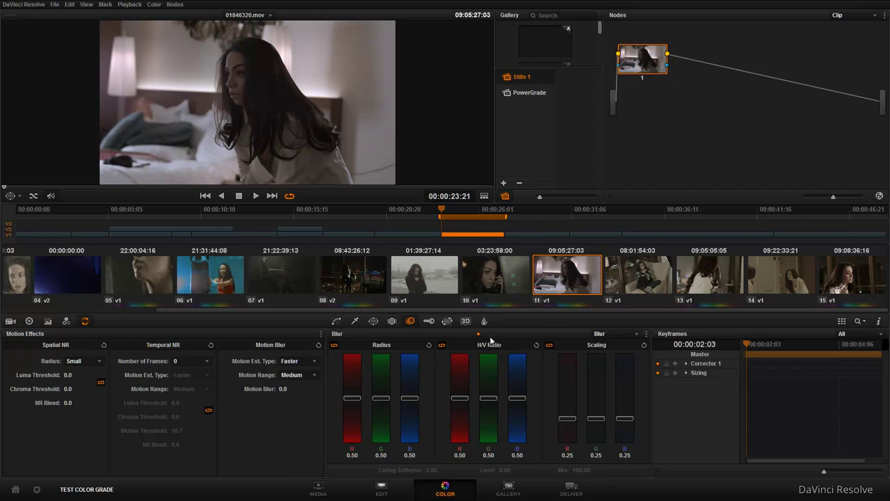
Try the Sharpen and Mist effect modes on node 1, then return it to Blur.
left_click(622, 338)
left_click(606, 354)
left_click(616, 336)
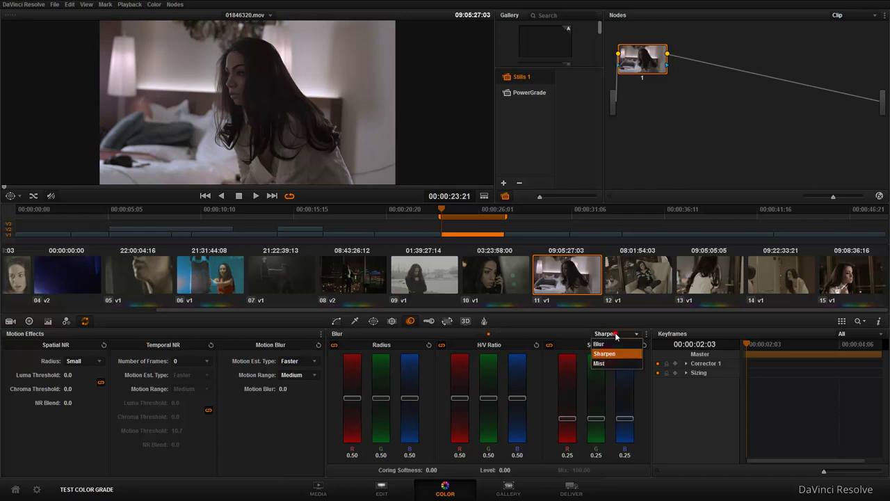
left_click(609, 363)
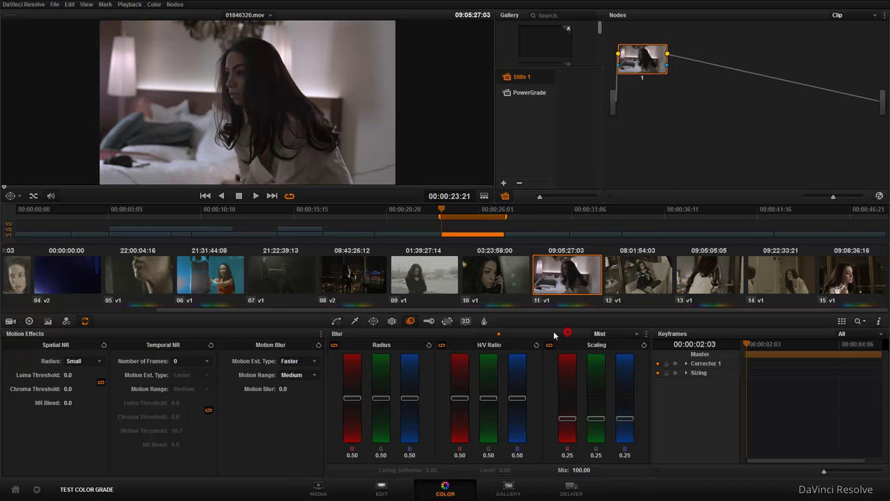
left_click(479, 335)
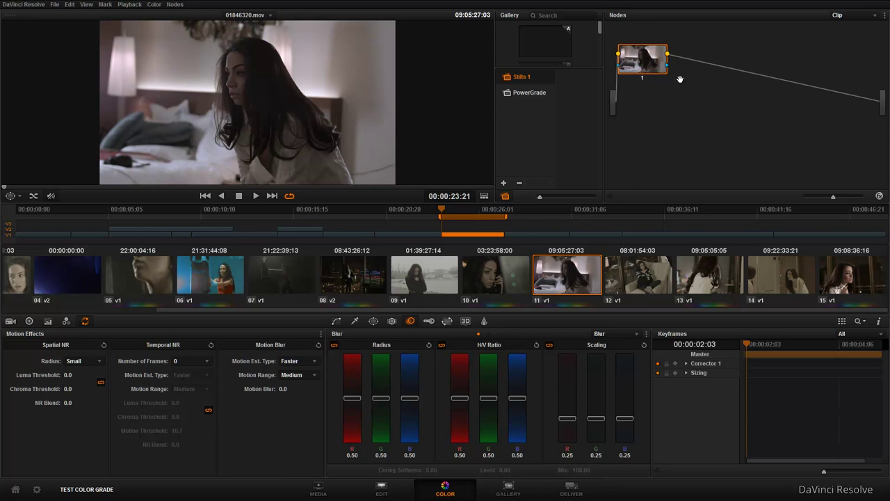
Add a serial node with a circular window stretched into a tall ellipse.
key("alt+s")
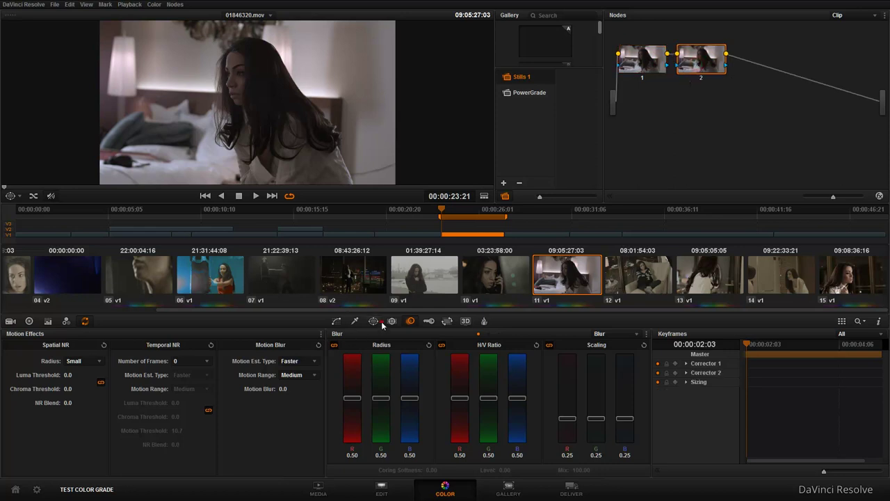
left_click(375, 321)
left_click(336, 377)
left_click_drag(258, 130, 265, 105)
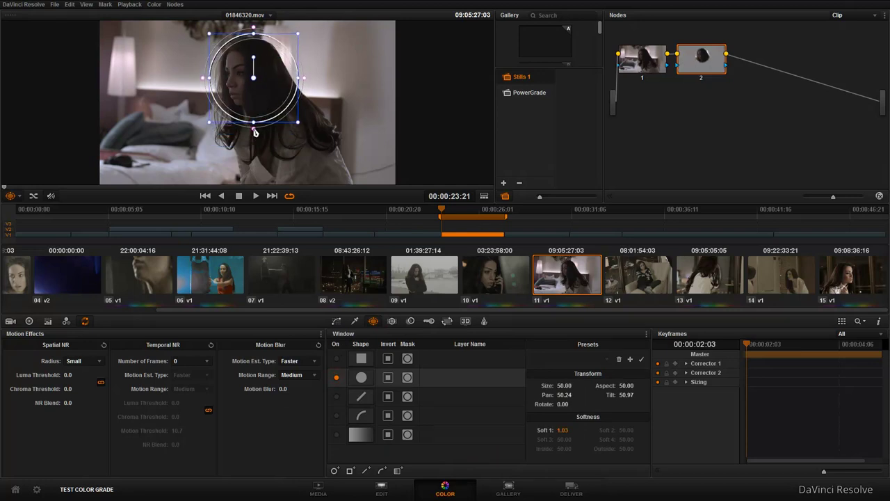
left_click_drag(254, 131, 269, 181)
Fit the ellipse over the woman using highlight view (size 52.15, aspect 24.24, softness 1.92).
left_click_drag(309, 103, 317, 104)
left_click_drag(283, 134, 288, 153)
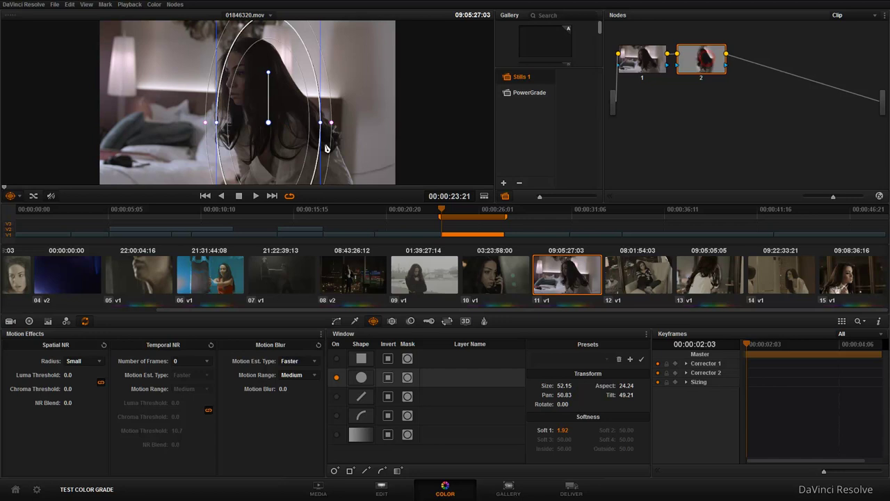
key("shift+h")
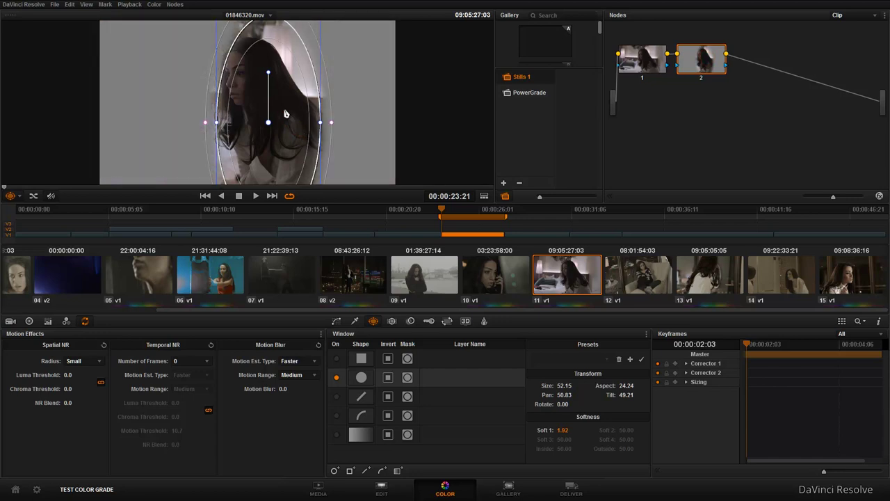
left_click_drag(288, 114, 280, 114)
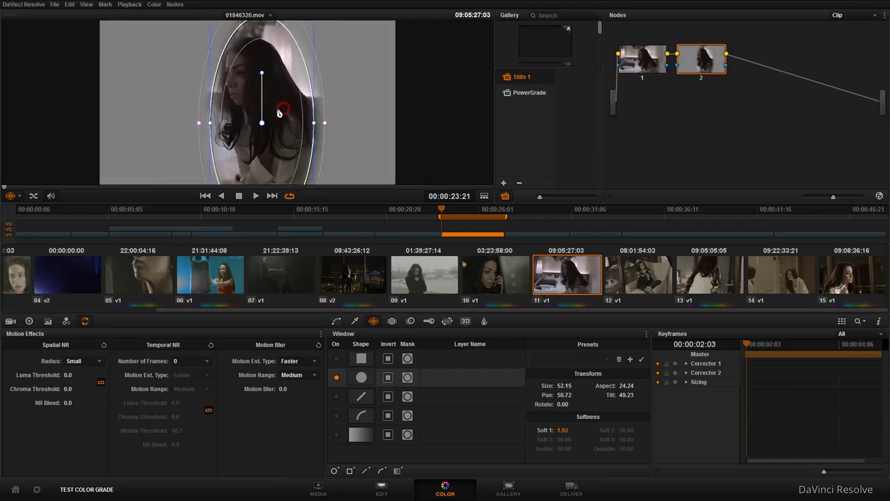
left_click(412, 322)
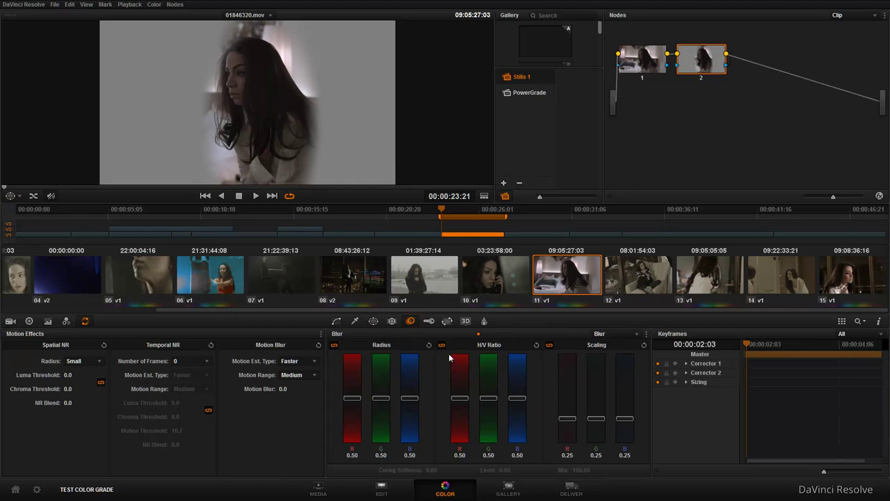
Trial the linked blur radius up and down, reset it to 0.50, and show the oval window settings.
mouse_move(412, 400)
left_mouse_down()
mouse_move(416, 355)
mouse_move(299, 141)
left_mouse_up()
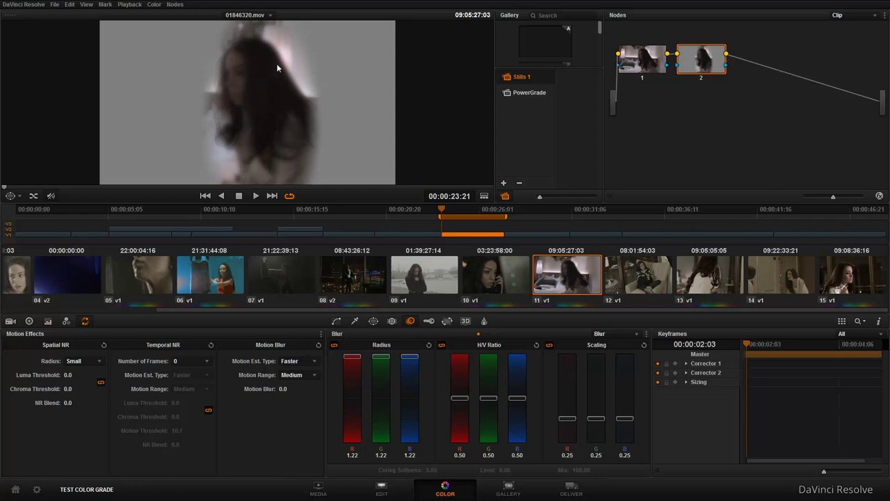
mouse_move(415, 362)
left_mouse_down()
mouse_move(409, 422)
mouse_move(412, 403)
left_mouse_up()
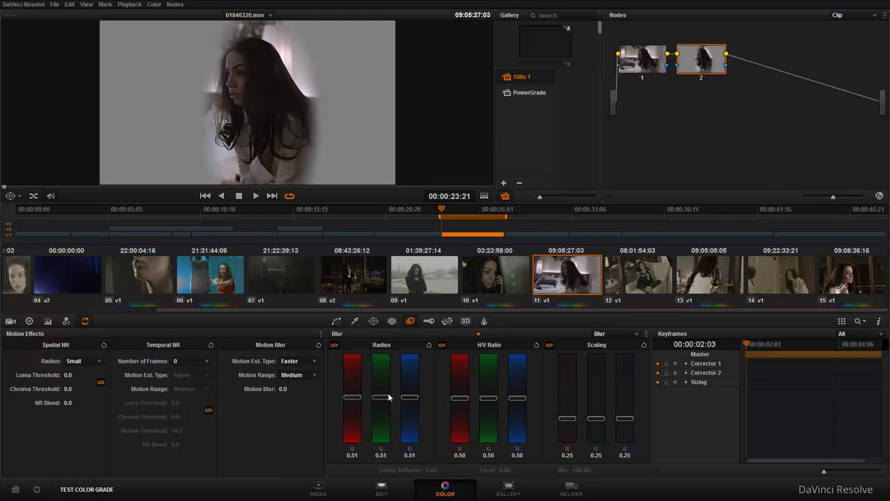
left_click(429, 346)
left_click(335, 346)
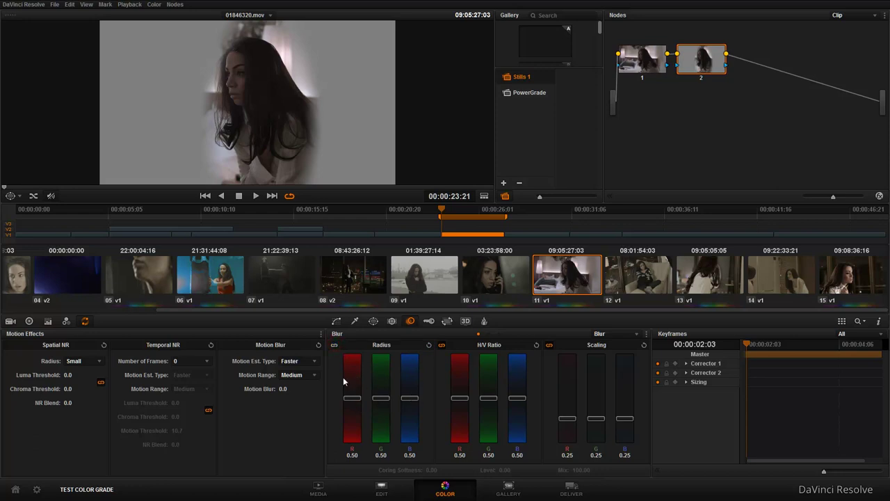
left_click(335, 346)
left_click(373, 322)
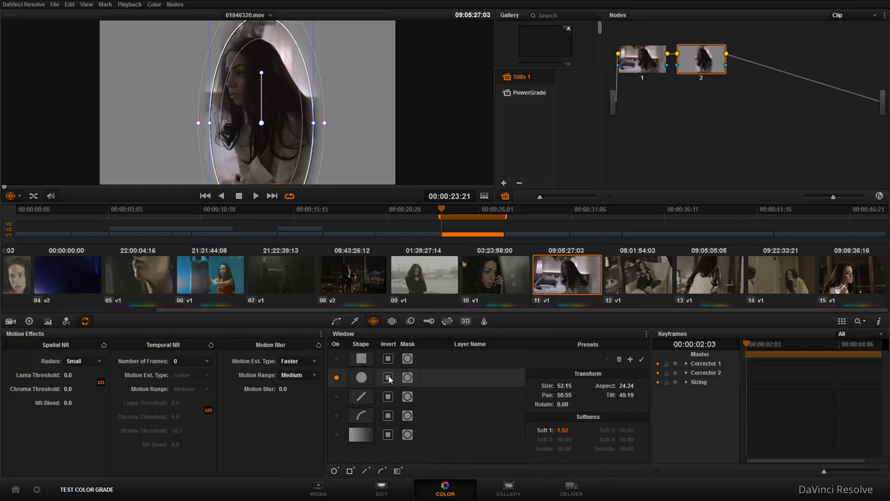
Invert the oval window, trial per-channel blur radii (red and green 1.36), then reset to 0.50.
left_click(389, 377)
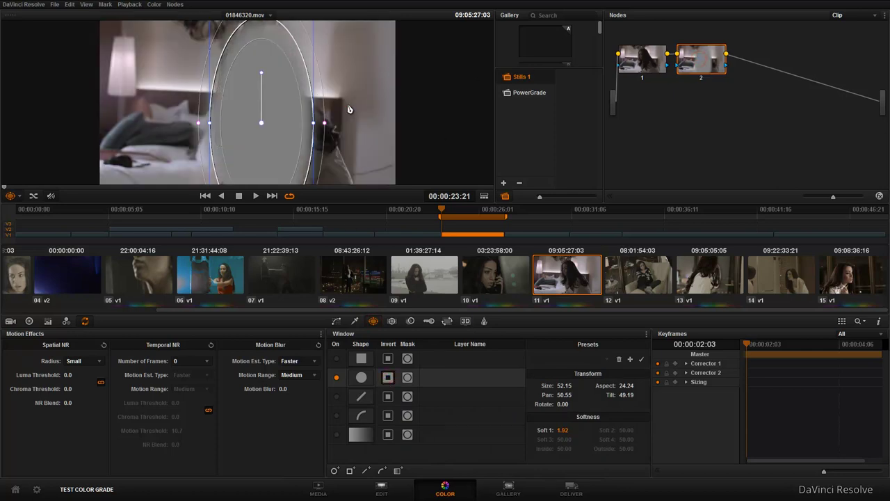
key("shift+h")
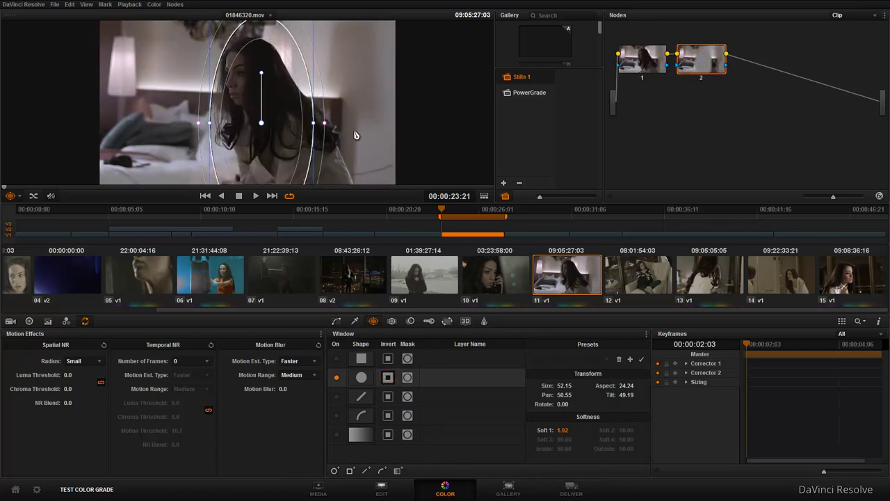
left_click(410, 322)
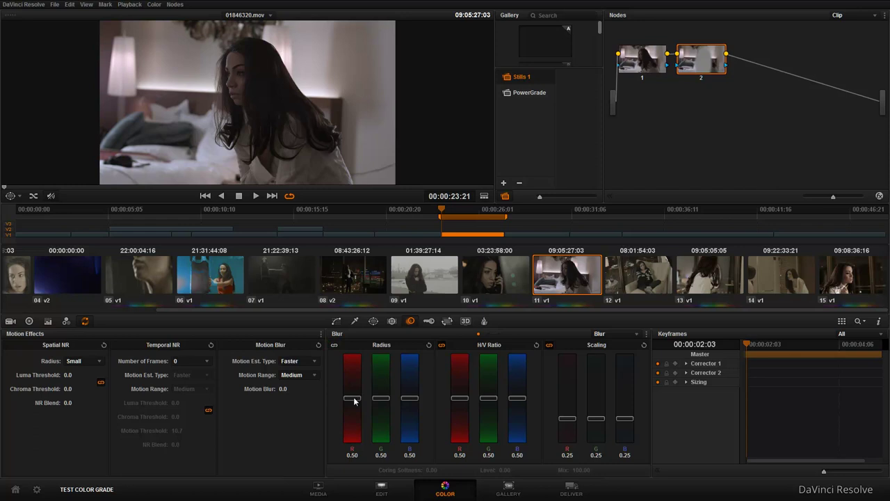
left_click_drag(353, 398, 353, 357)
left_click_drag(385, 402, 384, 358)
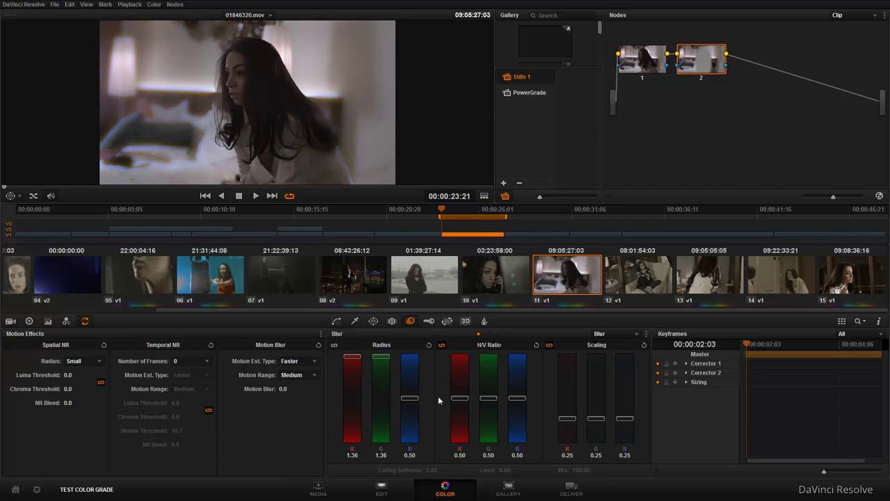
mouse_move(416, 398)
left_mouse_down()
mouse_move(418, 357)
mouse_move(393, 375)
left_mouse_up()
left_click(429, 345)
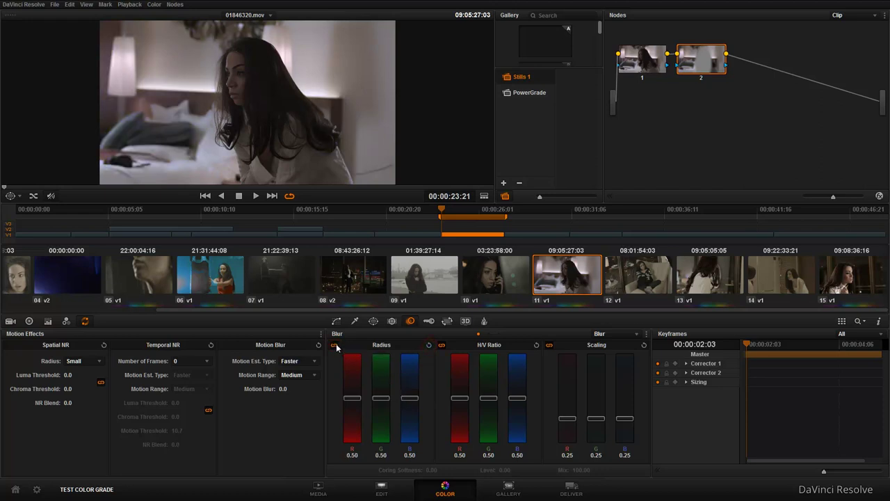
Set the linked background blur radius to 1.10.
mouse_move(409, 398)
left_mouse_down()
mouse_move(407, 388)
mouse_move(408, 449)
left_mouse_up()
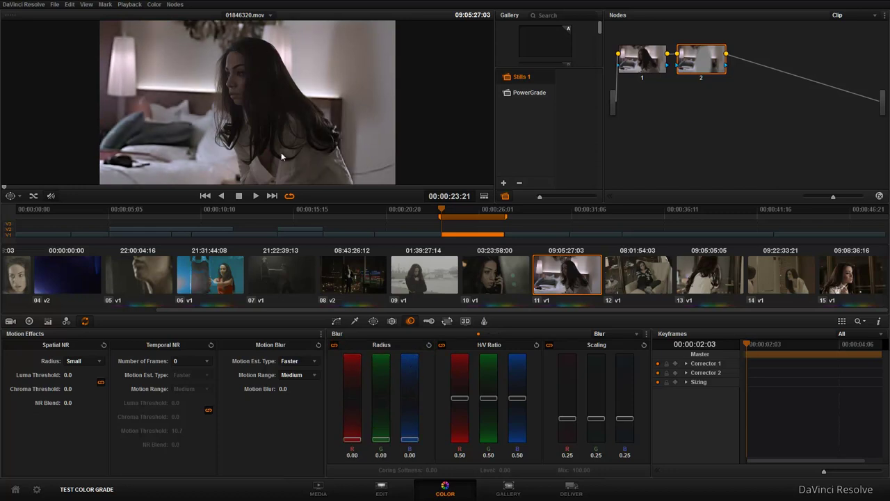
left_click_drag(412, 439, 410, 398)
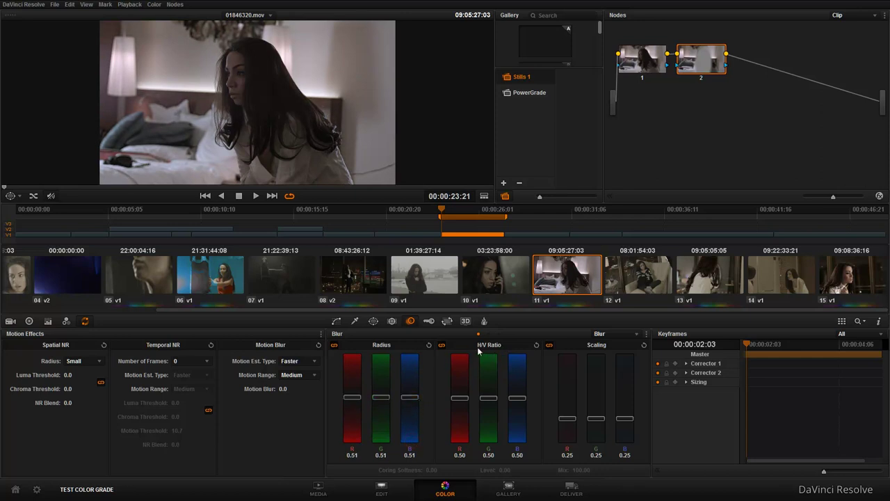
left_click_drag(409, 397, 409, 357)
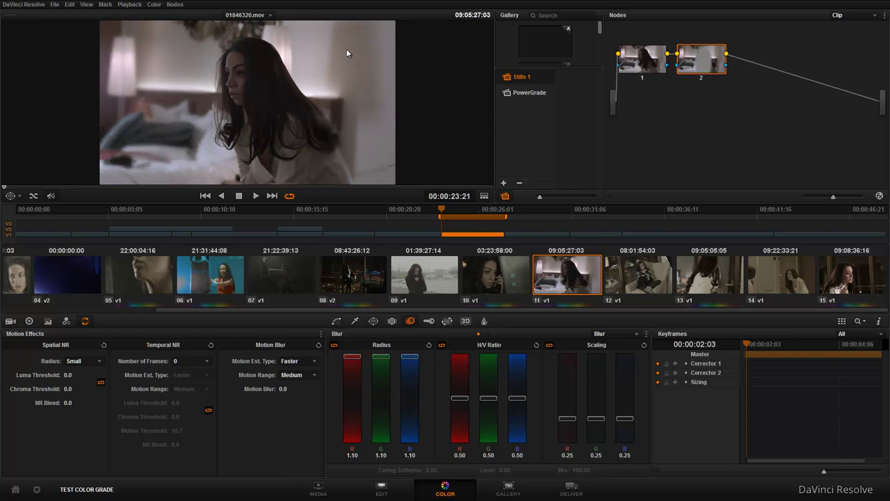
Experiment with linked and per-channel H/V ratio values, then reset H/V ratio to 0.50.
mouse_move(459, 397)
left_mouse_down()
mouse_move(461, 356)
mouse_move(459, 454)
left_mouse_up()
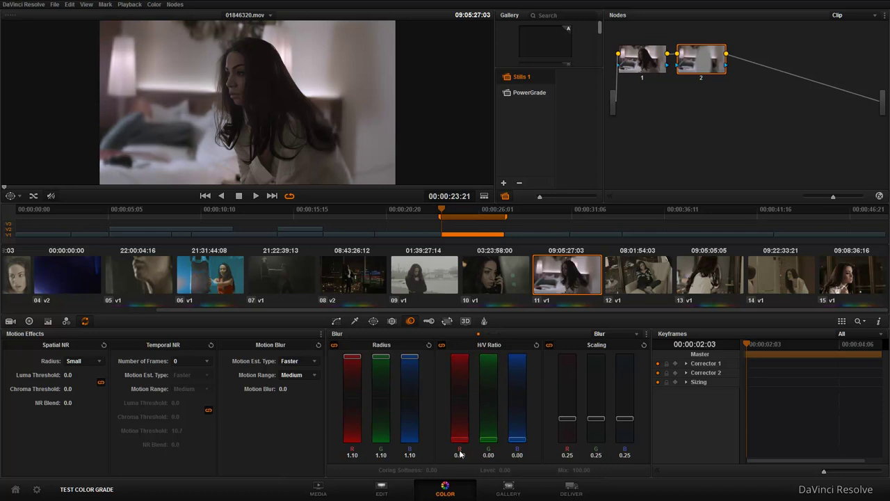
left_click(443, 345)
left_click_drag(460, 439, 460, 356)
left_click_drag(489, 439, 499, 379)
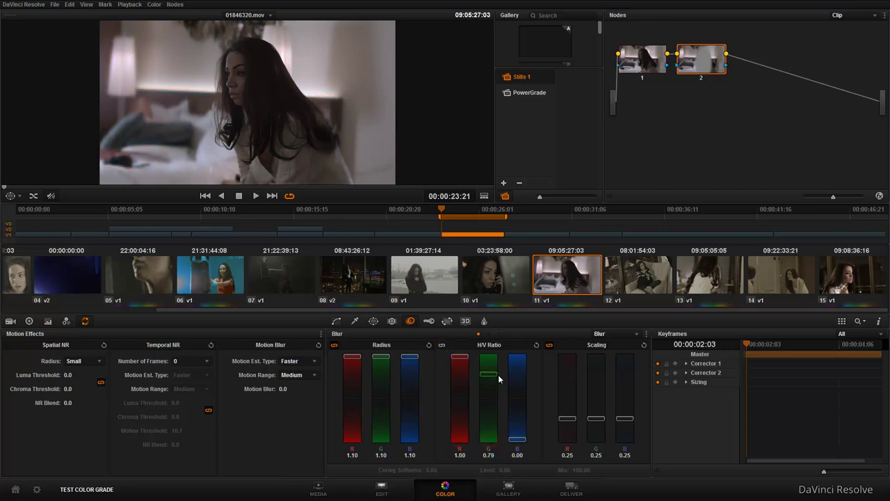
left_click(537, 345)
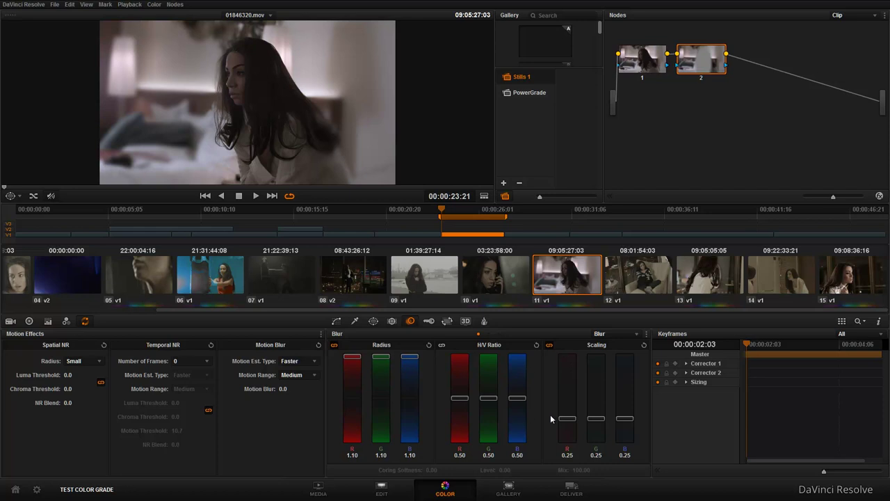
Switch node 2's effect to Sharpen with radius 0.00 and red H/V ratio 0.00.
left_click(613, 335)
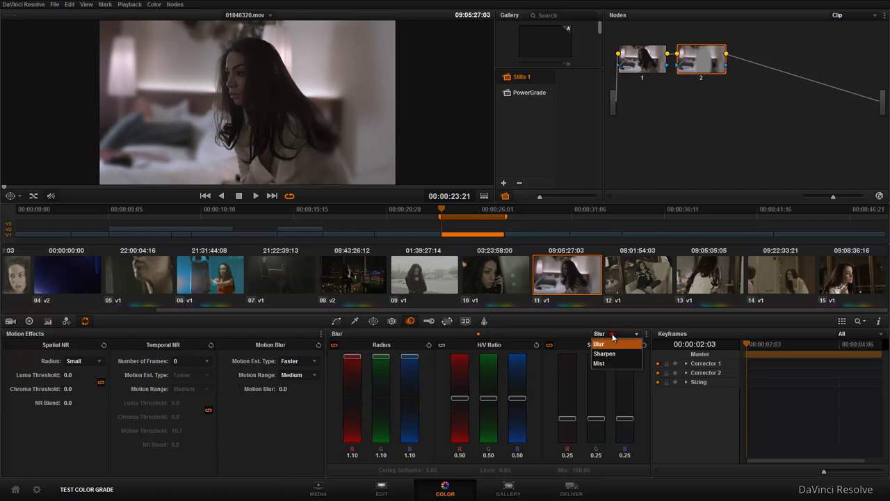
left_click(614, 352)
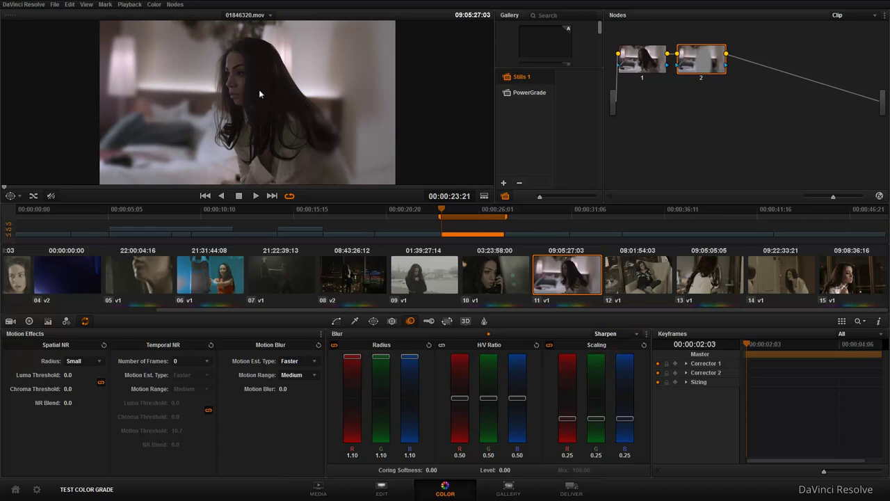
left_click_drag(407, 363, 414, 449)
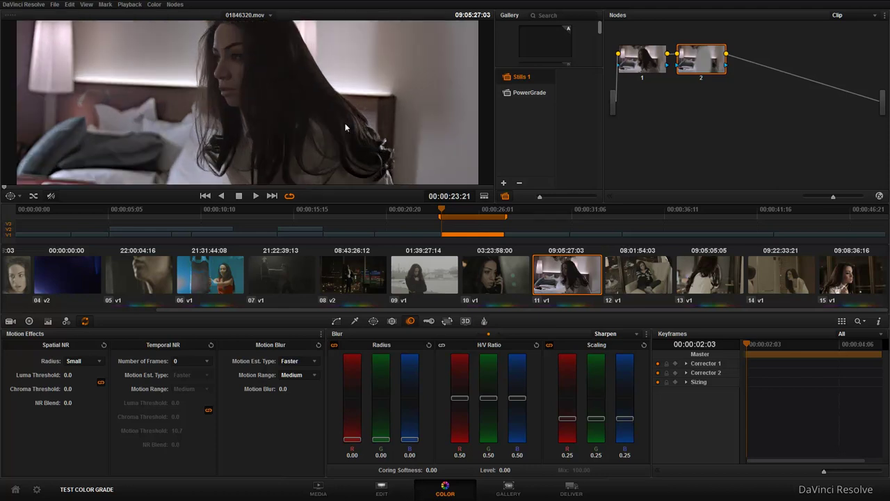
mouse_move(464, 402)
left_mouse_down()
mouse_move(464, 463)
mouse_move(463, 398)
left_mouse_up()
Trial sharpen scaling between 0.00 and 1.00, then reset it to 0.25.
left_click_drag(559, 421, 567, 357)
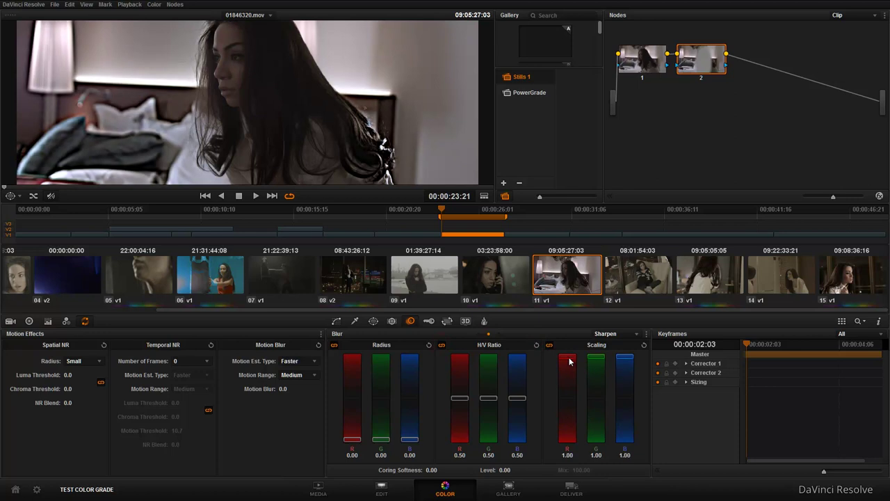
mouse_move(561, 363)
left_mouse_down()
mouse_move(568, 453)
mouse_move(577, 354)
left_mouse_up()
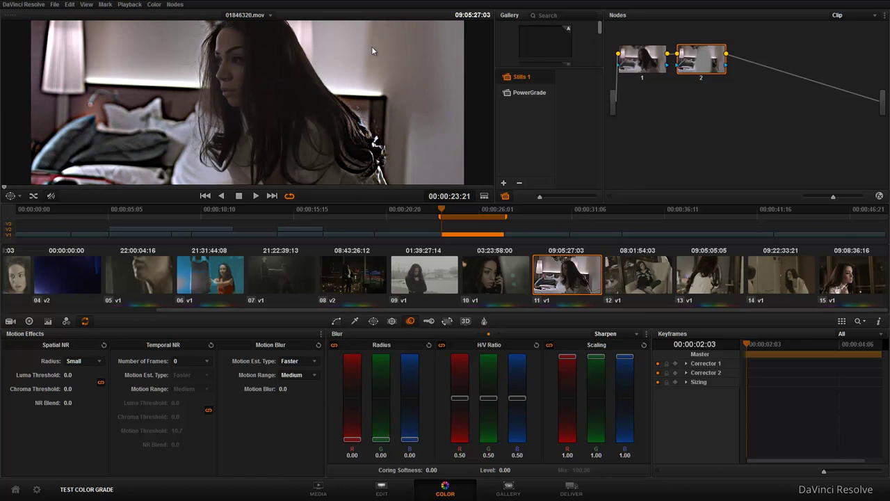
left_click_drag(569, 357, 575, 413)
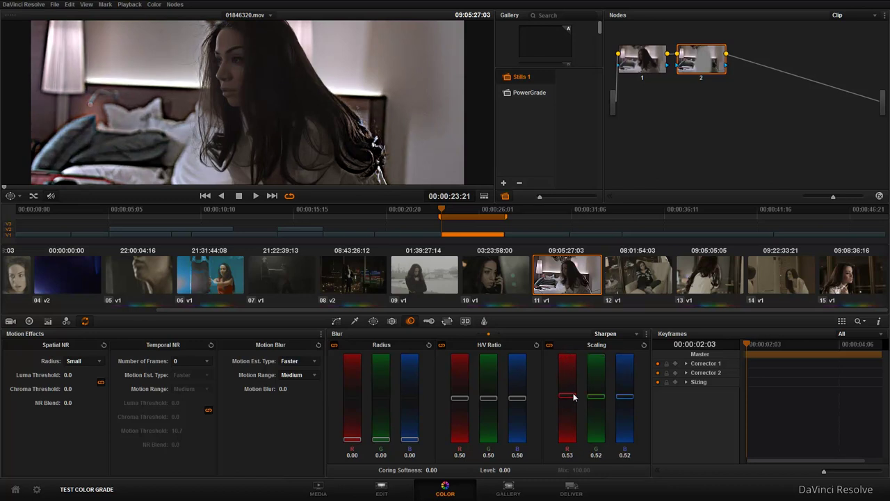
left_click(644, 344)
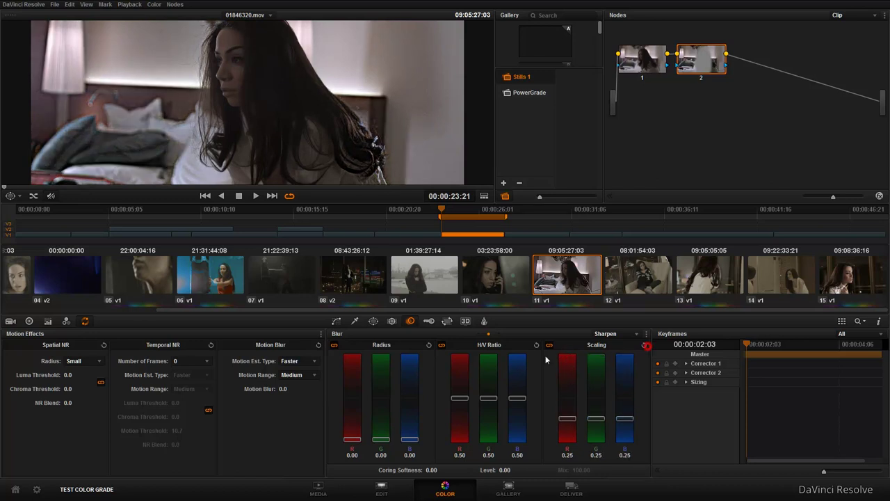
Reset the radius to 0.50, switch to Mist, and raise the mist radius to 1.16.
left_click(430, 345)
left_click(626, 334)
left_click(621, 364)
left_click_drag(413, 398, 421, 334)
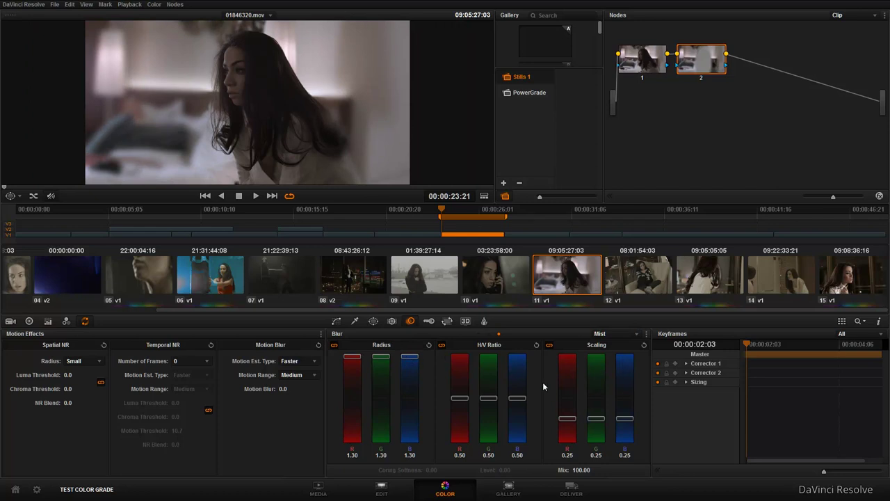
Zero mist scaling and radius, then settle on scaling 0.25 and radius 0.58.
left_click_drag(568, 419, 562, 482)
left_click_drag(410, 359, 417, 462)
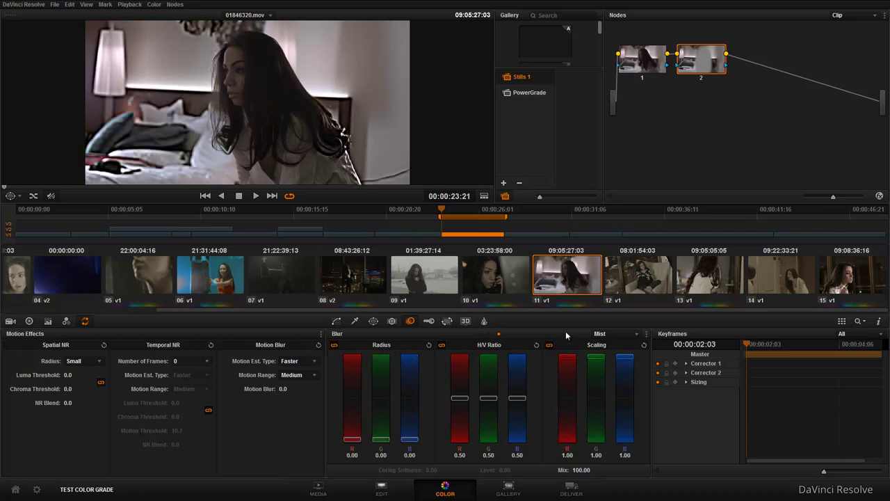
left_click_drag(567, 439, 567, 418)
left_click_drag(410, 439, 408, 396)
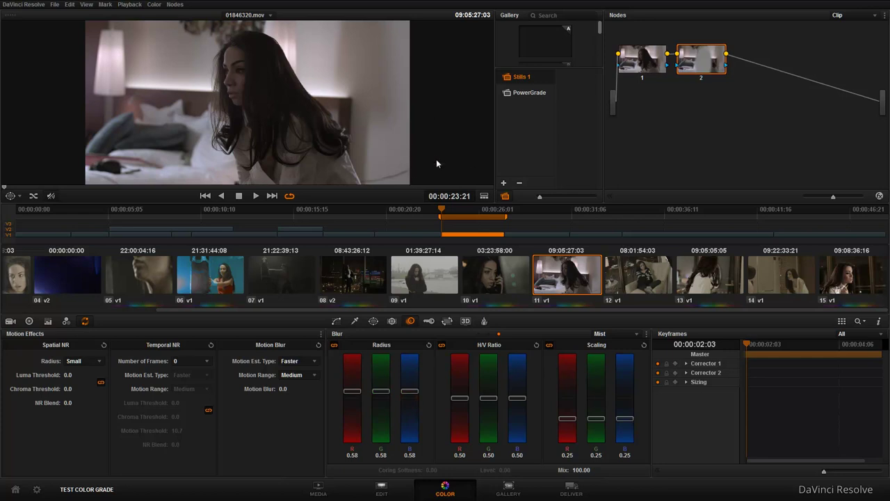
Switch node 2 back to Blur, compare it bypassed and enabled, and invert its oval window.
left_click(599, 333)
left_click(612, 339)
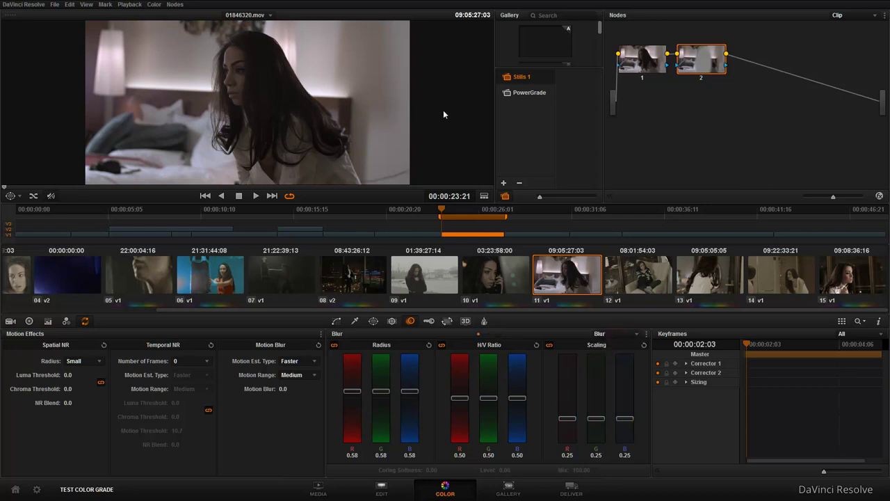
left_click(702, 79)
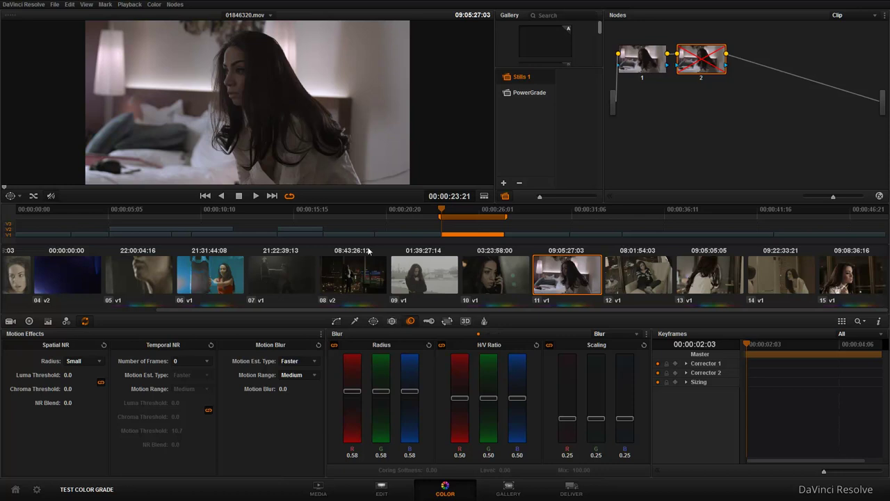
left_click(701, 78)
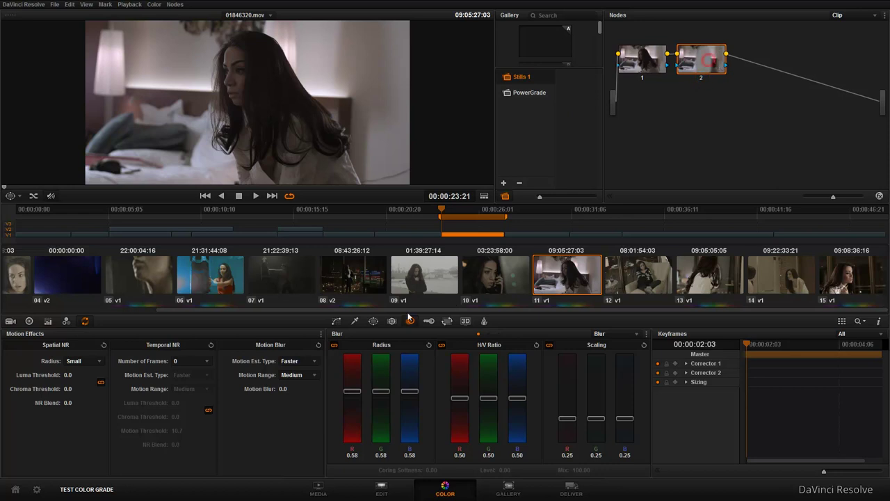
left_click(374, 321)
left_click(391, 382)
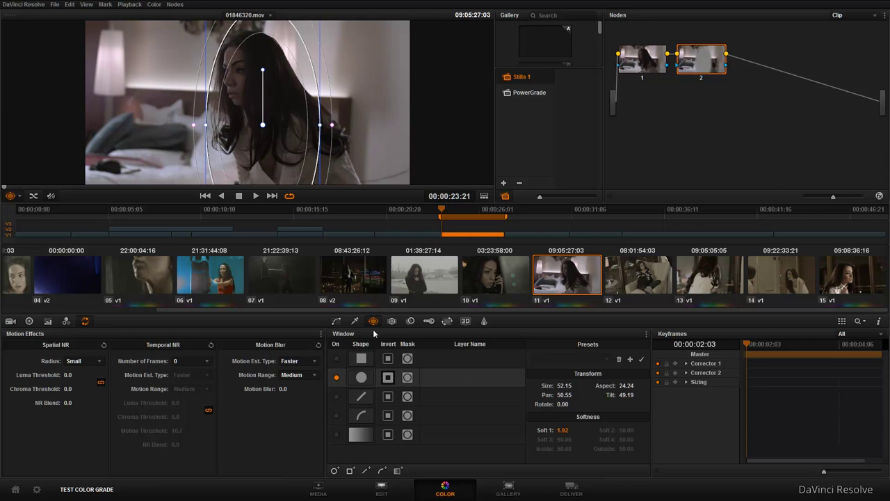
Set node 2's linked blur radius to 0.91 and H/V ratio to 0.00.
left_click(410, 322)
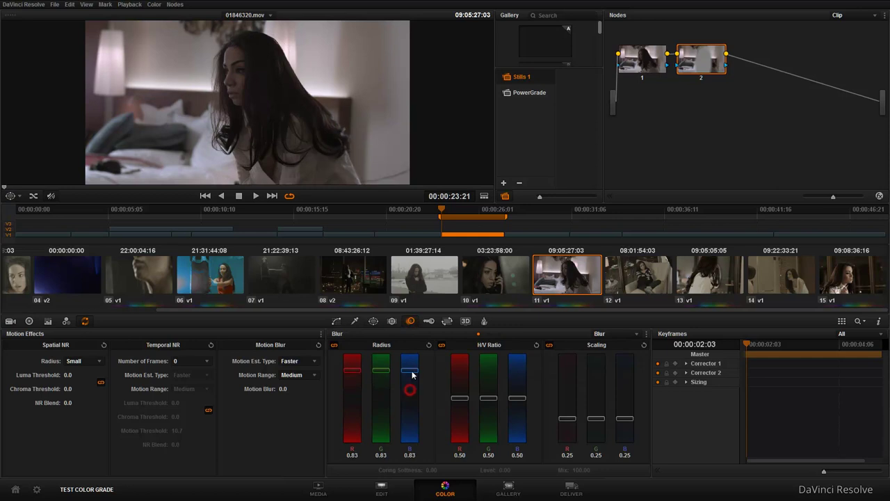
left_click_drag(410, 368, 410, 363)
mouse_move(459, 398)
left_mouse_down()
mouse_move(457, 353)
mouse_move(451, 454)
left_mouse_up()
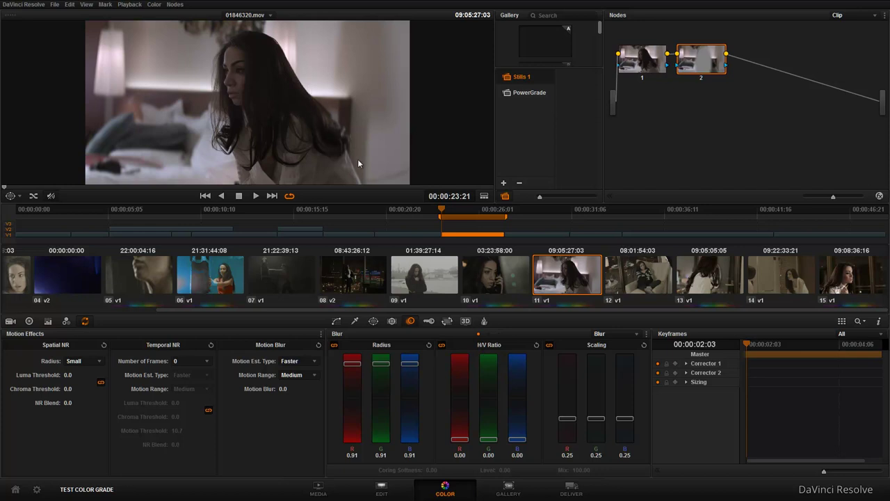
Move, widen and tilt the oval over her face to size 55.85, aspect 30.37, rotation -18.14.
left_click(374, 321)
left_click_drag(300, 158, 268, 105)
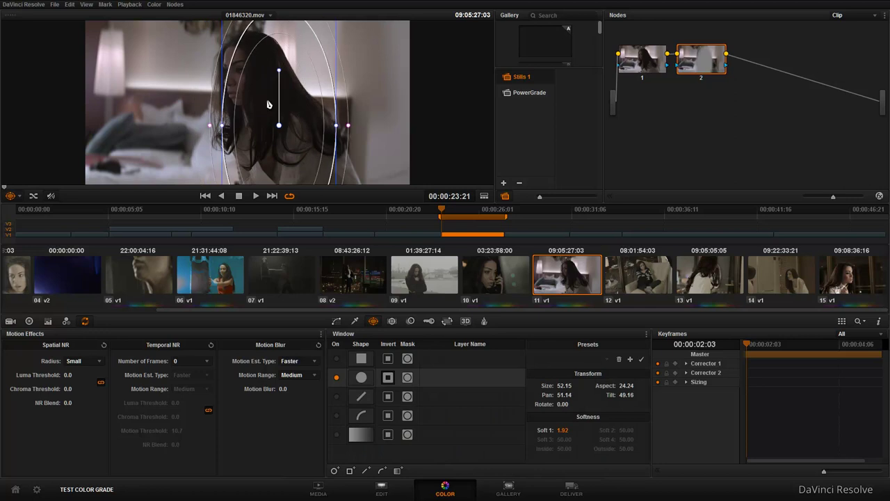
left_click_drag(222, 125, 207, 126)
left_click_drag(277, 97, 252, 67)
scroll(284, 105, "down", 1)
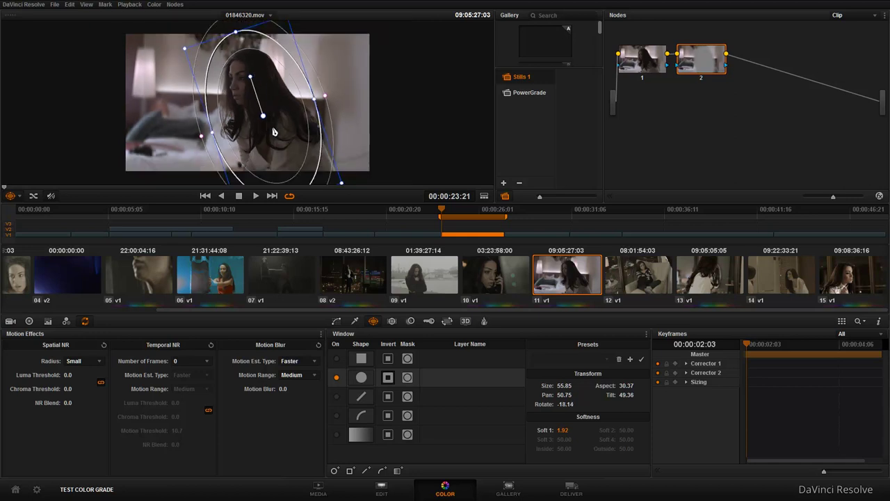
left_click_drag(273, 132, 280, 134)
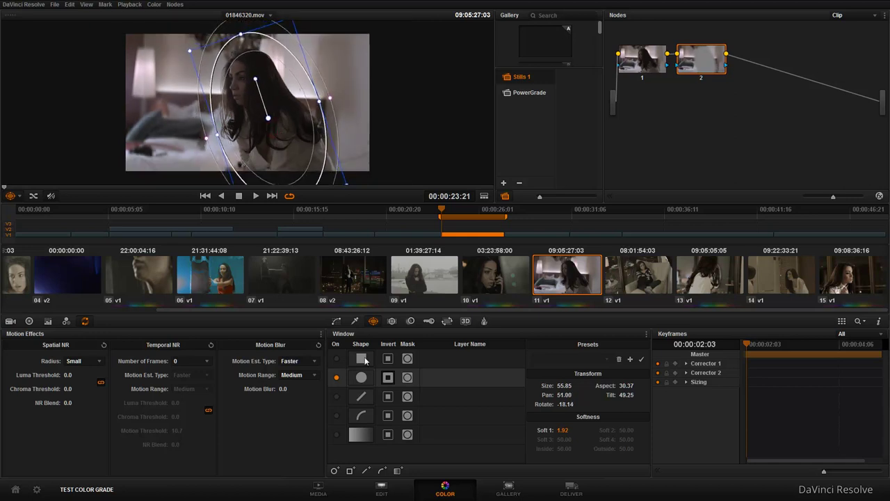
Track the oval window forward through the clip to pan -75.62, tilt 33.52, then hide viewer overlays.
left_click(392, 321)
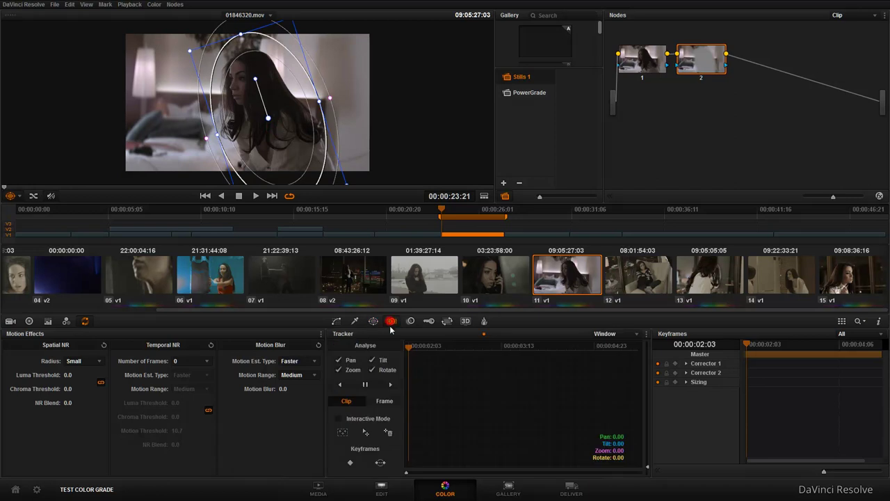
left_click(390, 385)
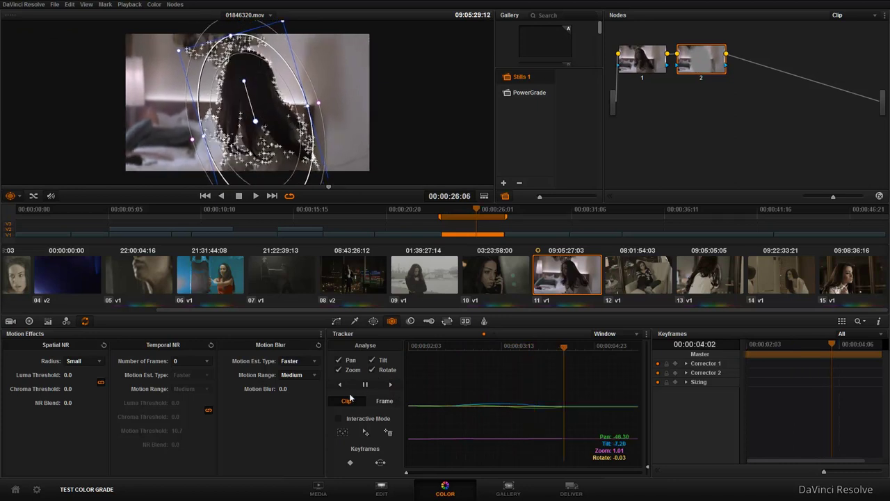
left_click(366, 385)
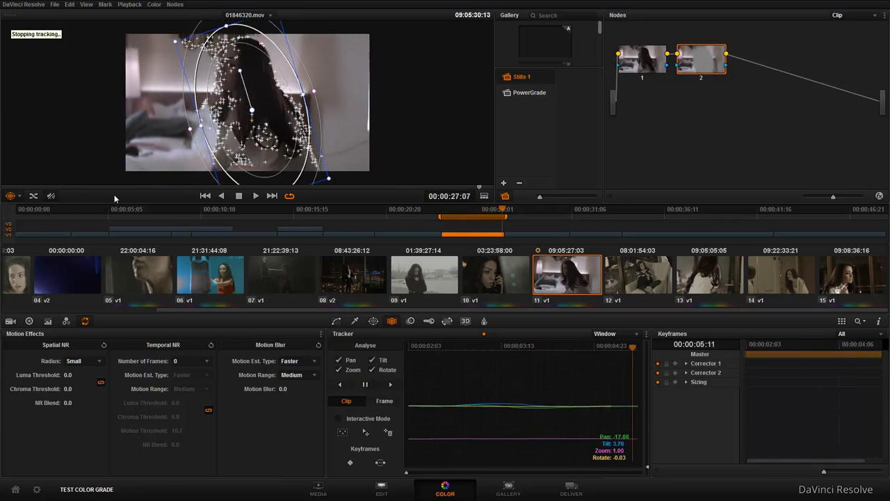
left_click(390, 385)
left_click(11, 196)
left_click(24, 209)
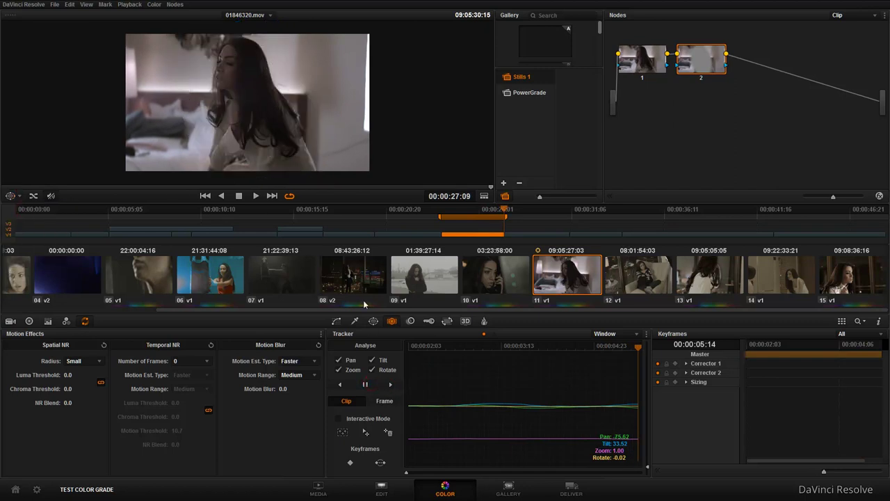
Raise node 2's background blur radius to 1.47 on all three channels.
left_click(374, 322)
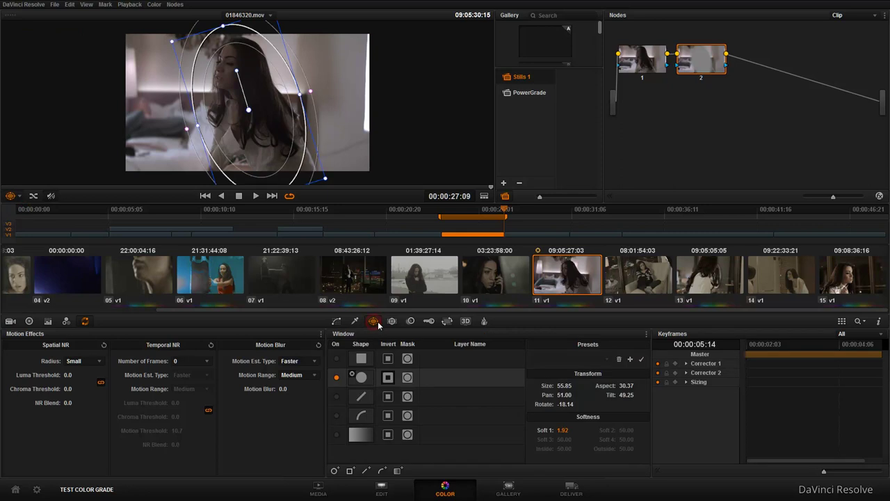
left_click(410, 322)
left_click_drag(414, 367, 410, 357)
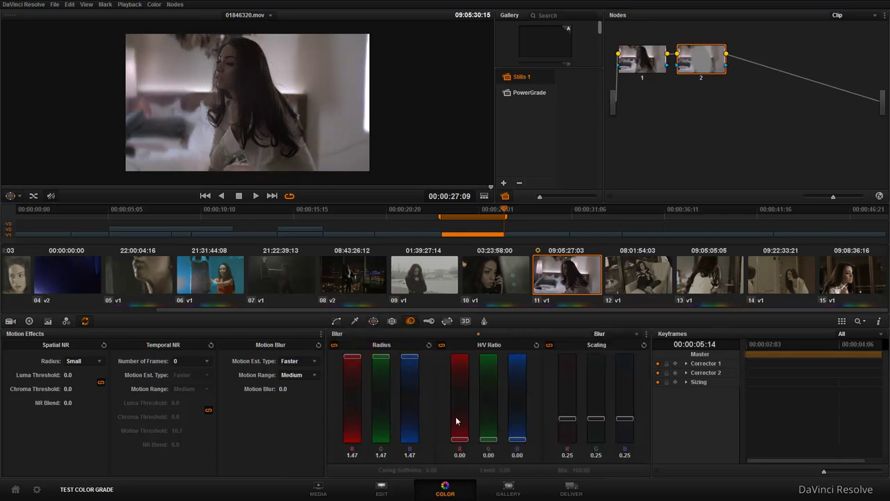
Play the clip to check the blur, then stop and switch to the cinema viewer.
left_click(257, 196)
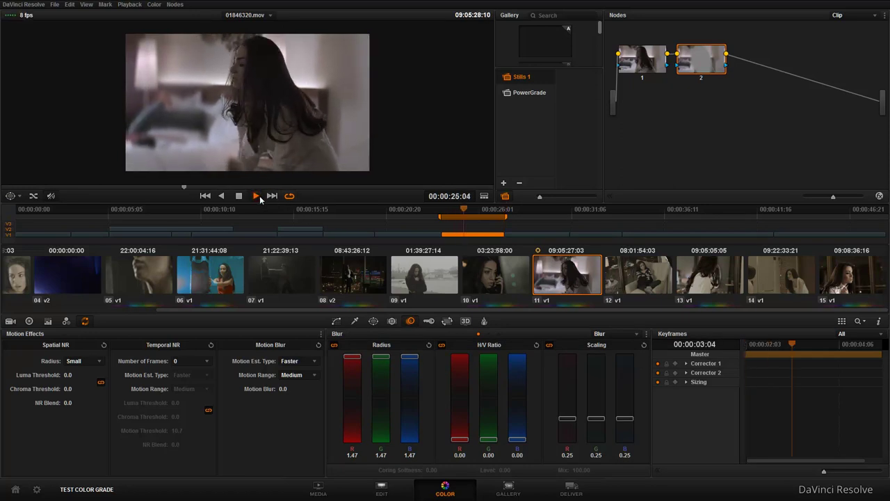
left_click(239, 196)
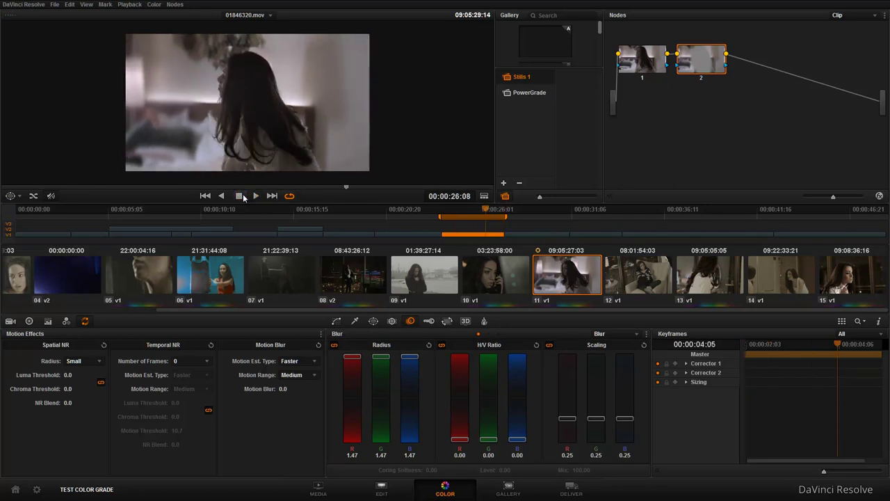
key("ctrl+f")
Check the radius 1.47 blur playing in the enlarged and full-screen viewer, then return to the Color page.
key("Escape")
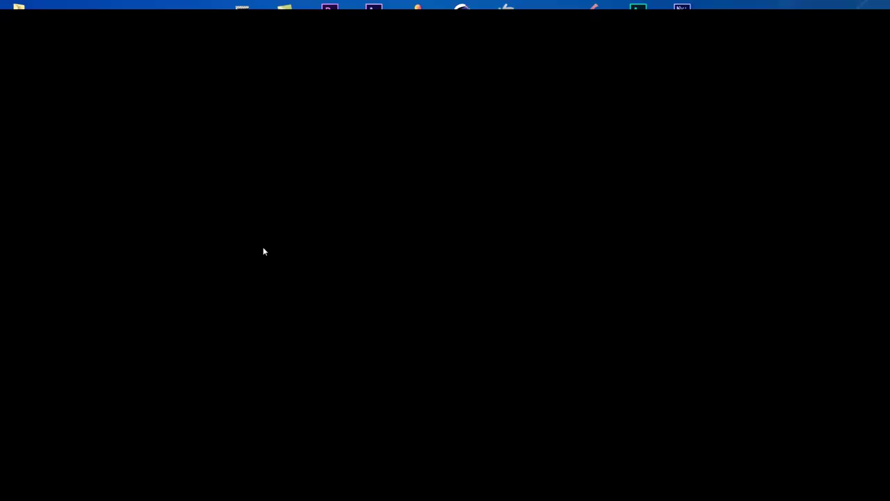
key("alt+f")
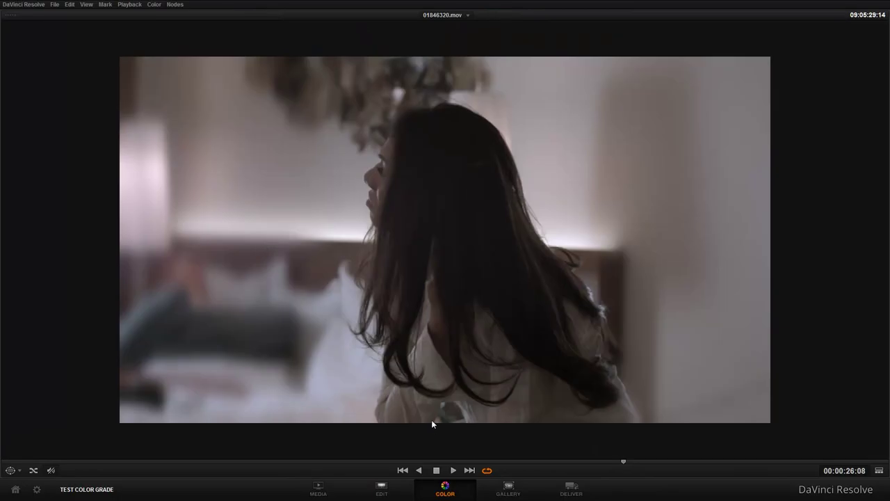
left_click(454, 471)
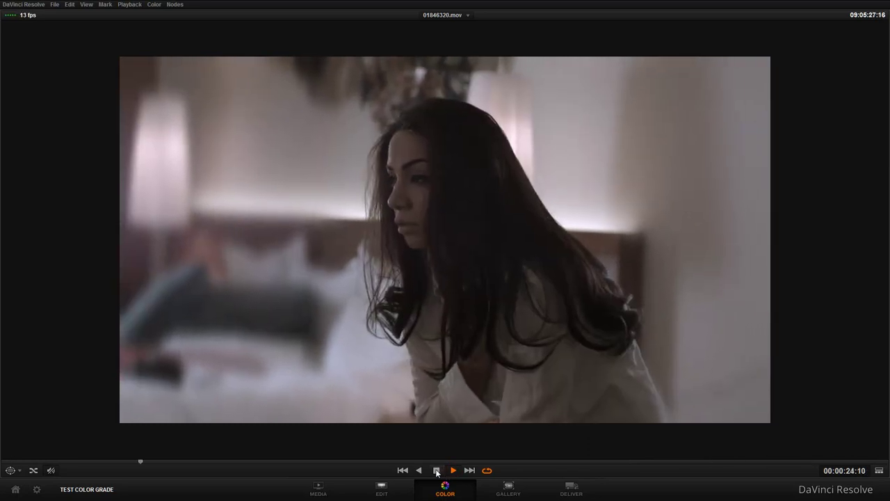
left_click(436, 471)
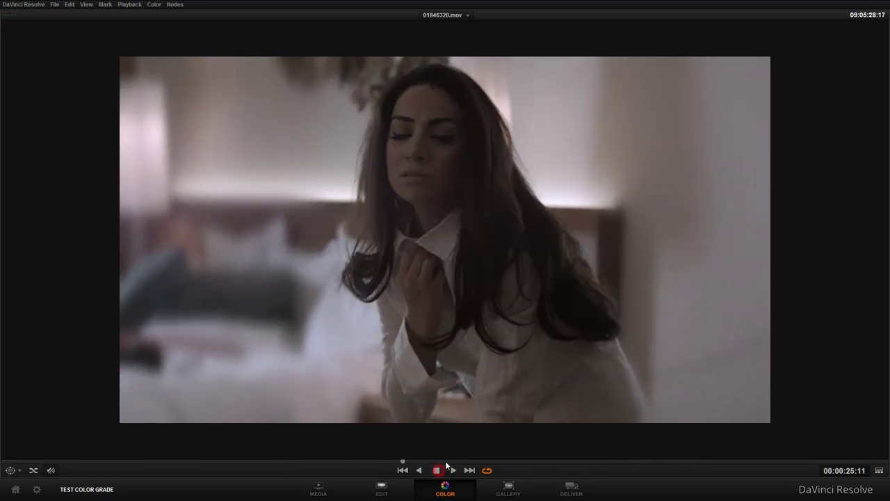
key("ctrl+f")
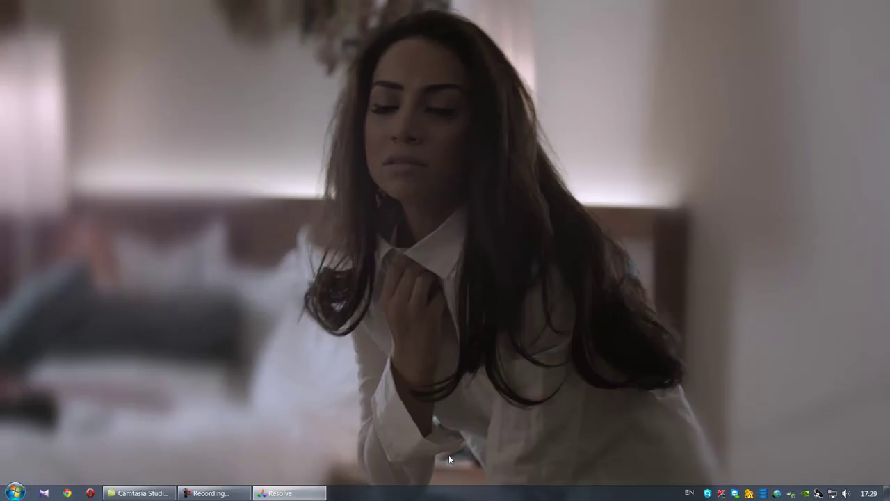
key("ctrl+f")
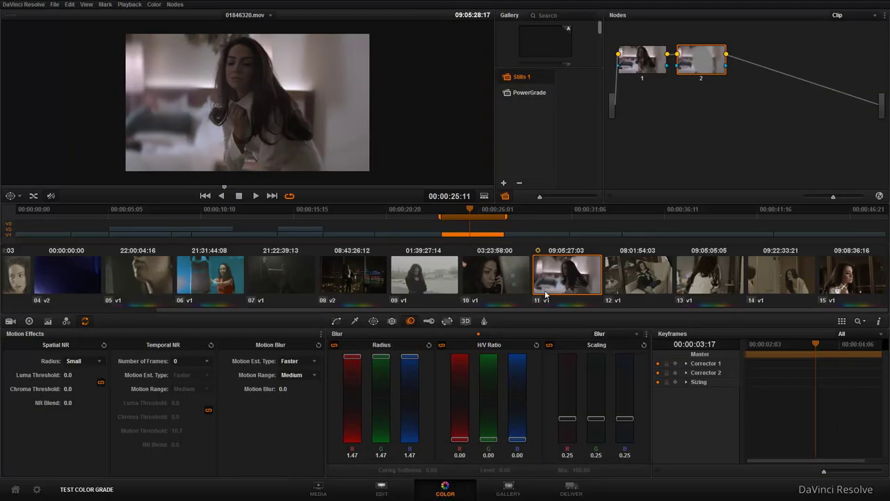
Drop node 2's Lift master wheel to -0.06 on Y, R, G and B.
left_click(644, 63)
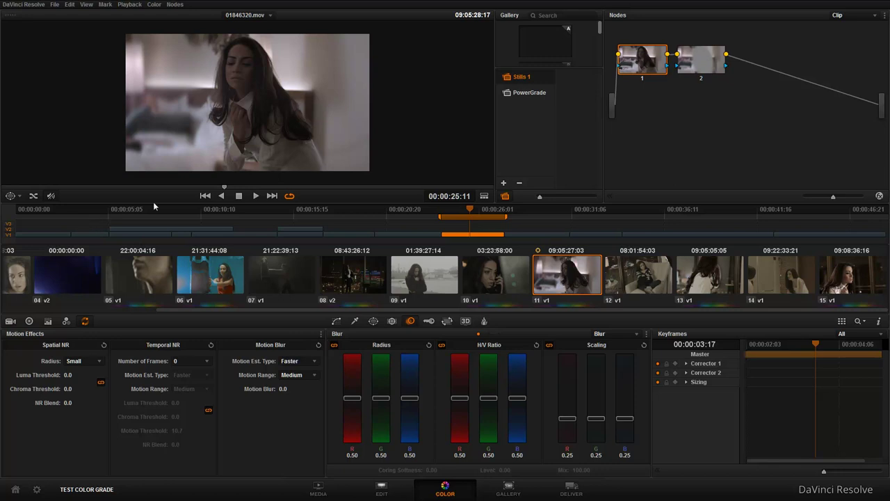
left_click(32, 320)
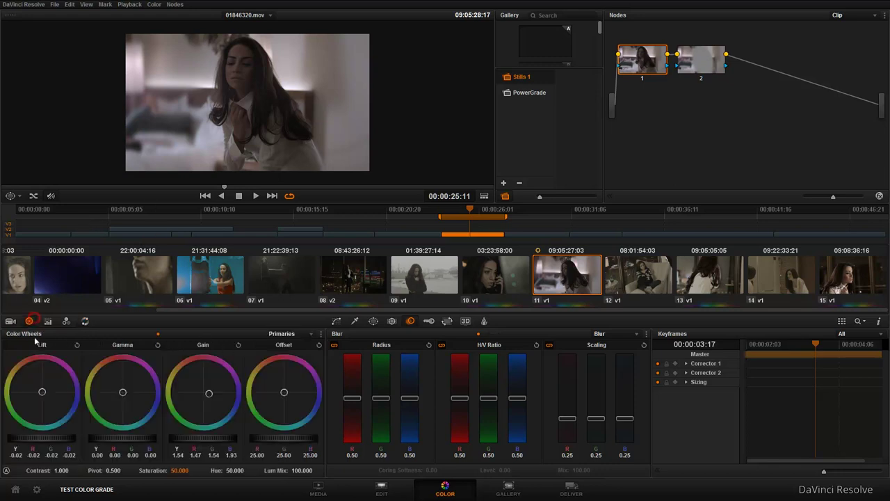
left_click(693, 64)
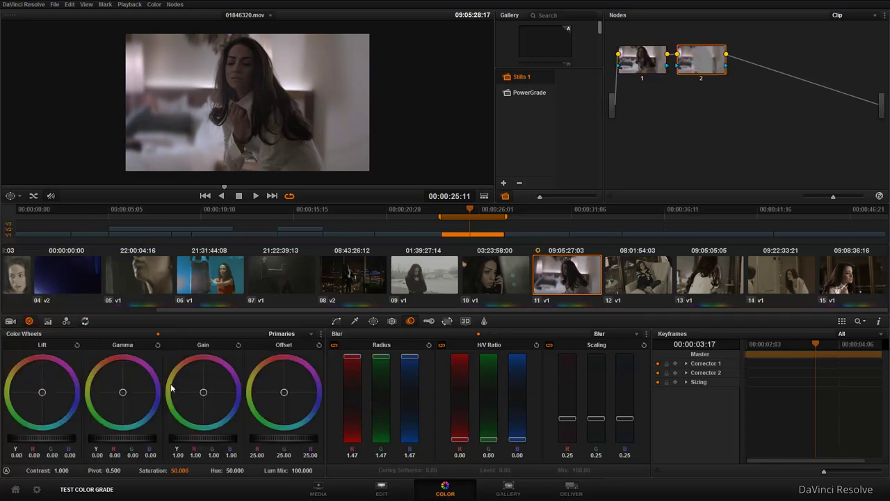
mouse_move(53, 438)
left_mouse_down()
mouse_move(1, 444)
mouse_move(42, 439)
left_mouse_up()
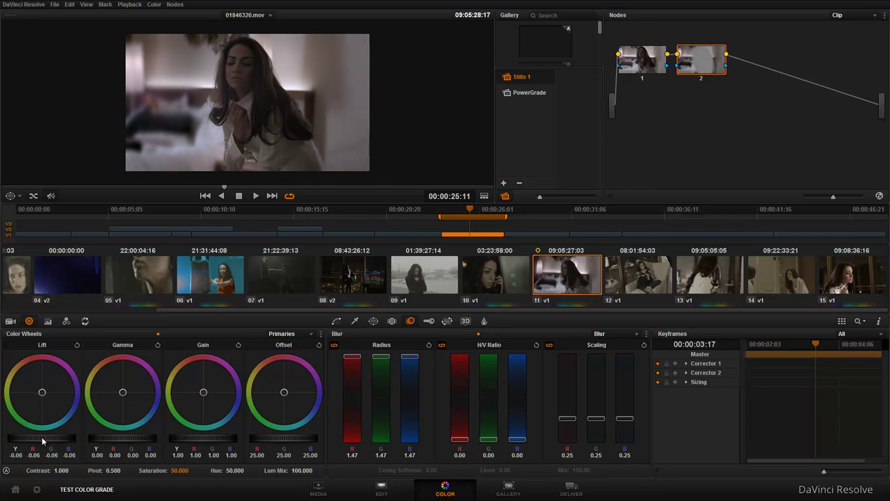
right_click(694, 69)
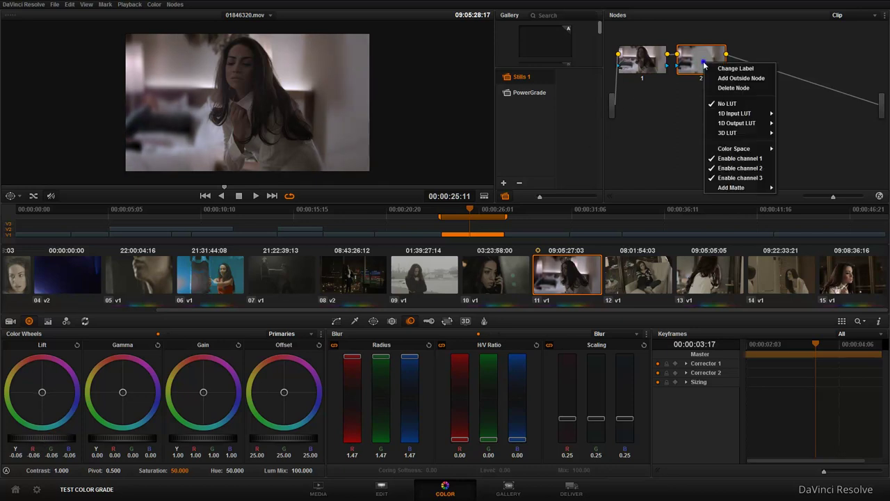
Add serial node 3 after node 2 with Gamma 0.02 and Gain 1.14.
left_click(756, 79)
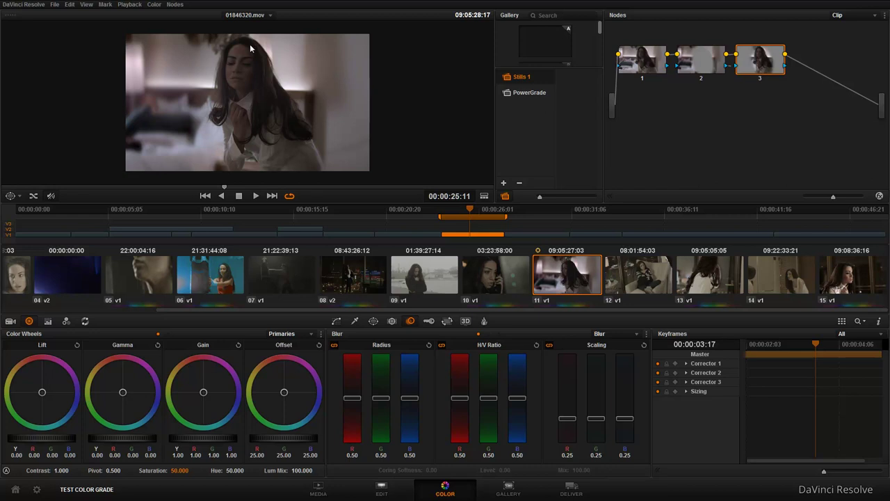
mouse_move(121, 439)
left_mouse_down()
mouse_move(259, 443)
mouse_move(217, 443)
left_mouse_up()
scroll(352, 101, "up", 2)
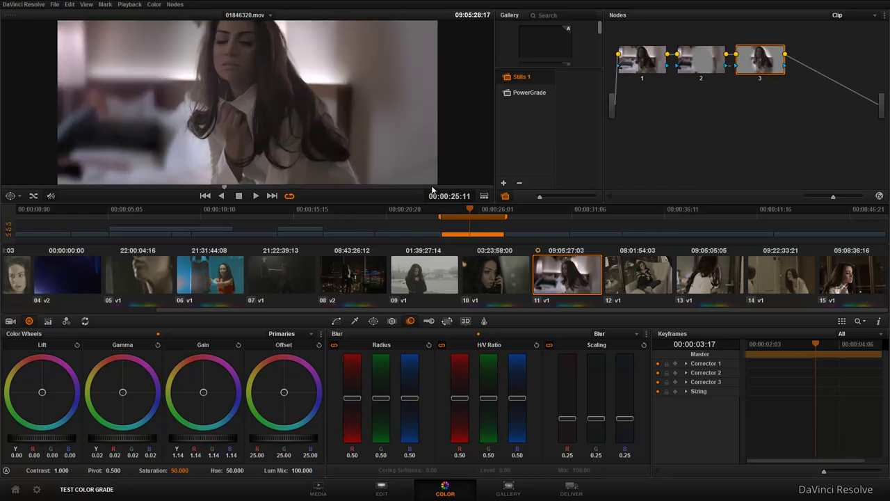
scroll(292, 90, "down", 2)
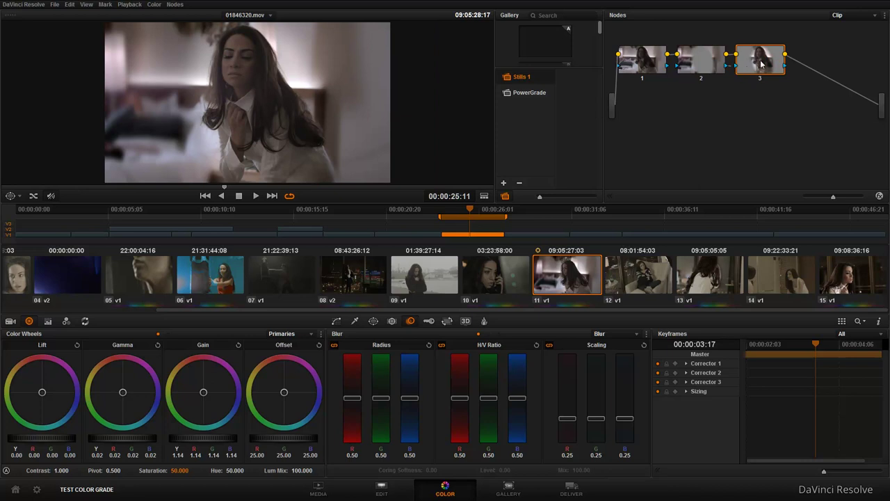
Change the viewer overlay option and bring up the Blur, Sharpen and Mist mode list.
left_click(19, 196)
left_click(24, 235)
left_click(608, 336)
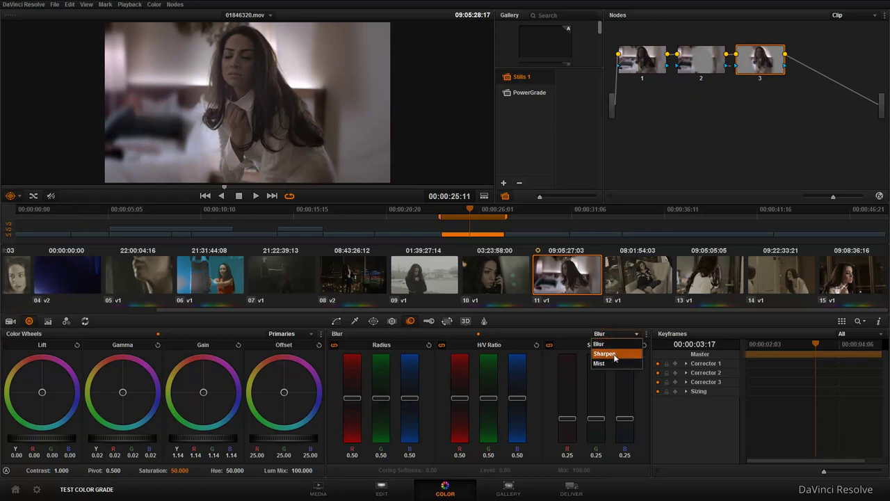
Switch node 3 to Sharpen with a radius of 0.23 on all channels.
left_click(612, 354)
left_click_drag(409, 398, 409, 420)
scroll(281, 132, "up", 1)
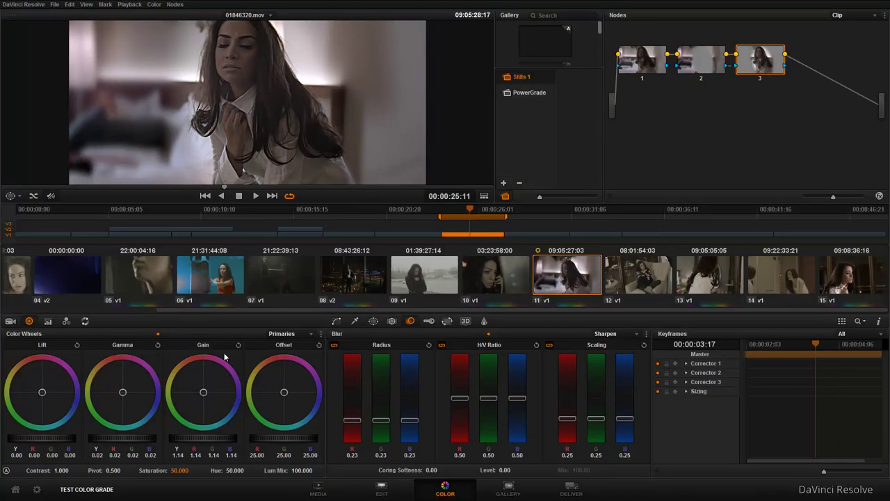
Set Spatial NR Luma and Chroma Thresholds to 3.0, then preview full screen.
left_click(84, 322)
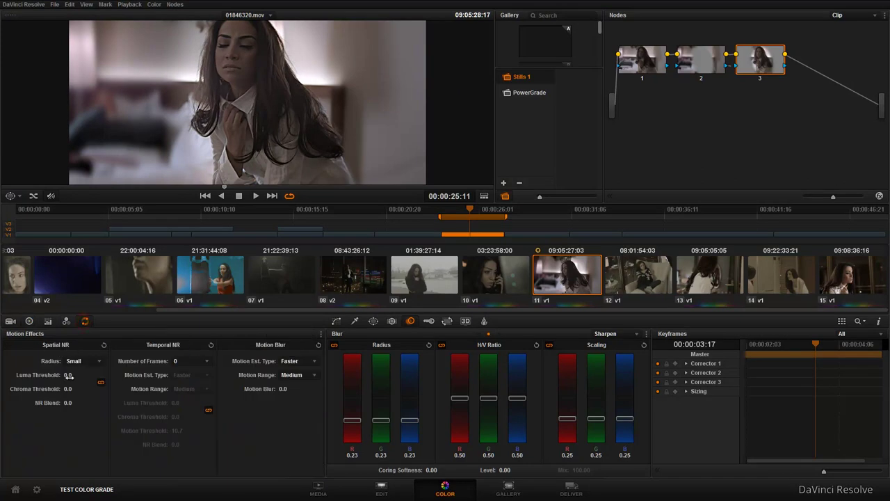
left_click_drag(70, 375, 76, 374)
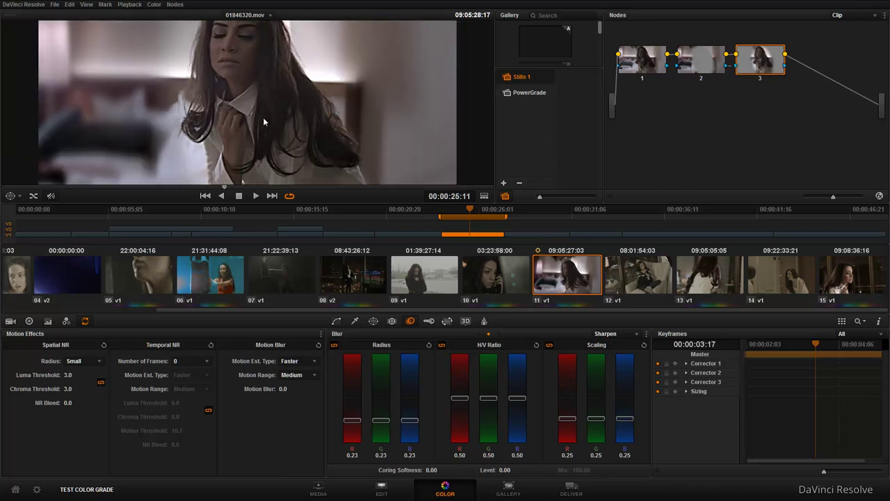
key("shift+f")
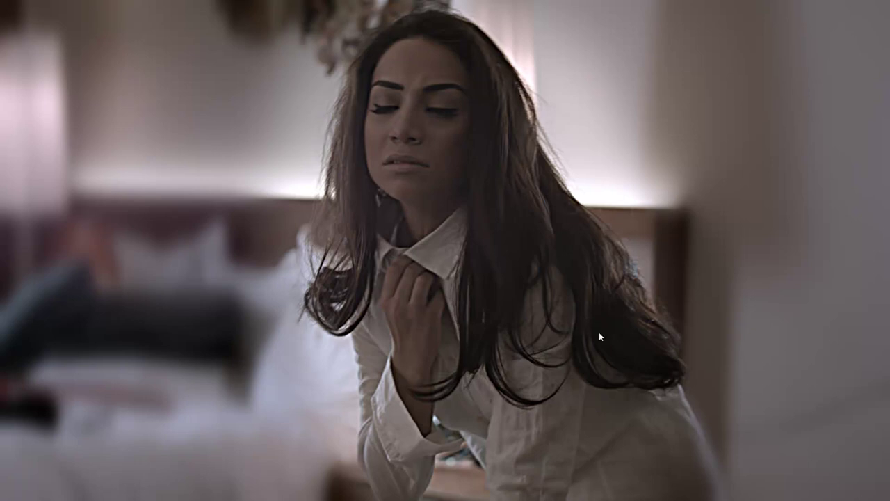
key("shift+f")
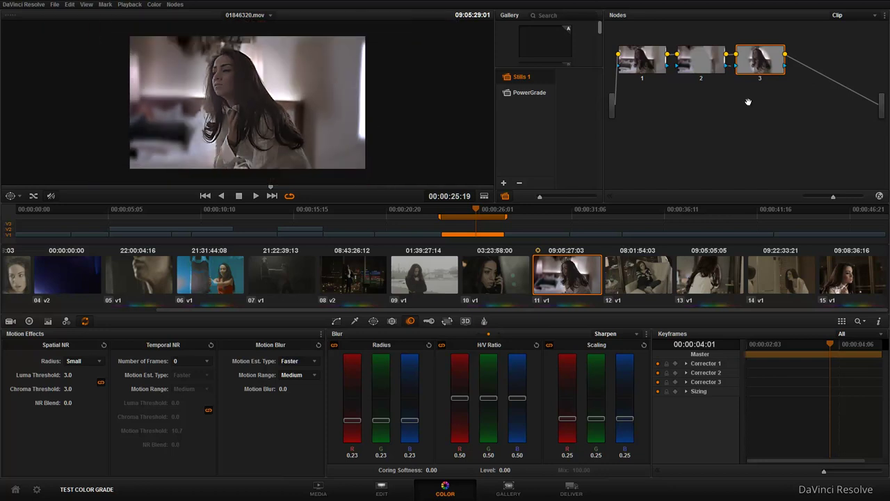
Apply a film 3D LUT to node 3.
right_click(765, 71)
mouse_move(811, 143)
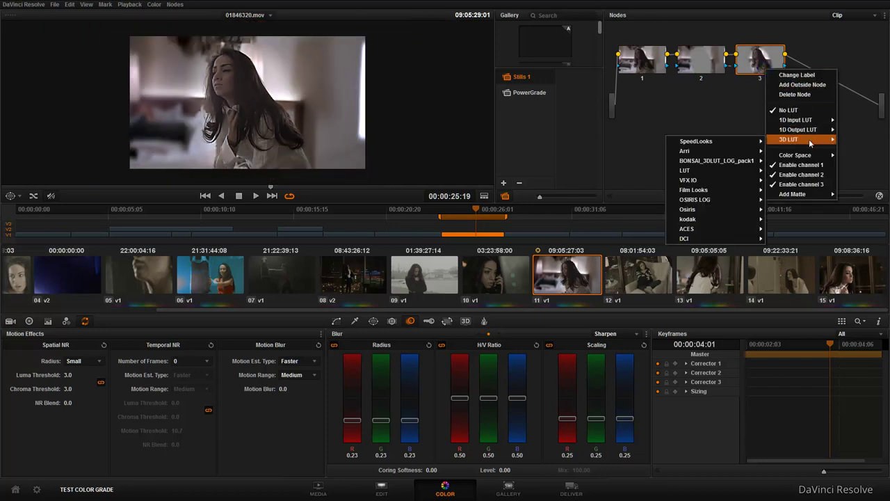
mouse_move(711, 203)
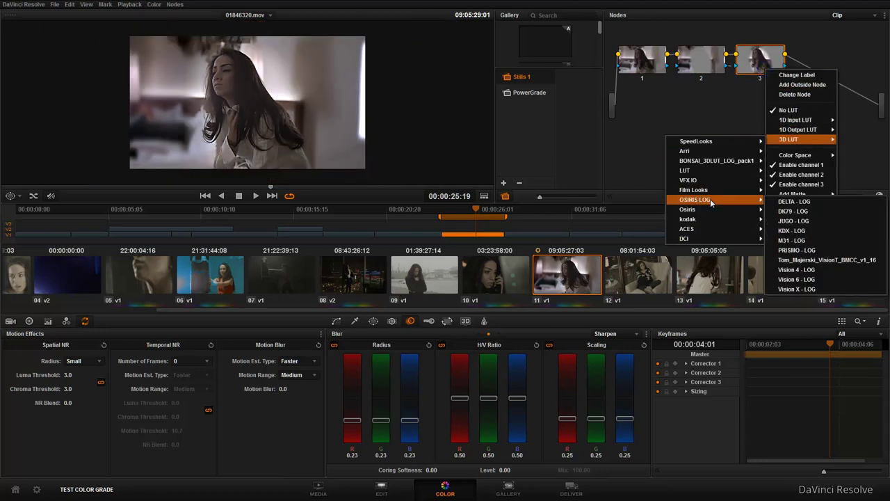
left_click(794, 230)
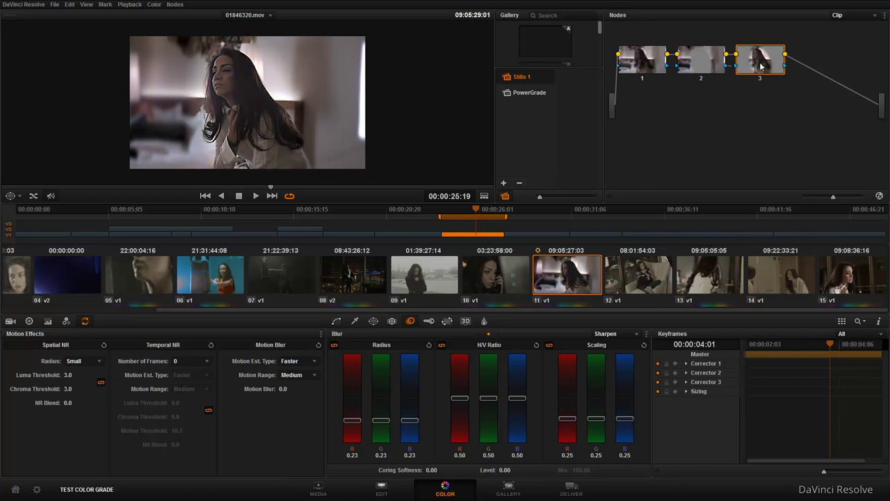
Add serial node 4 and apply the Vision 4 - LOG LUT to it.
key("alt+s")
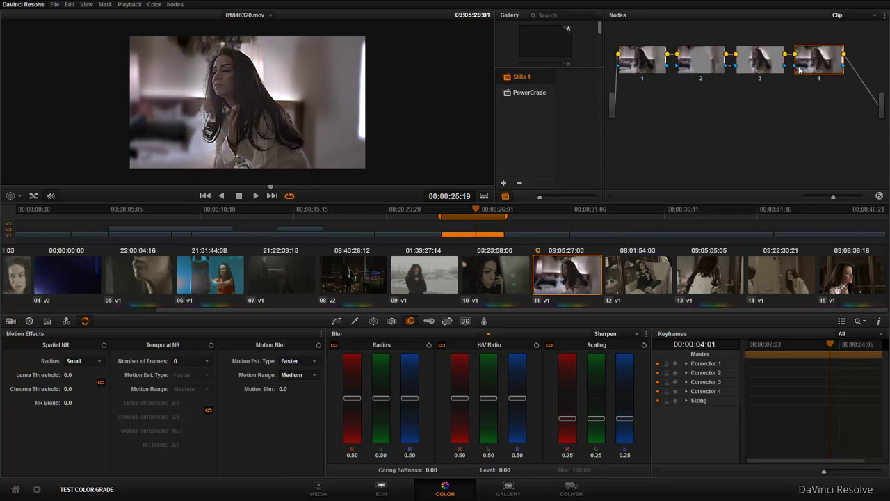
right_click(814, 62)
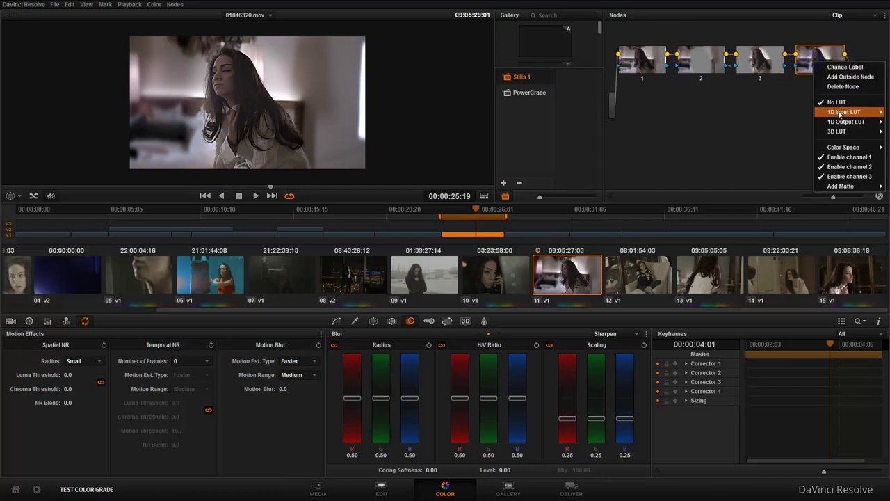
mouse_move(844, 136)
mouse_move(743, 191)
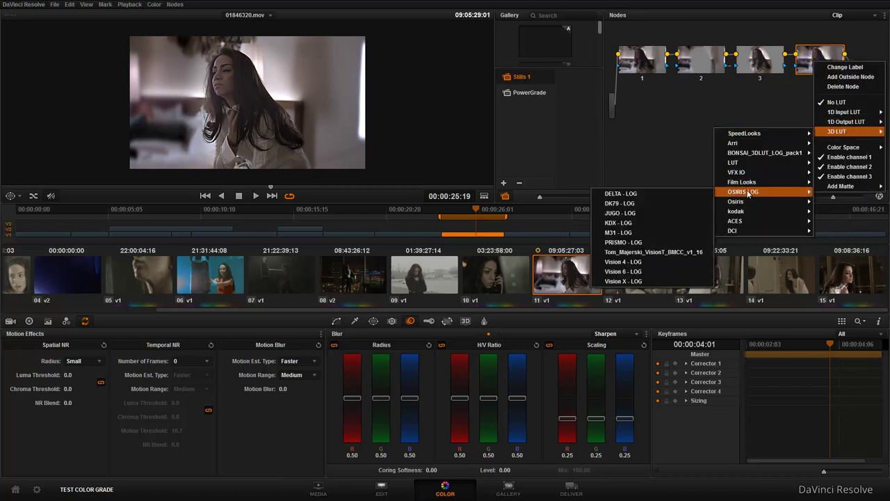
left_click(645, 263)
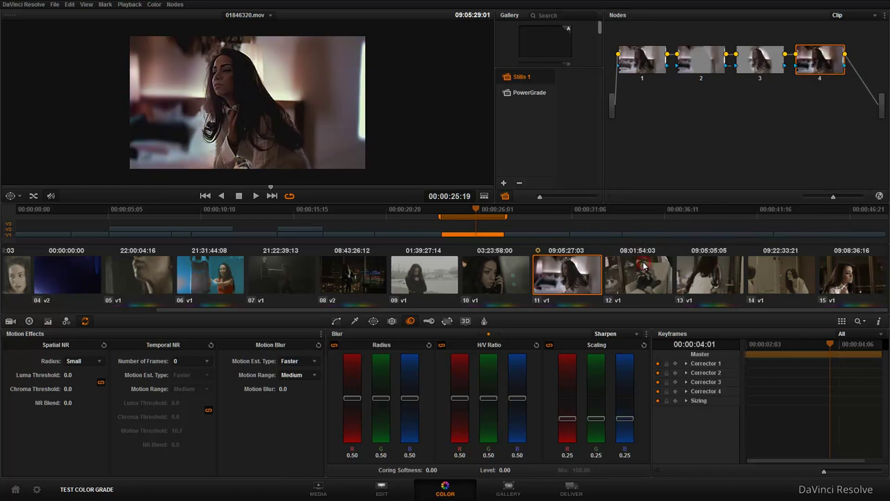
Try the Vision 6 - Rec.709 LUT on node 4, then settle on KDX - LOG.
right_click(827, 63)
mouse_move(856, 134)
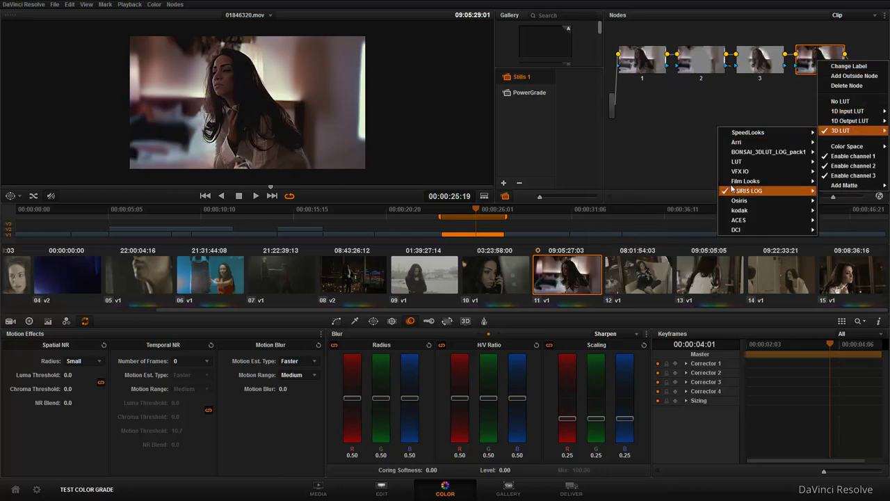
mouse_move(735, 202)
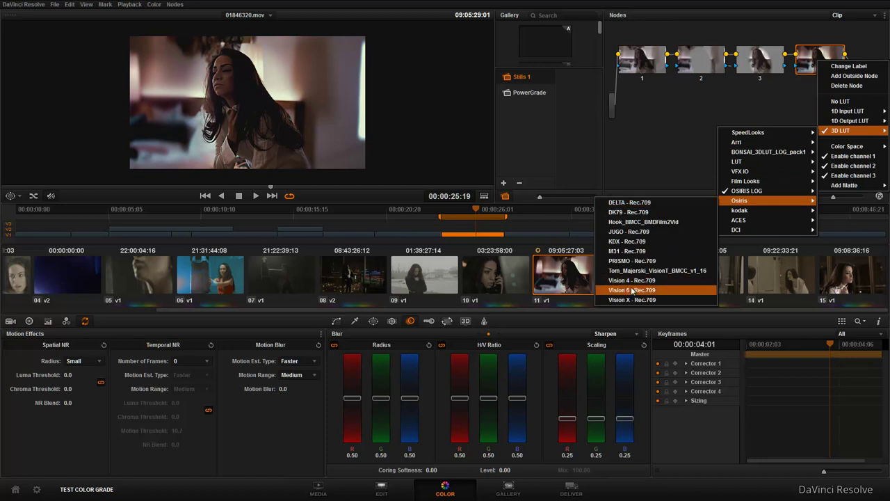
left_click(630, 290)
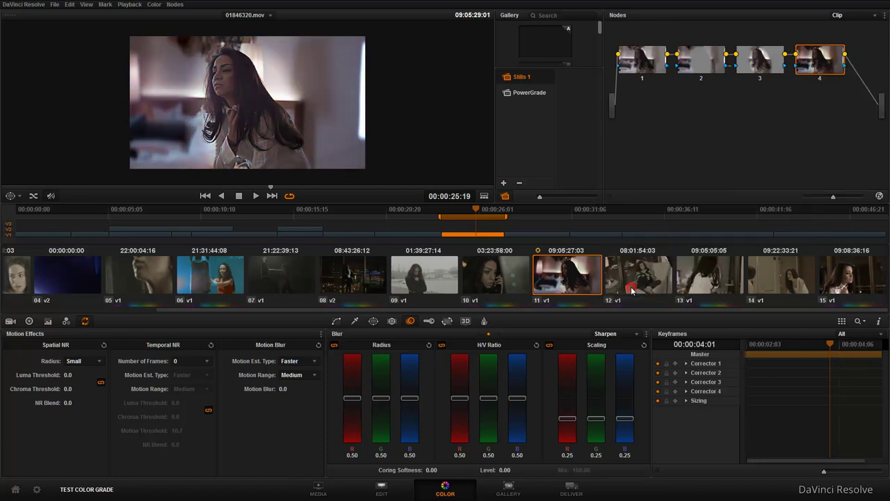
right_click(818, 65)
mouse_move(834, 138)
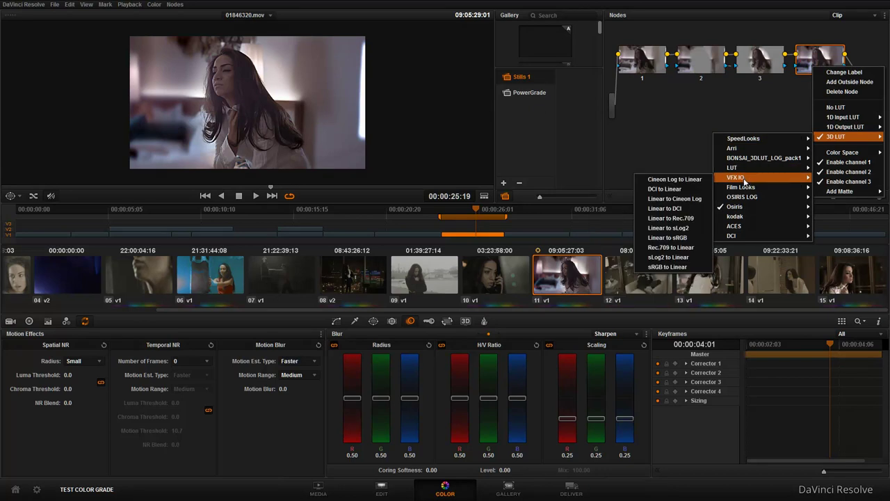
mouse_move(744, 197)
left_click(626, 228)
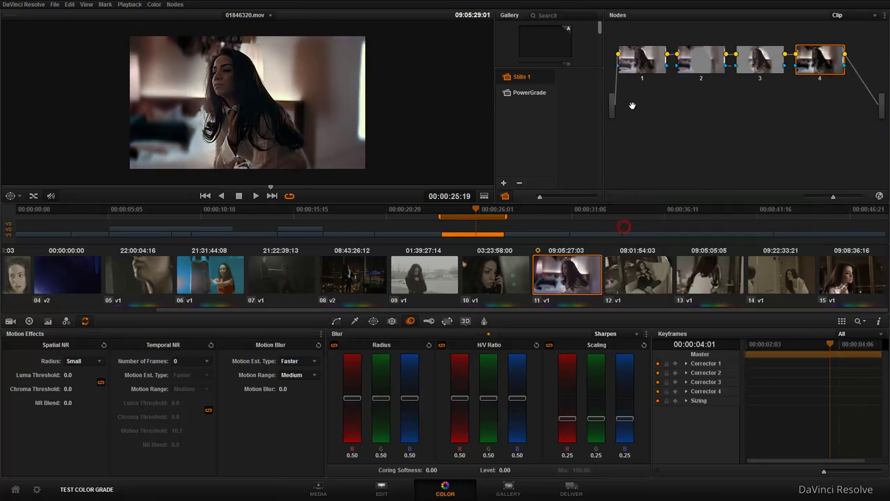
Add serial node 5 after node 4 and move it below the main chain.
left_click(760, 59)
left_click(28, 320)
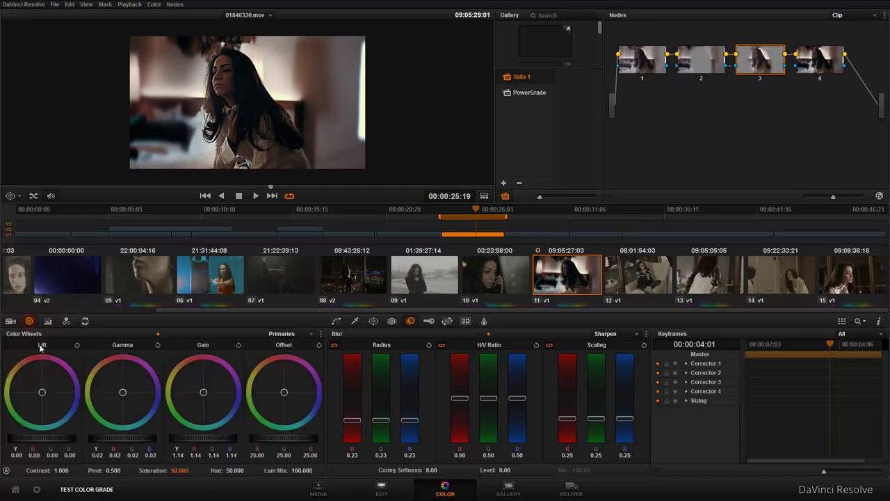
left_click(828, 60)
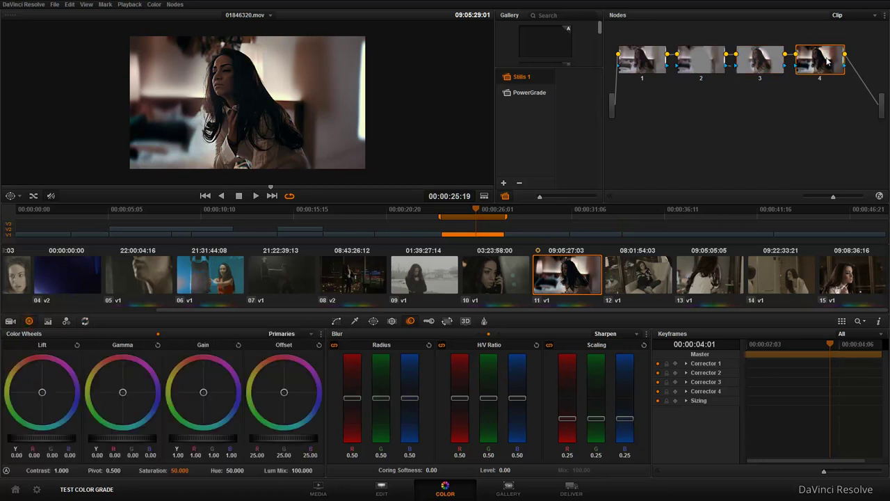
key("alt+s")
left_click_drag(657, 124, 676, 124)
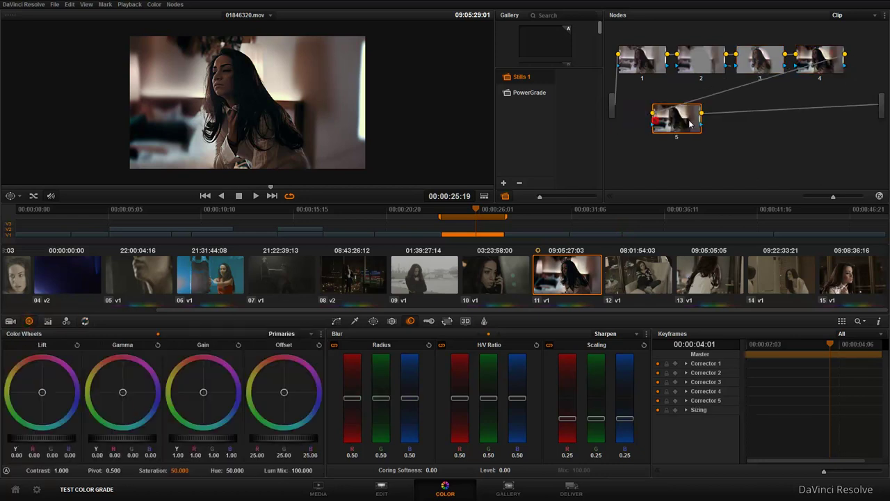
Set node 5 to Lift 0.01, Gamma 0.03 and Gain 1.38.
left_click_drag(181, 446, 273, 446)
left_click_drag(126, 442, 267, 443)
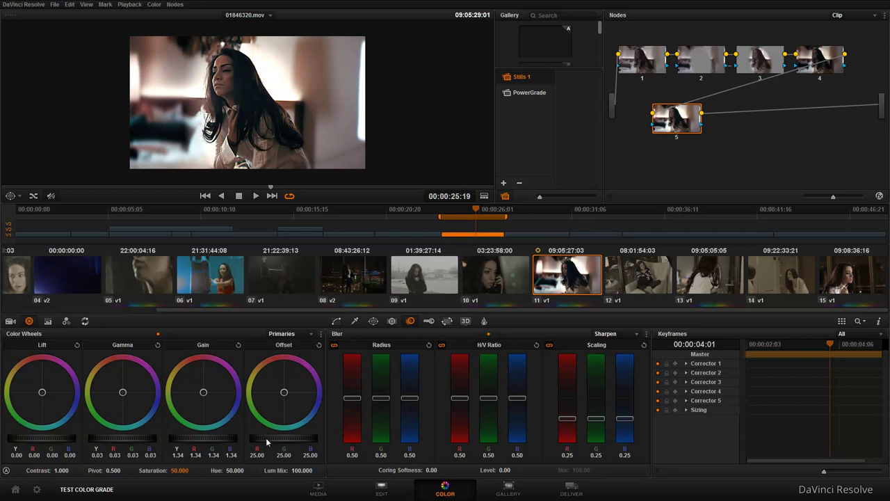
left_click_drag(42, 441, 47, 441)
scroll(286, 106, "up", 1)
left_click_drag(195, 440, 213, 438)
scroll(283, 116, "down", 1)
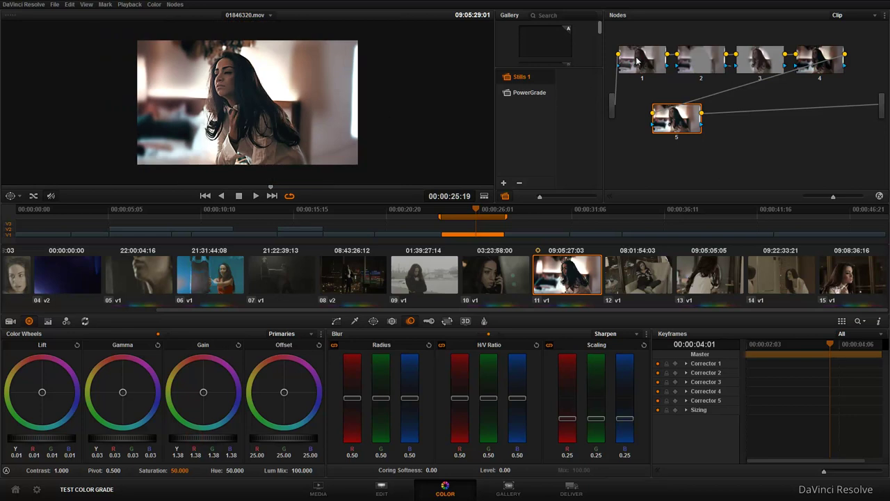
left_click(161, 4)
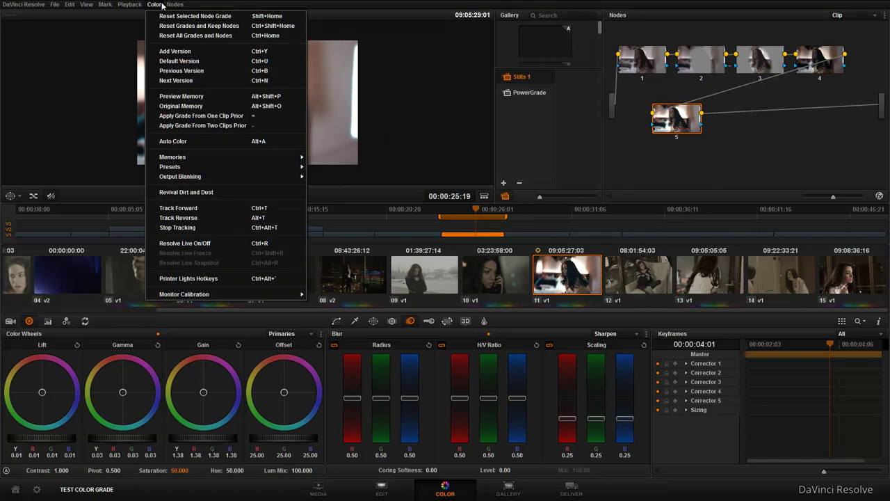
Disable nodes 5 down to 1 with Ctrl+D to compare against the ungraded clip.
mouse_move(175, 5)
left_click(686, 131)
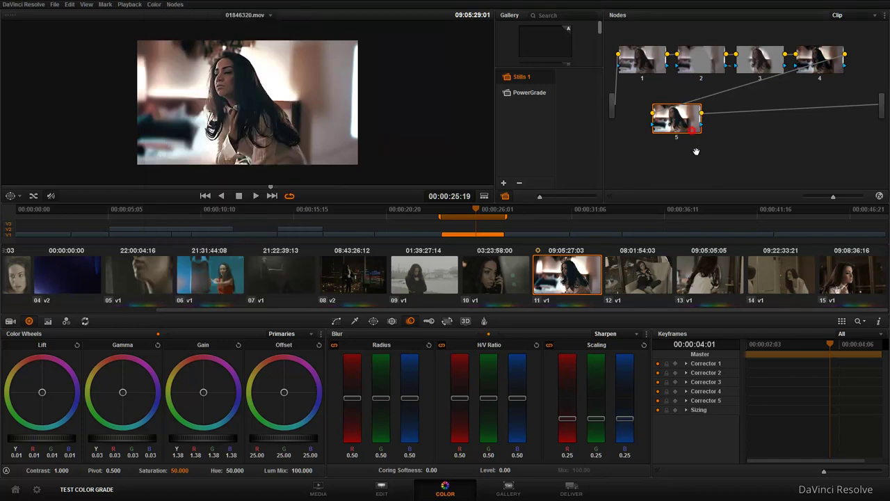
key("ctrl+d")
key("ctrl+d")
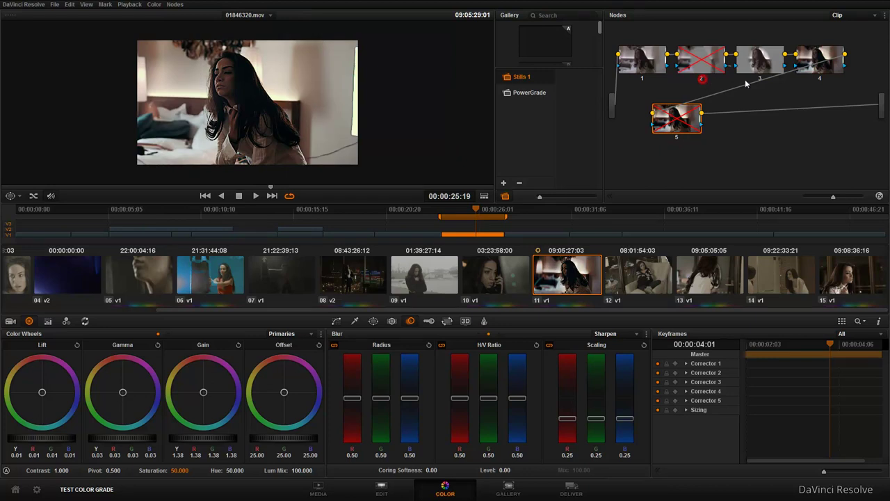
left_click(766, 81)
left_click(803, 81)
key("ctrl+d")
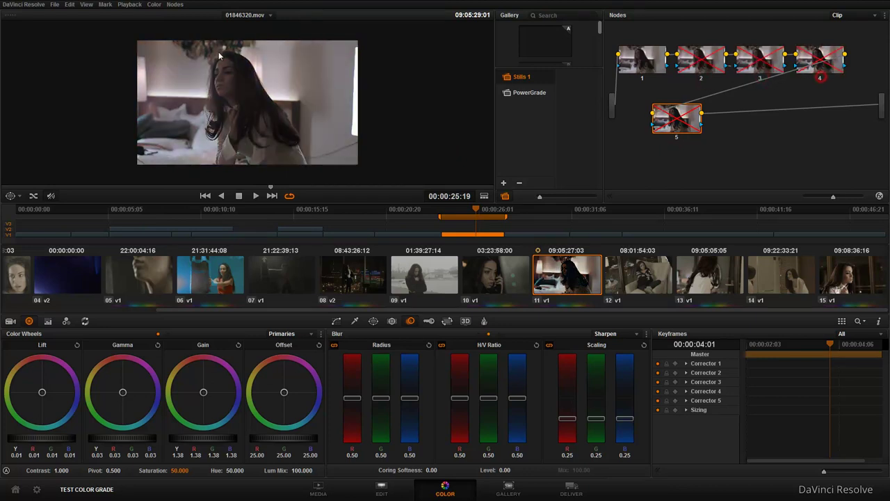
left_click(645, 79)
key("ctrl+d")
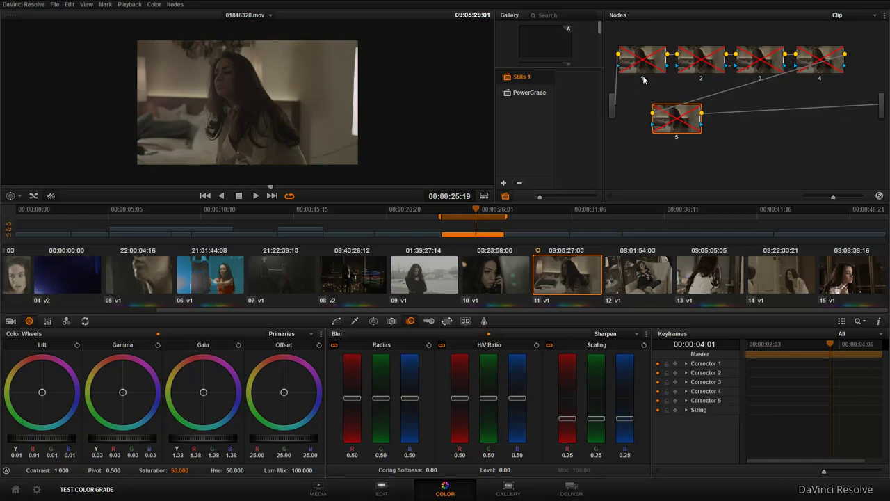
Re-enable nodes 1 through 5 so the full five-node grade shows again.
key("ctrl+d")
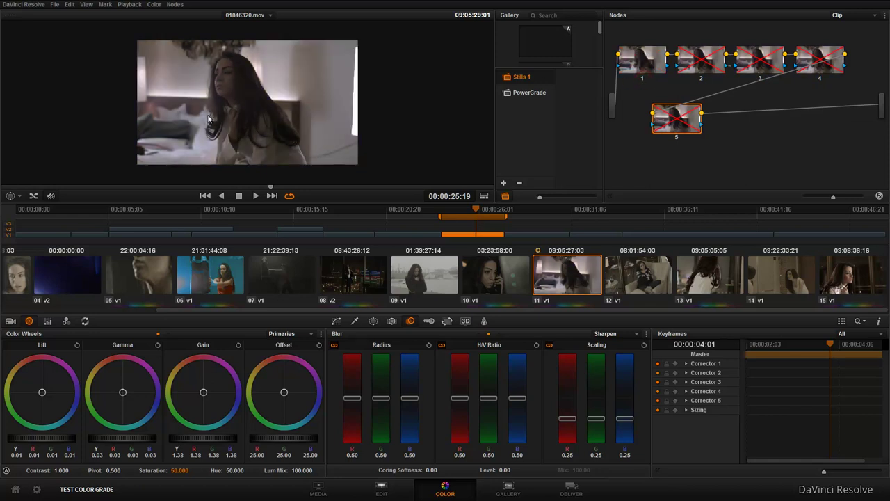
left_click(700, 78)
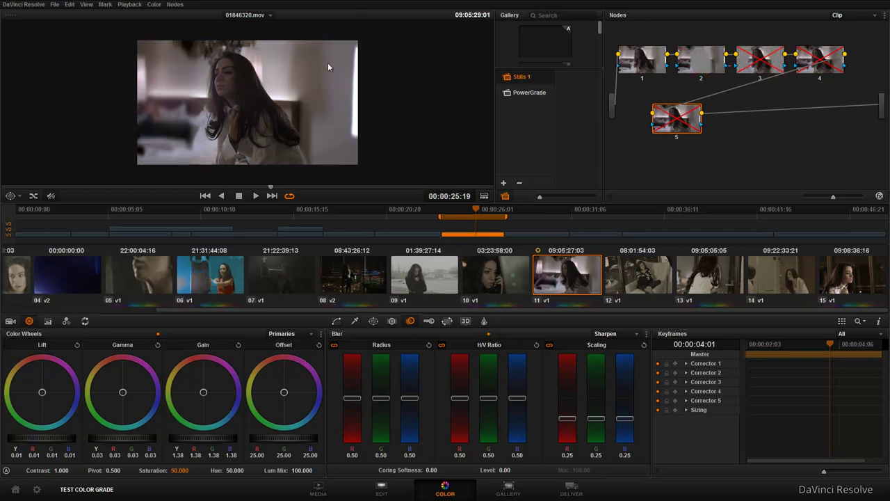
left_click(760, 79)
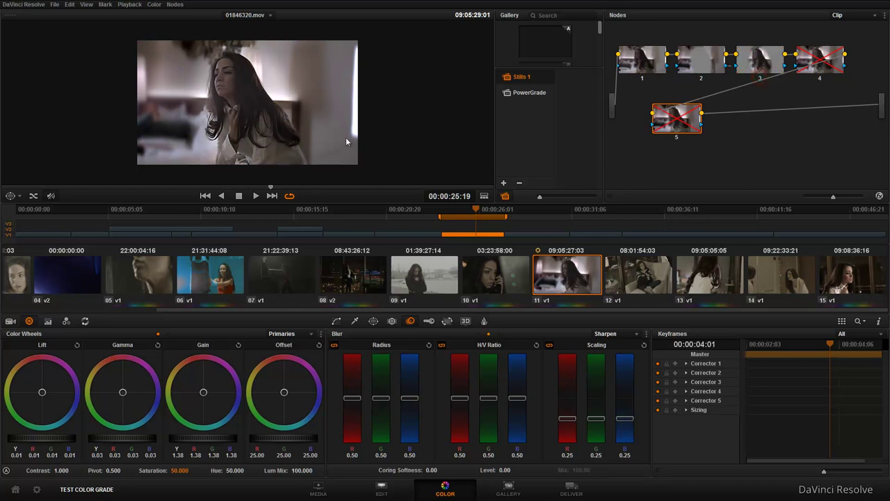
left_click(767, 65)
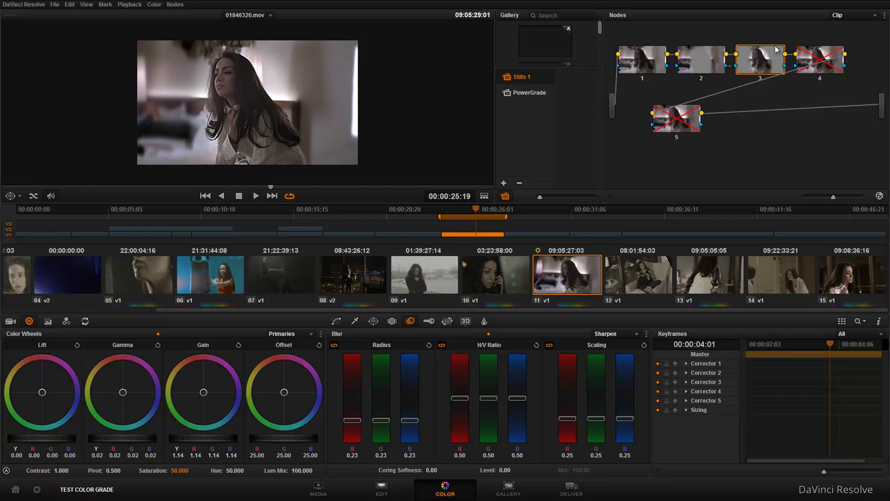
left_click(821, 80)
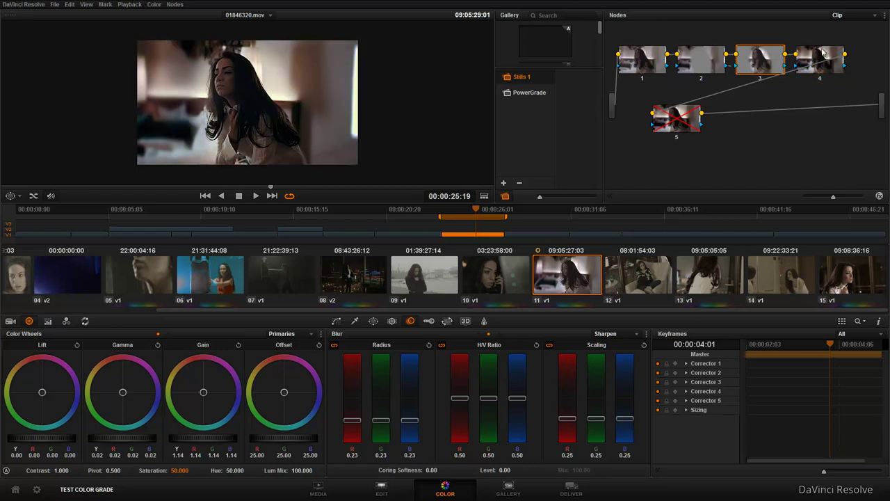
left_click(678, 136)
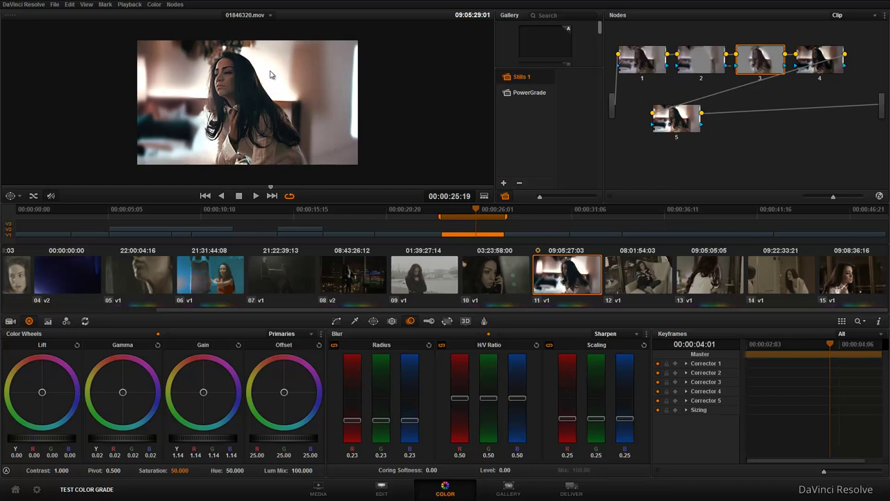
scroll(379, 132, "up", 1)
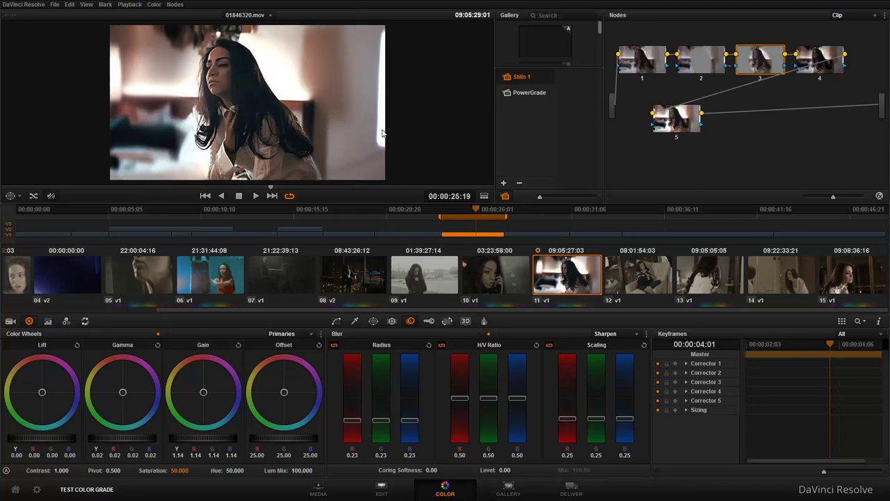
key("ctrl+f")
key("ctrl+f")
key("alt+f")
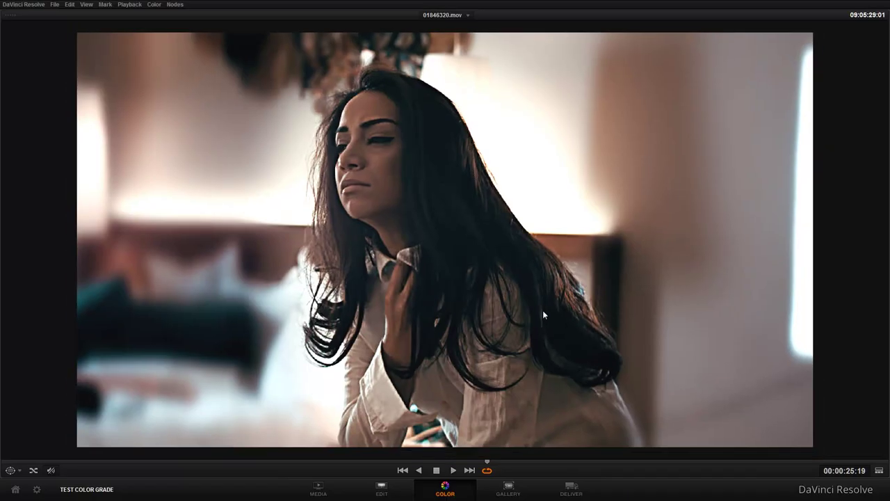
key("alt+f")
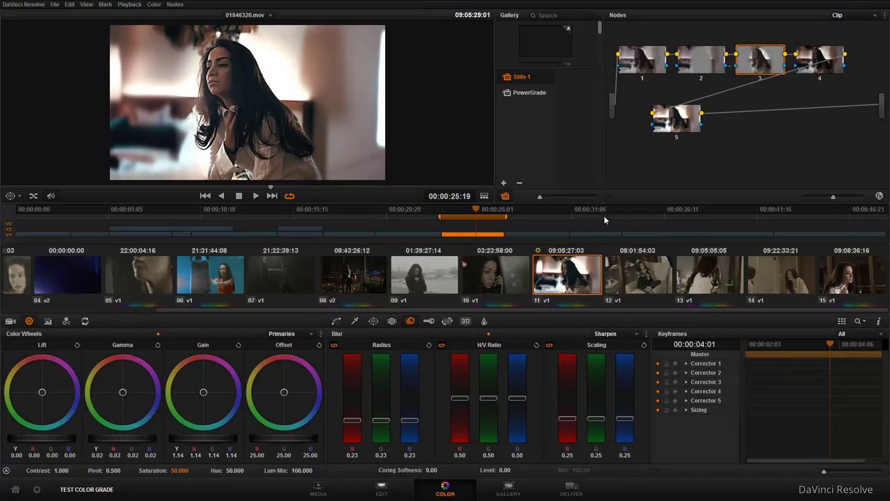
Switch to the night window clip 08 and add a serial node after node 1.
left_click(419, 285)
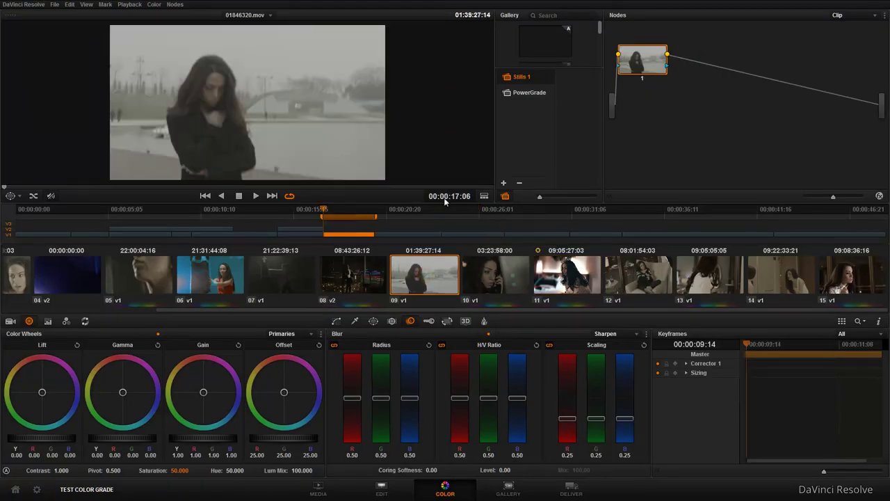
left_click(363, 284)
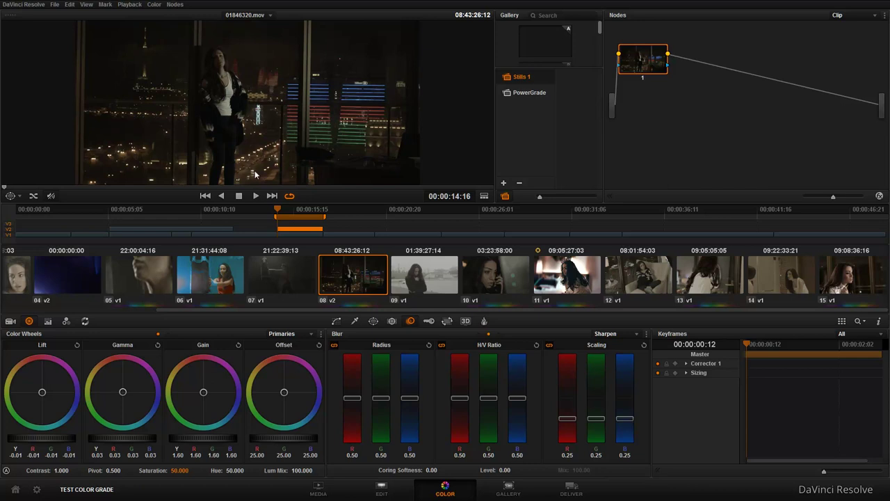
key("alt+s")
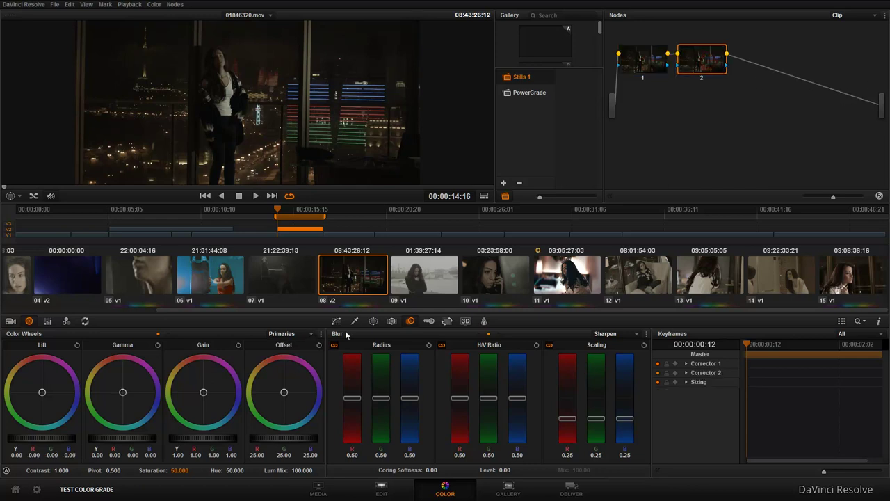
Turn on a circular window for node 2 and place it over the woman.
left_click(369, 324)
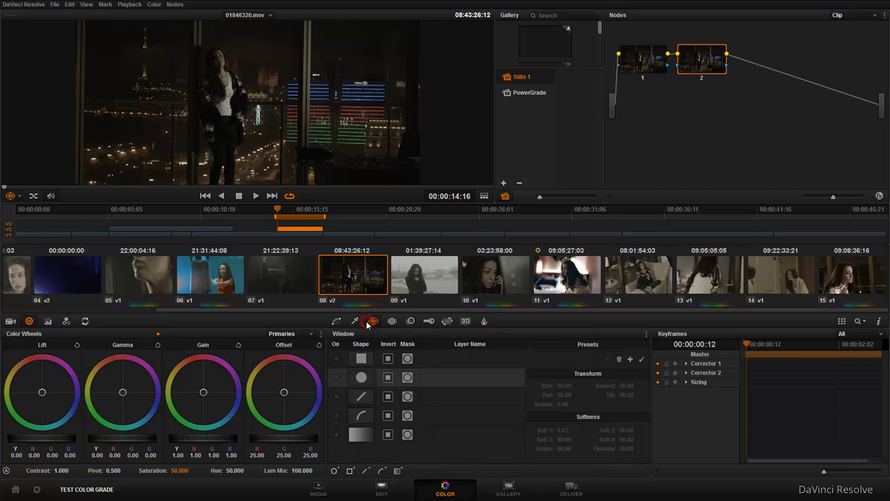
left_click(336, 377)
left_click_drag(247, 122, 233, 129)
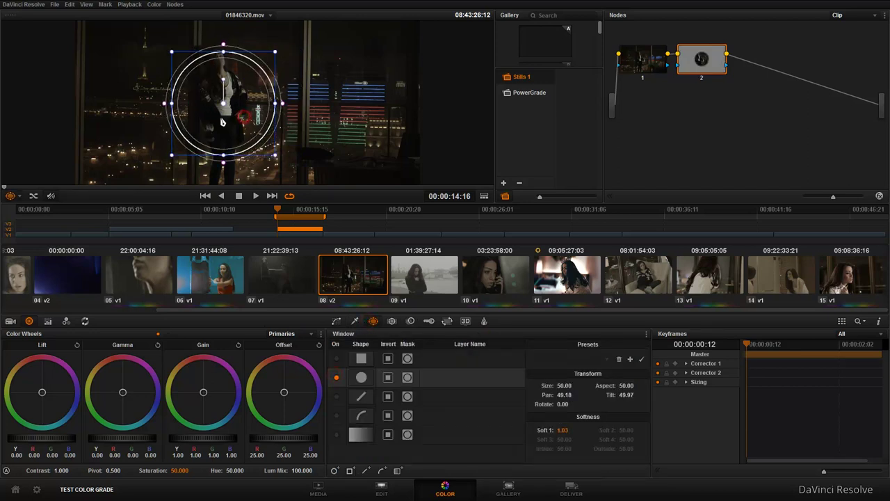
scroll(233, 129, "down", 2)
left_click_drag(233, 69, 229, 73)
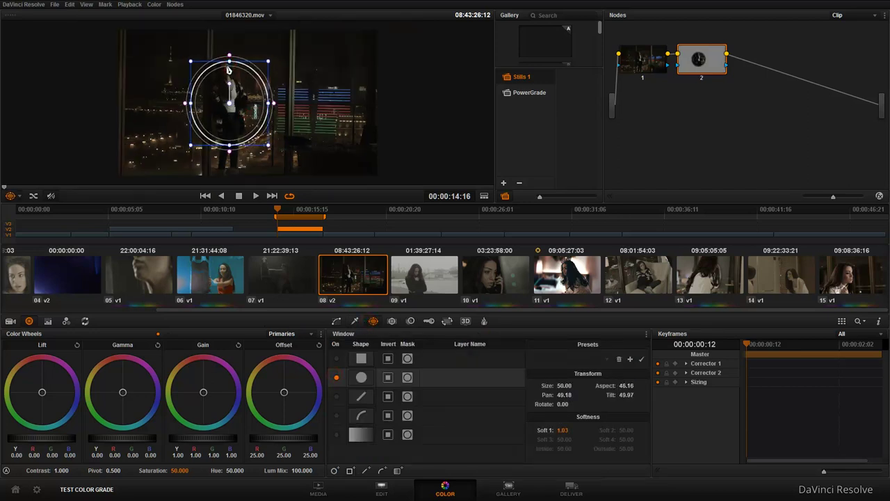
Reshape the window into a tall narrow oval hugging the woman (size 30.93, aspect 18.29).
key("alt+f")
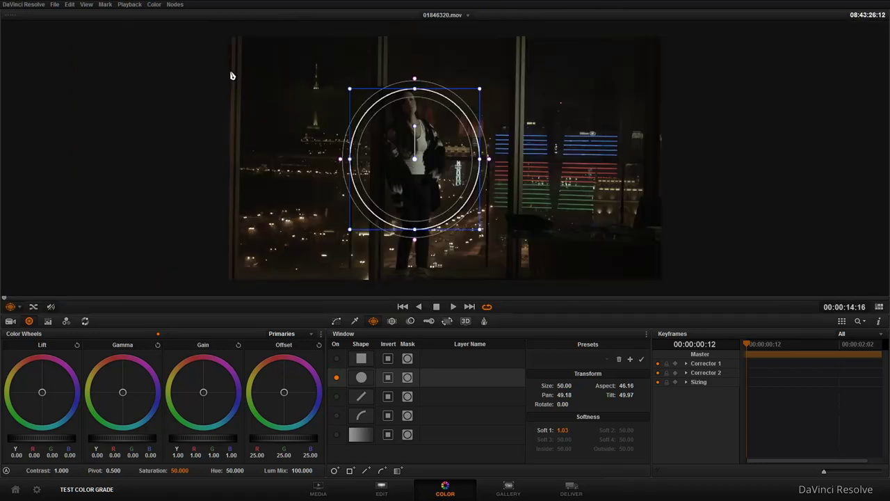
left_click_drag(416, 93, 414, 88)
left_click_drag(417, 149, 419, 156)
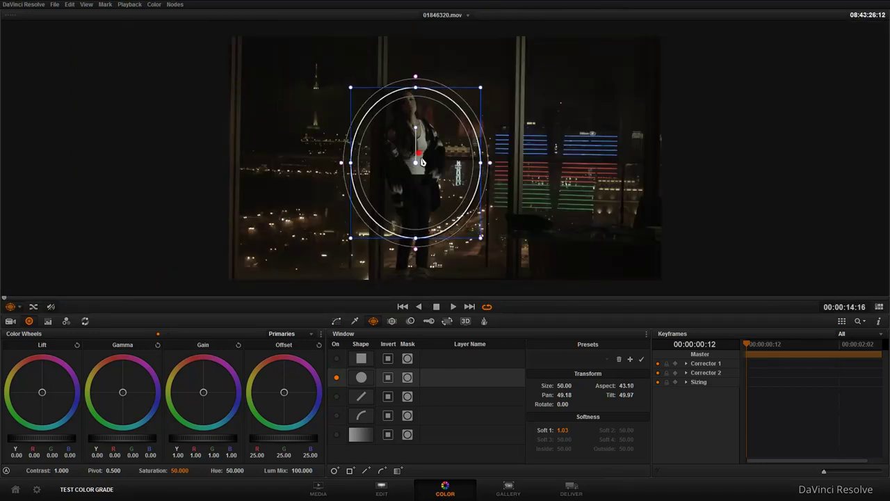
left_click_drag(416, 242, 419, 291)
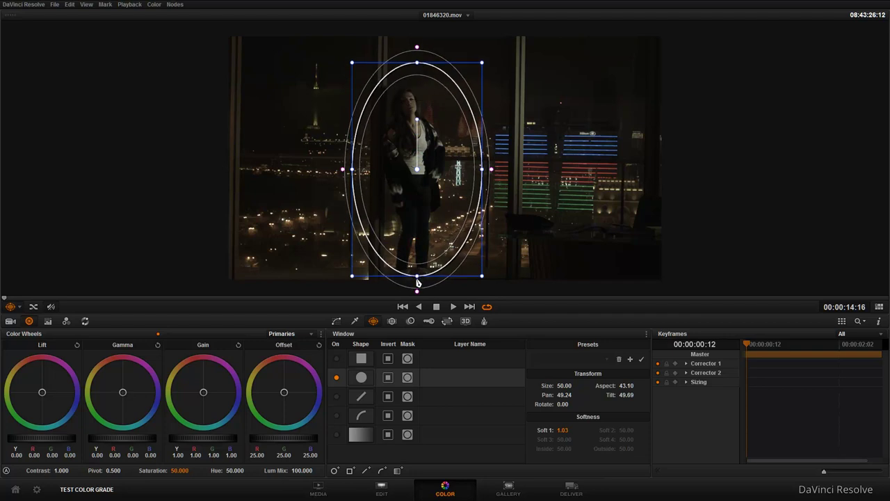
left_click_drag(421, 235, 413, 250)
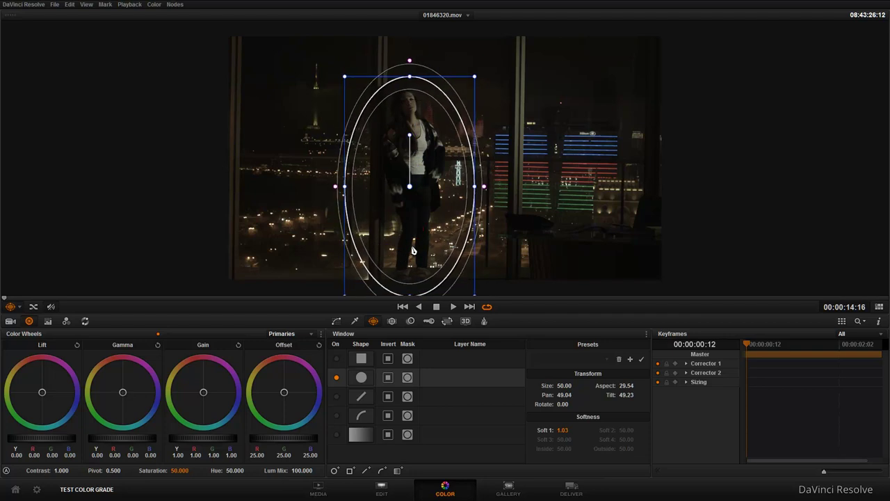
left_click_drag(343, 187, 373, 194)
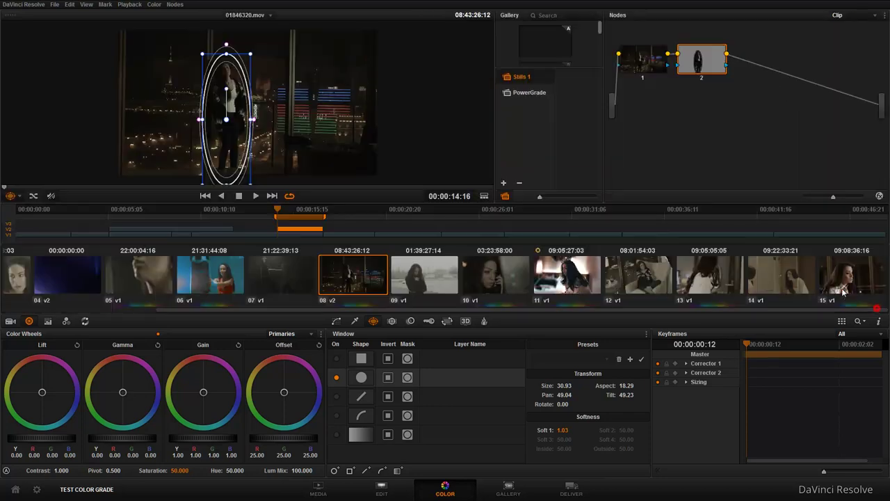
left_click(879, 308)
left_click_drag(227, 120, 228, 115)
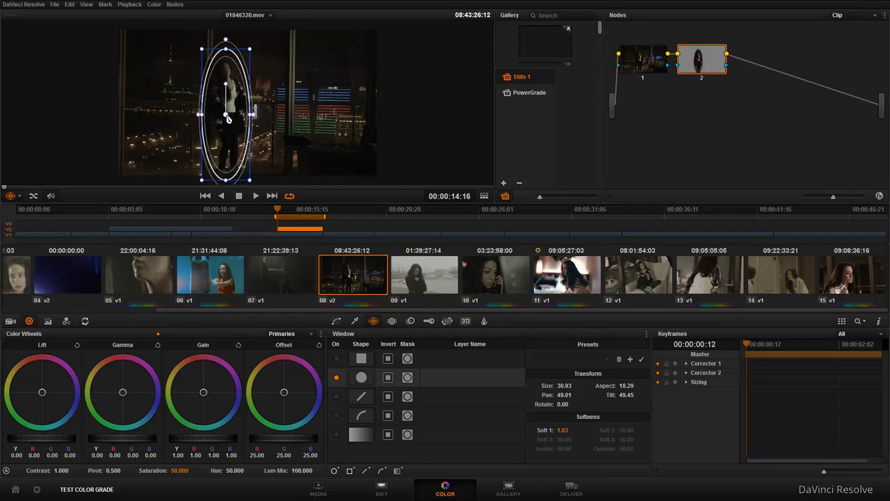
Add outside node 3 after node 2 and raise its blur radius to 1.18 on all channels.
right_click(708, 65)
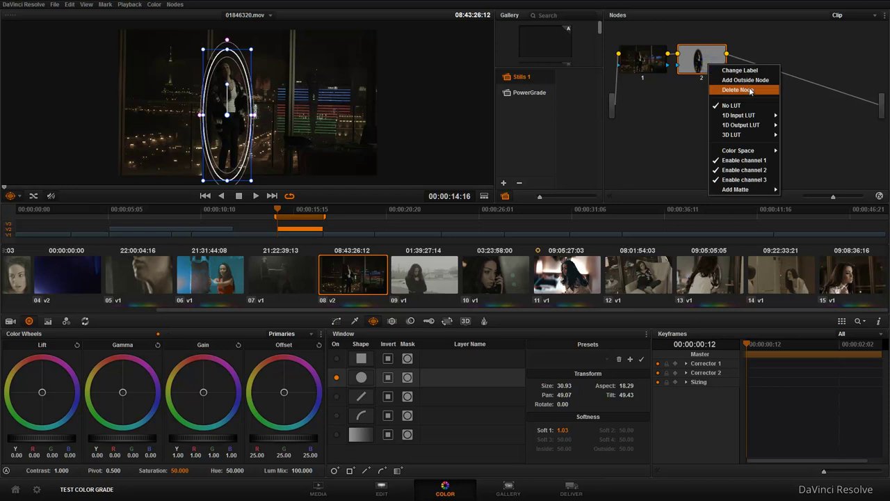
left_click(760, 83)
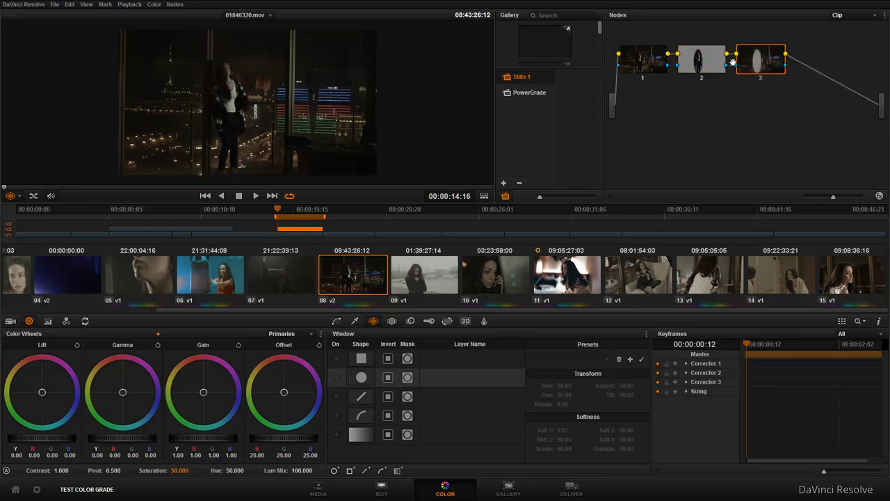
left_click(710, 65)
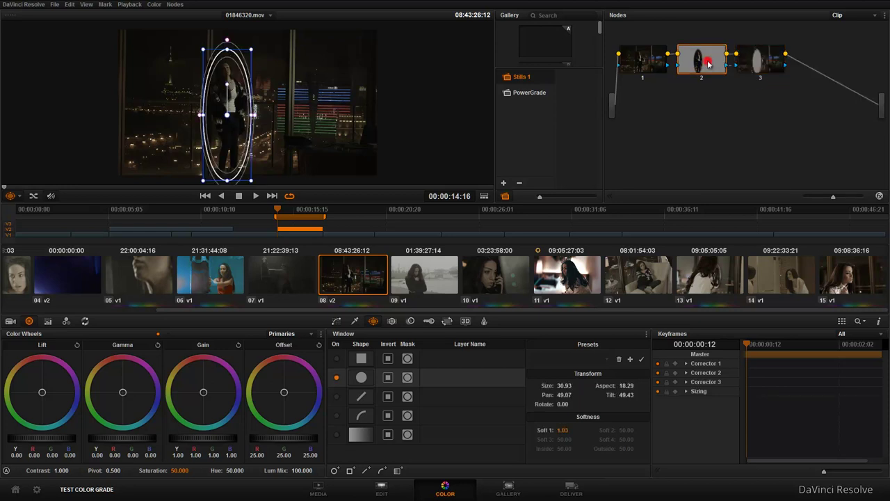
left_click(767, 65)
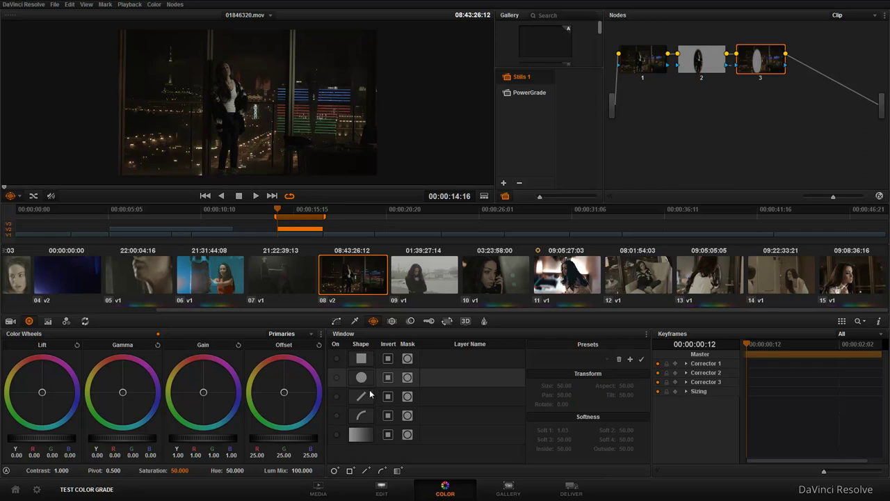
left_click(410, 320)
left_click_drag(382, 399, 383, 329)
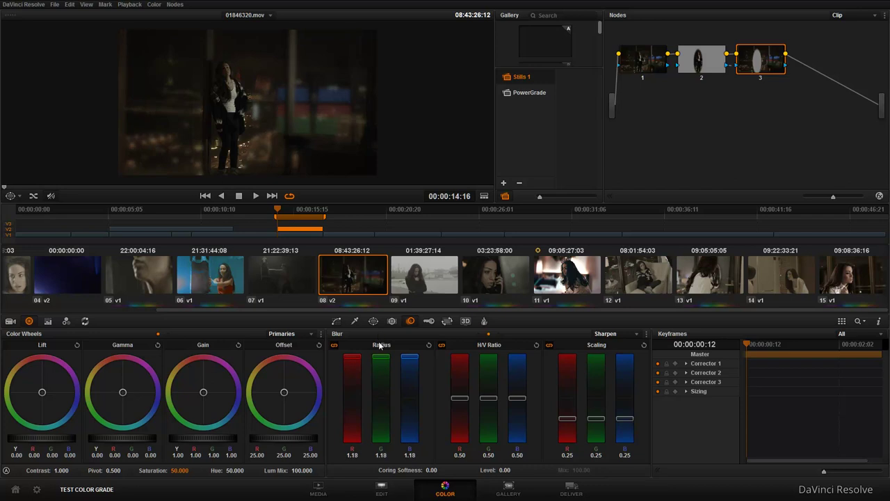
Show node 2's window overlay and reshape its oval around the figure with a softer edge.
left_click(694, 60)
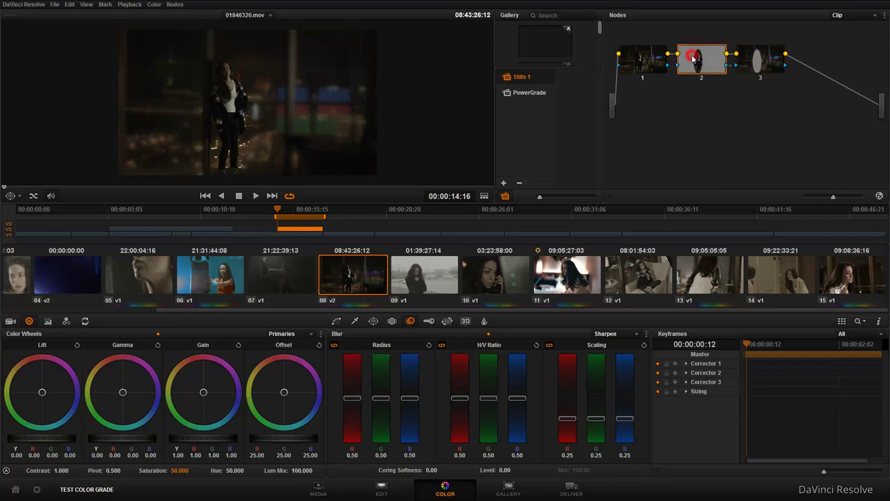
left_click(10, 195)
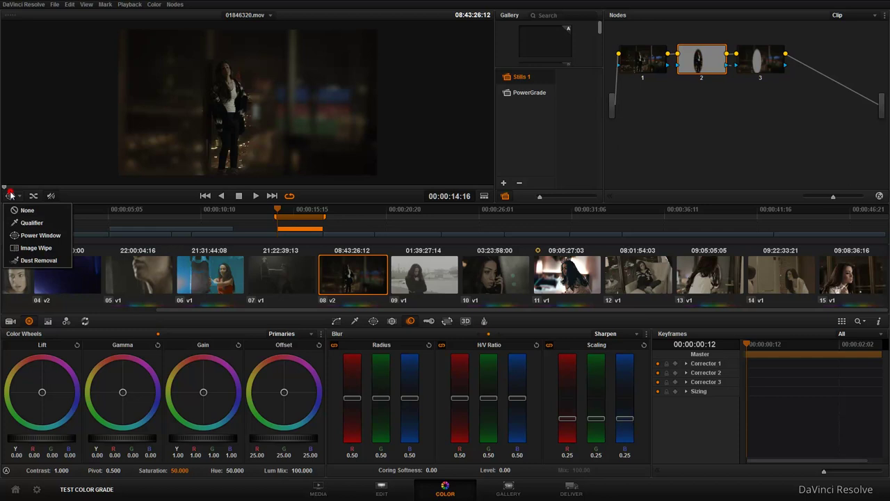
left_click(35, 235)
left_click_drag(259, 115, 256, 117)
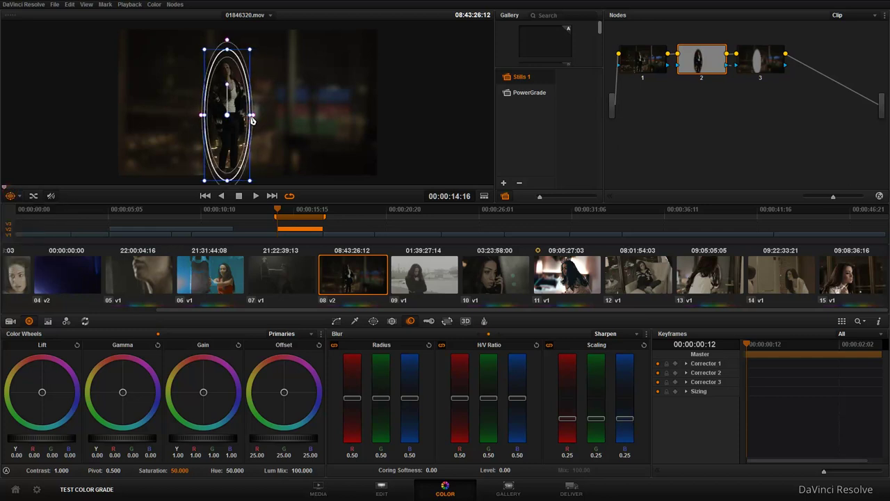
scroll(257, 124, "up", 2)
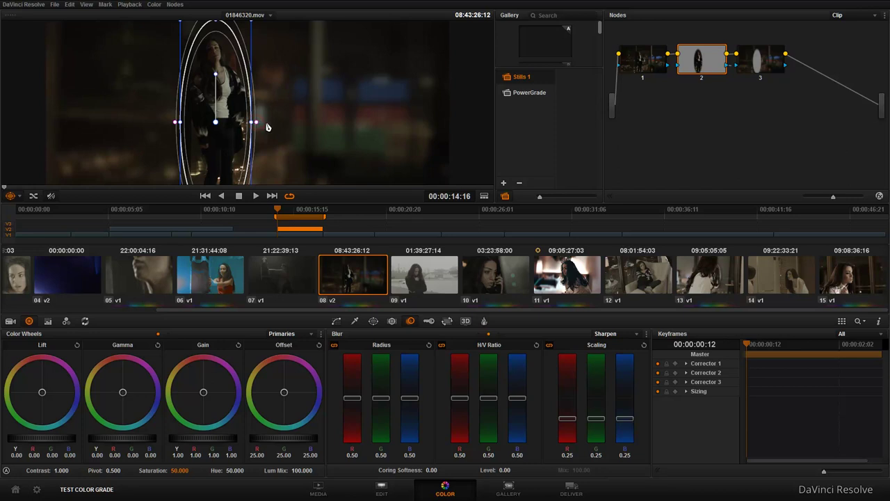
mouse_move(258, 124)
left_mouse_down()
mouse_move(268, 125)
mouse_move(232, 127)
left_mouse_up()
scroll(267, 125, "down", 2)
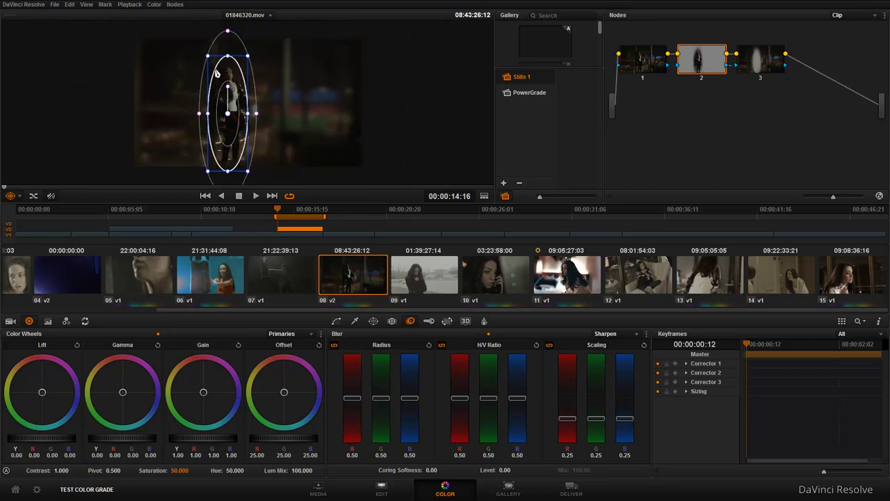
left_click_drag(208, 57, 213, 68)
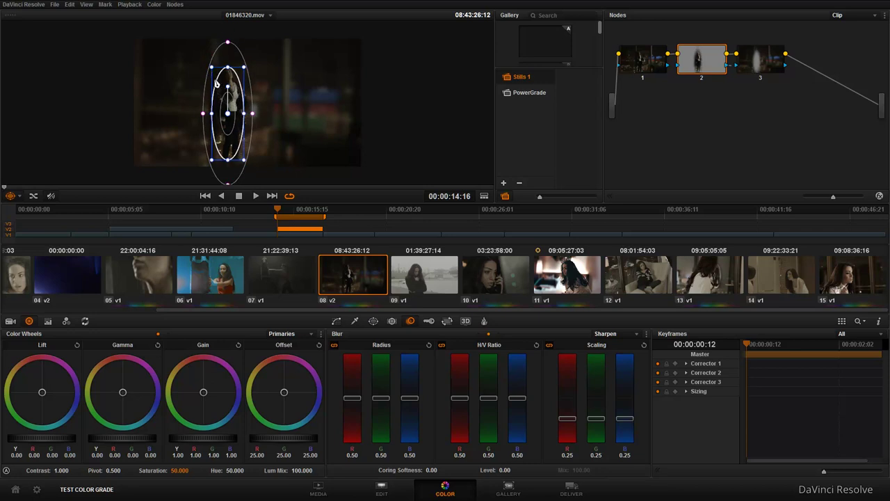
scroll(393, 156, "up", 1)
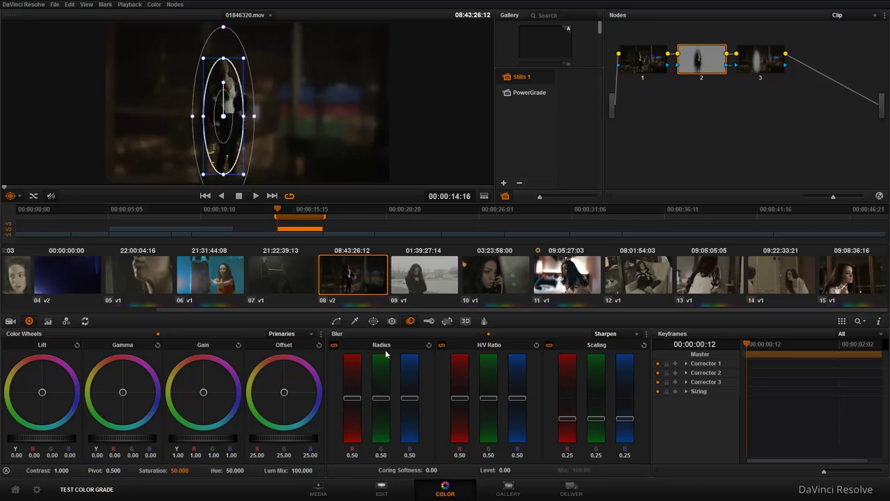
Lower node 3's background blur radius to 0.94 on R, G and B.
left_click(762, 59)
left_click(413, 360)
left_click_drag(414, 362, 413, 364)
scroll(413, 365, "down", 1)
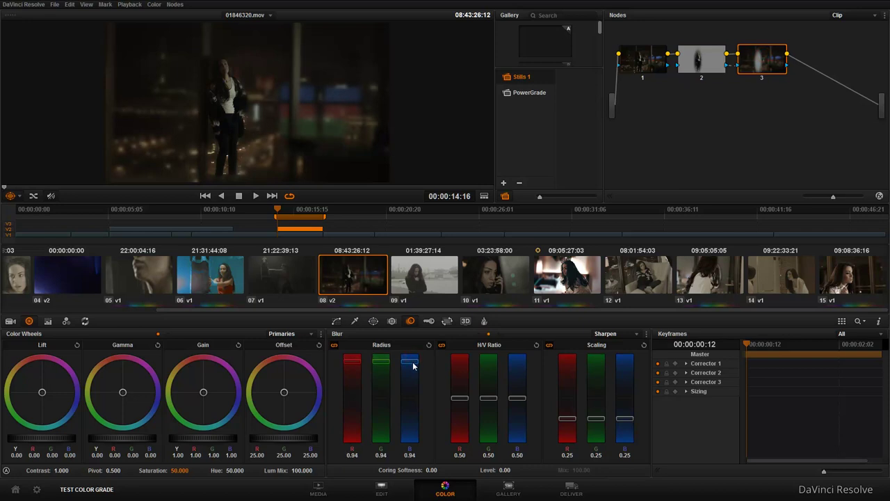
Drag node 3's linked blur H/V Ratio sliders down to 0.00 on all three channels.
left_click_drag(458, 399, 459, 459)
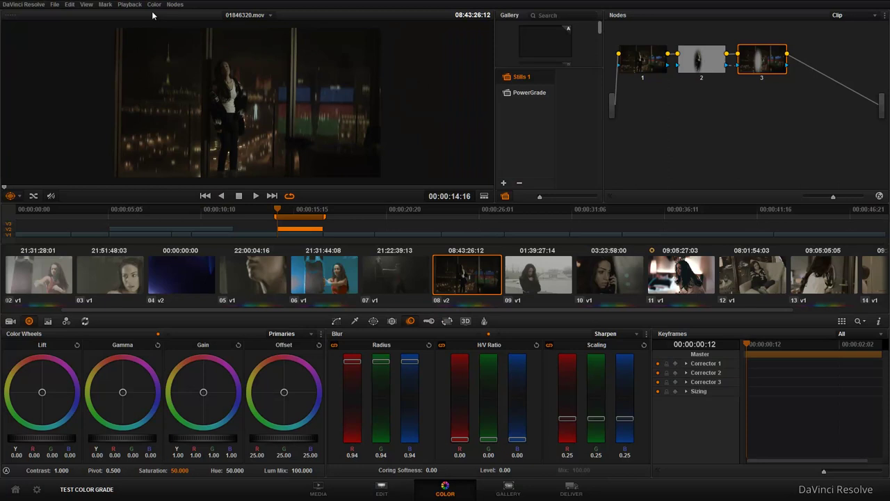
Apply Color > Output Blanking > 2.39 to letterbox clip 08 with black bars.
left_click(153, 4)
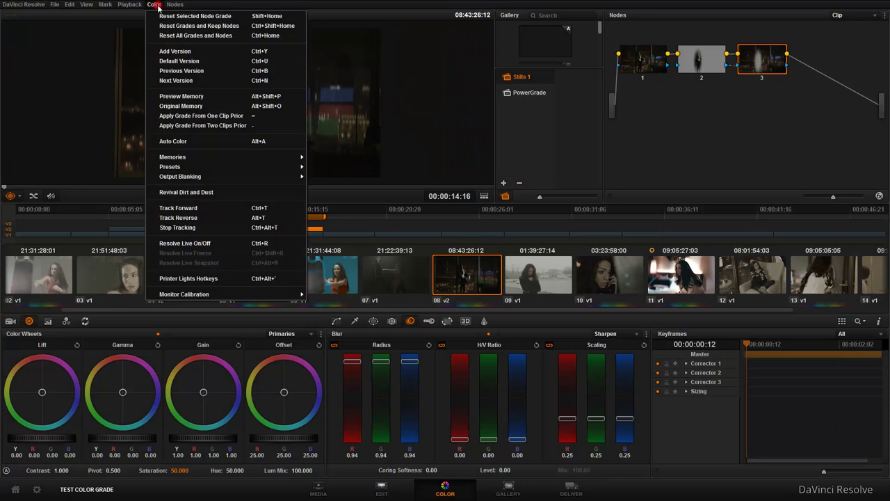
mouse_move(247, 180)
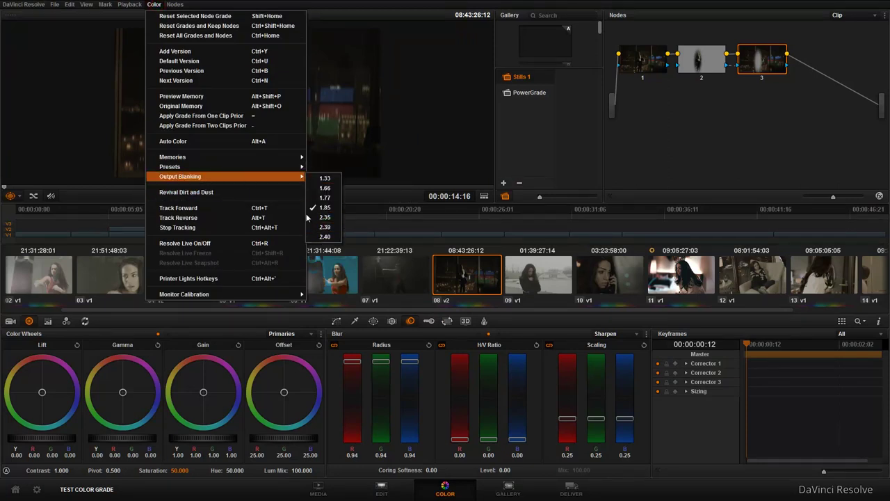
left_click(325, 227)
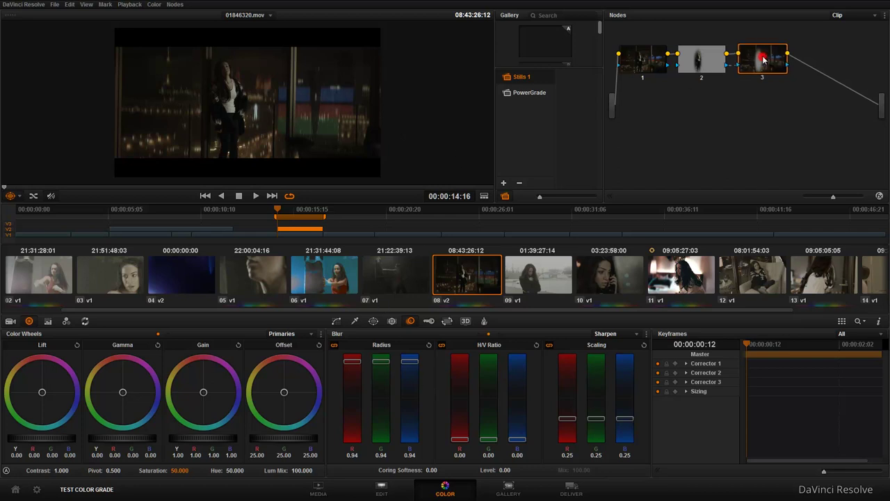
On node 2, hide the window outline and set Gamma 0.02, Gain 1.32, Lift reset to 0.00.
left_click(701, 63)
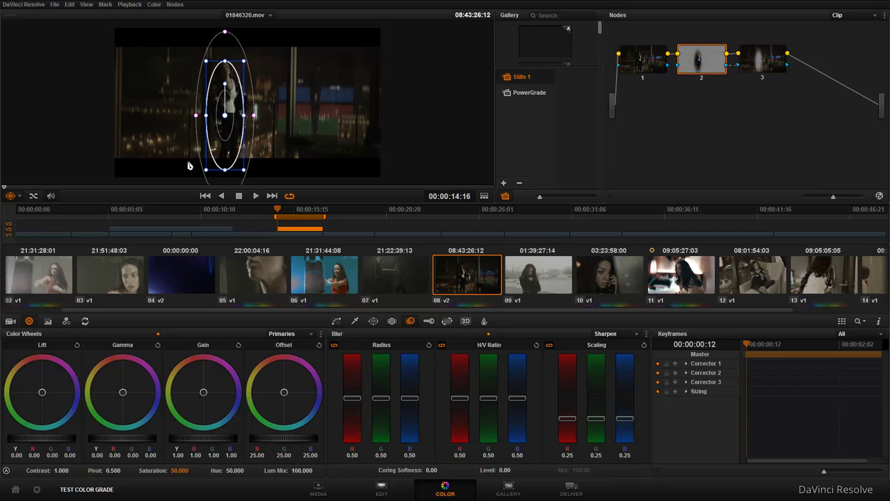
left_click(12, 197)
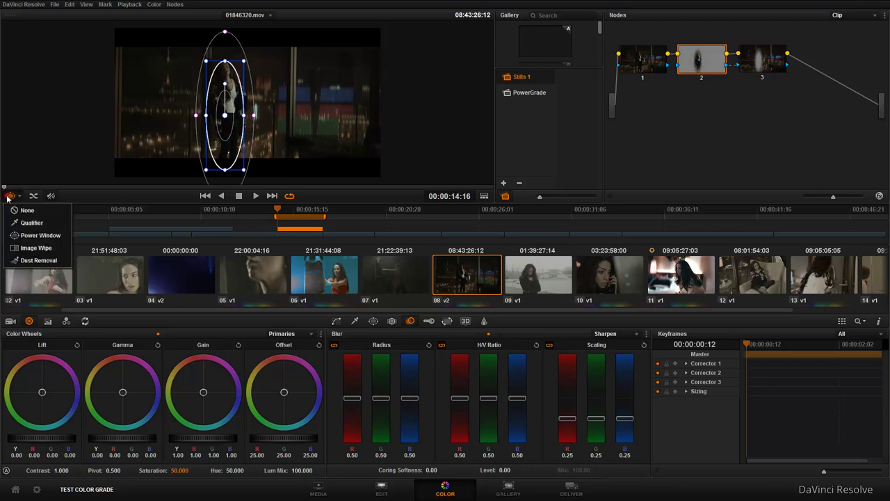
left_click(25, 208)
left_click_drag(125, 444, 142, 443)
left_click_drag(209, 443, 324, 437)
left_click_drag(43, 435, 56, 437)
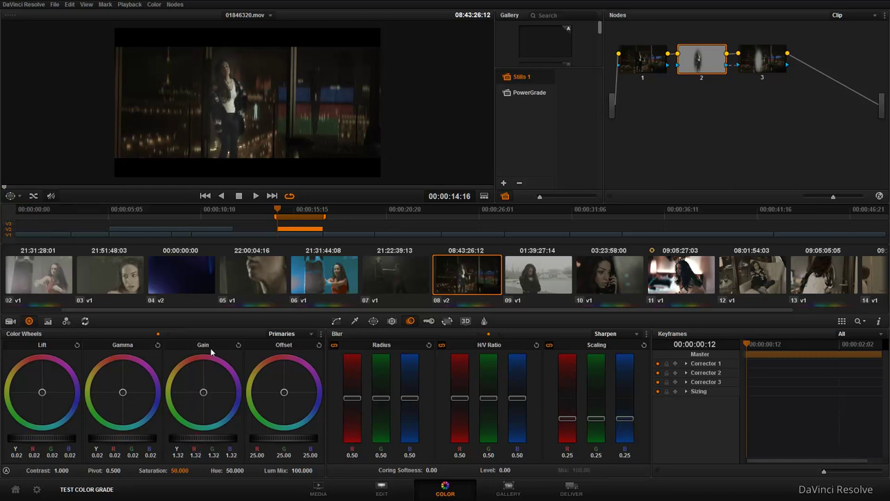
left_click(76, 345)
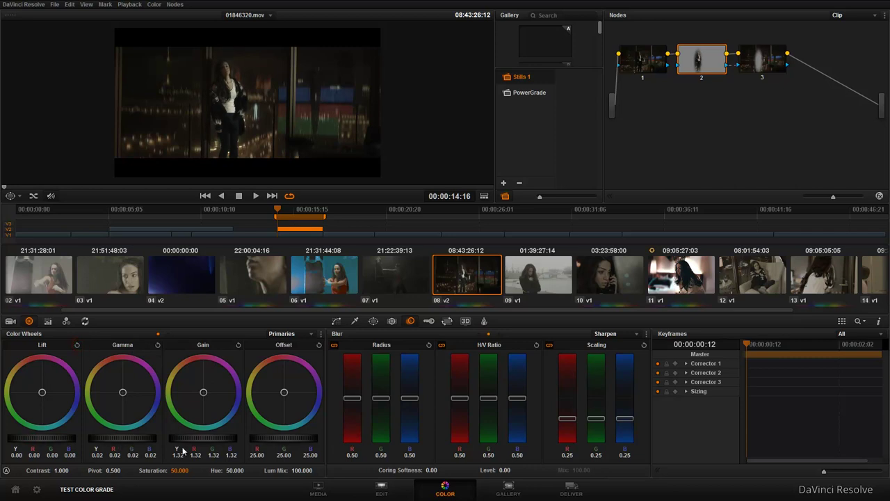
Turn the oval window overlay back on in the viewer and bring up the Tracker palette.
scroll(270, 153, "up", 2)
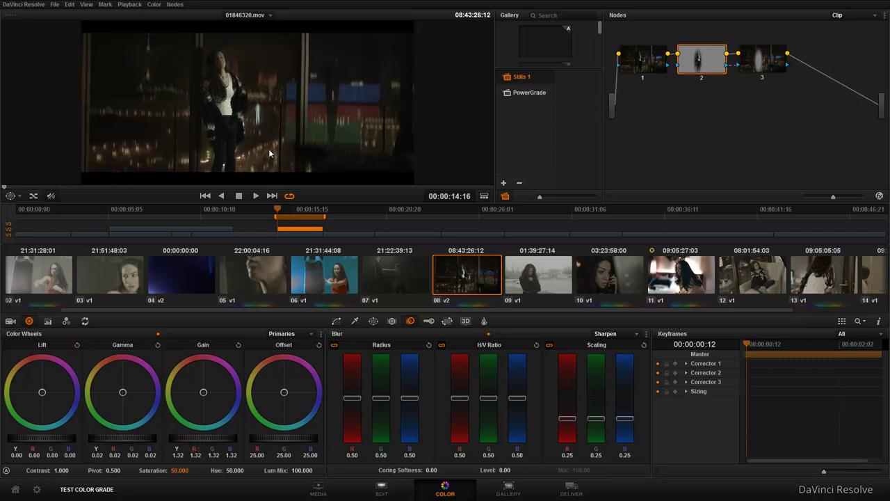
left_click(15, 196)
left_click(32, 231)
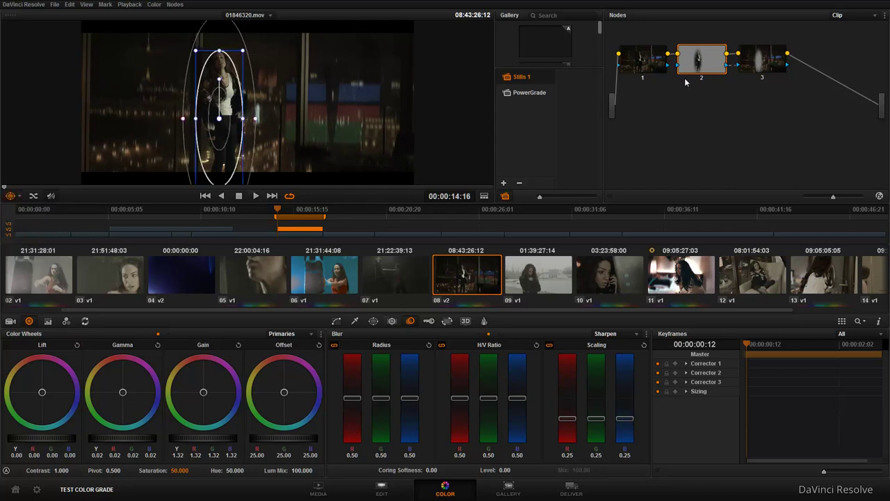
left_click(392, 320)
Track node 2's oval forward to the clip's end, then set the viewer overlay to Off.
left_click(391, 385)
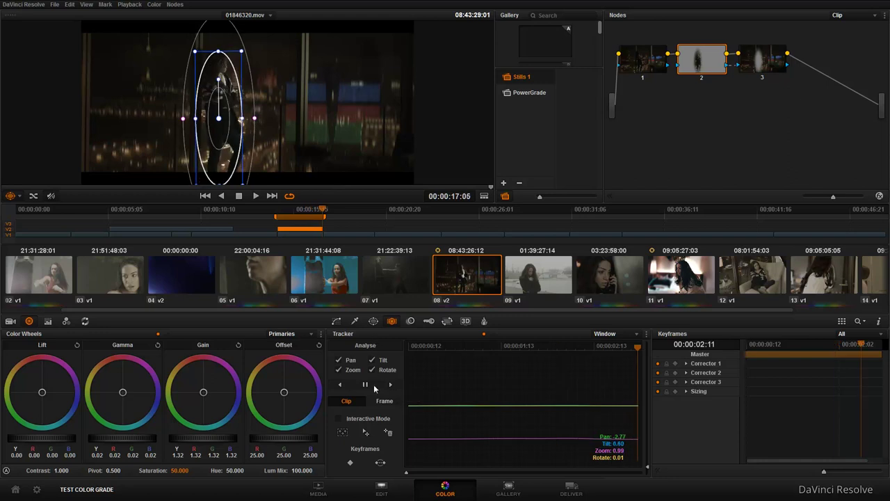
left_click(365, 384)
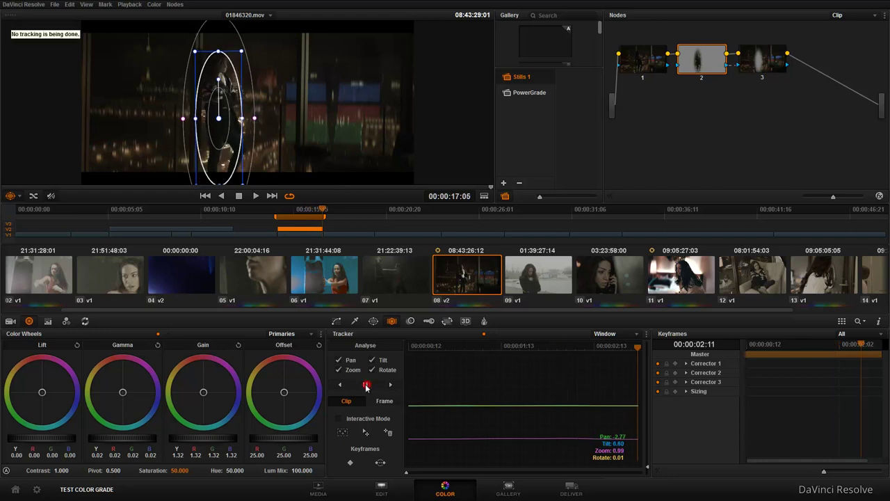
left_click(14, 197)
left_click(21, 209)
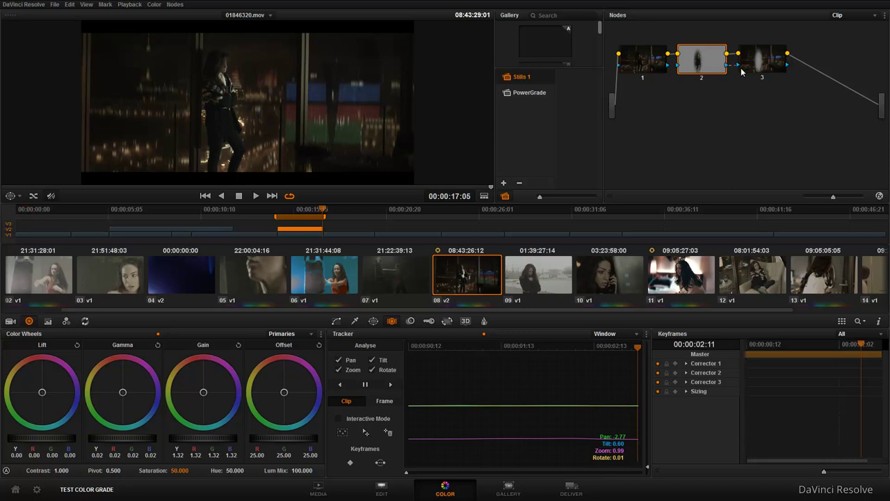
Add serial node 4 after node 3 with the Osiris Vision 4 - Rec.709 3D LUT.
left_click(778, 62)
key("alt+s")
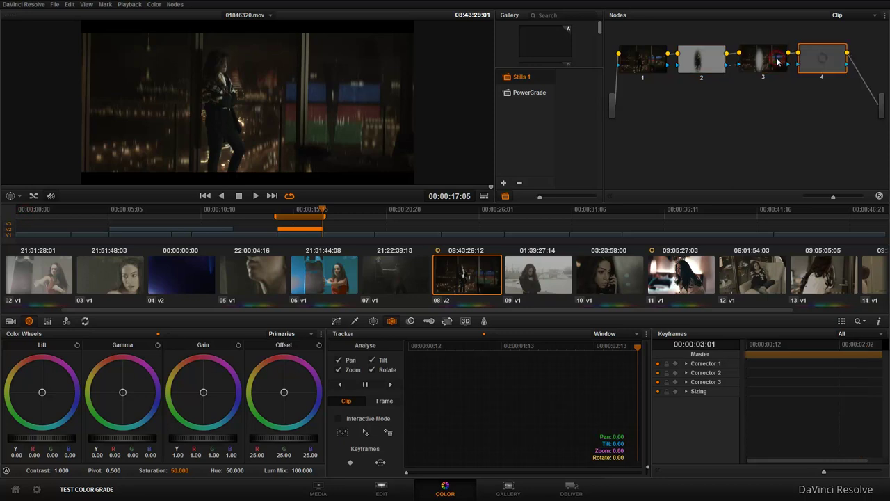
right_click(828, 64)
mouse_move(846, 132)
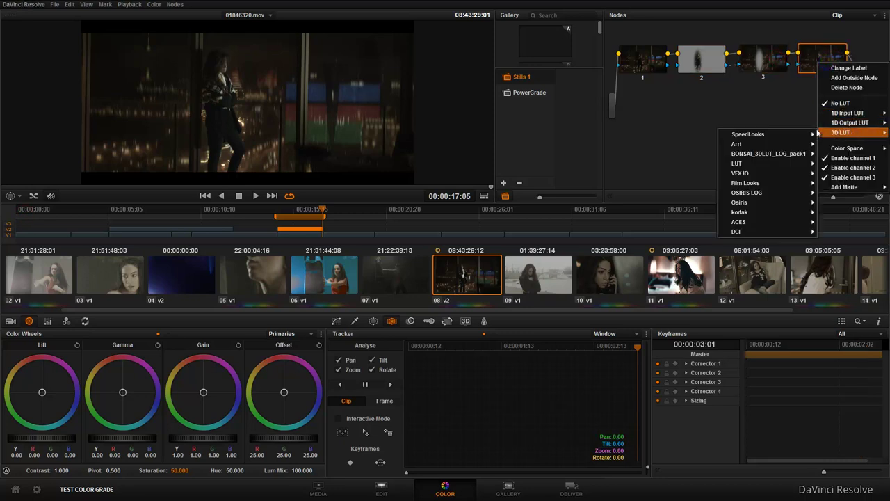
mouse_move(765, 202)
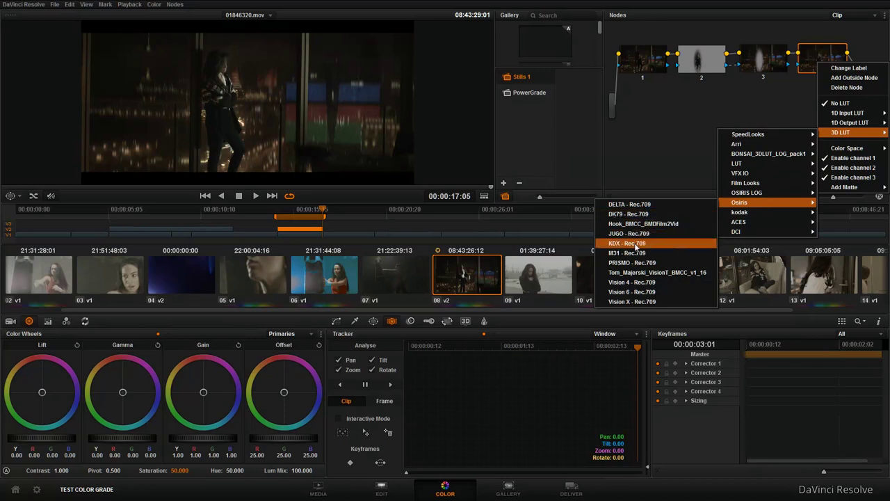
left_click(637, 282)
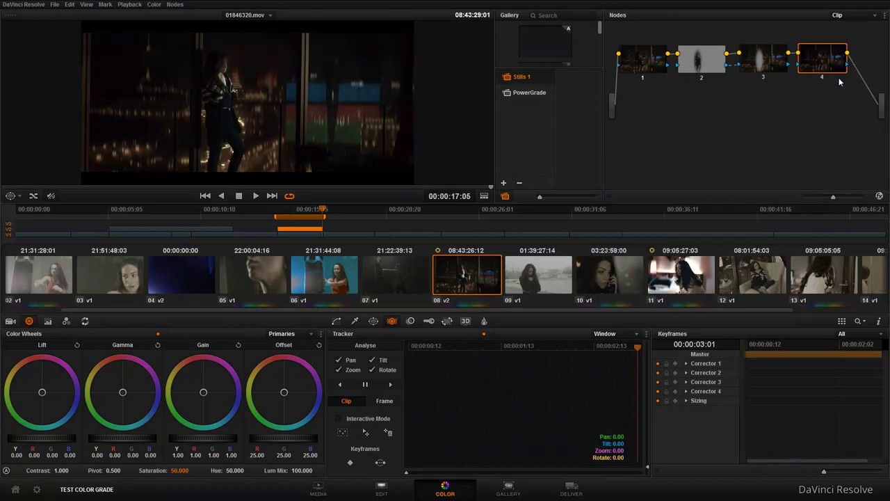
Brighten node 4 with the master wheels to Gamma 0.02 and Gain 1.50.
left_click_drag(176, 439, 235, 440)
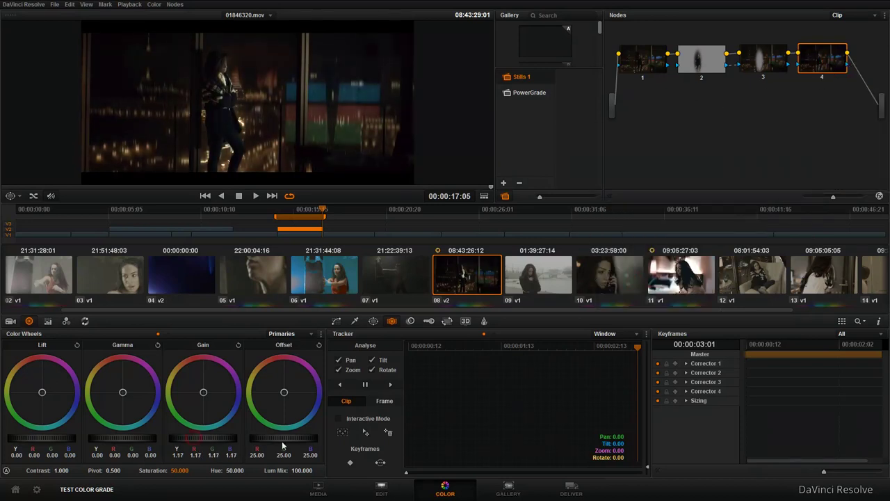
left_click_drag(105, 442, 133, 443)
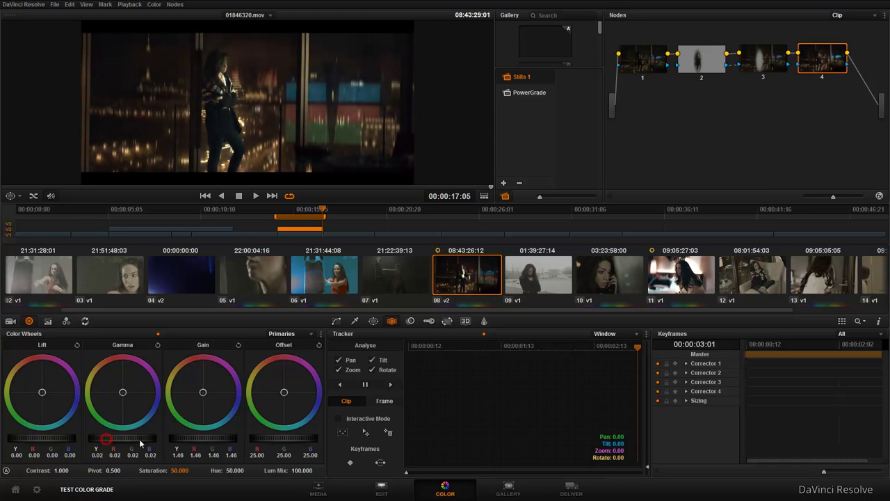
left_click_drag(45, 441, 37, 443)
left_click_drag(195, 441, 215, 442)
left_click_drag(304, 213, 290, 218)
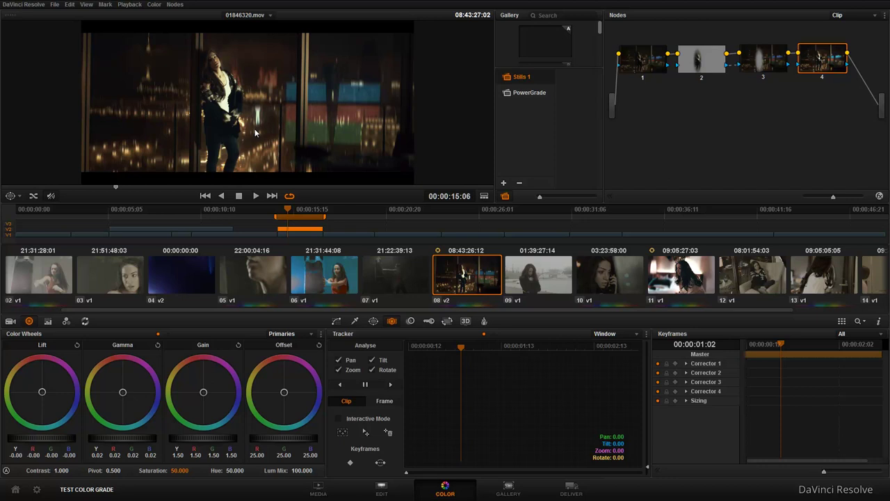
Play the clip in the enlarged viewer to review the grade.
key("alt+f")
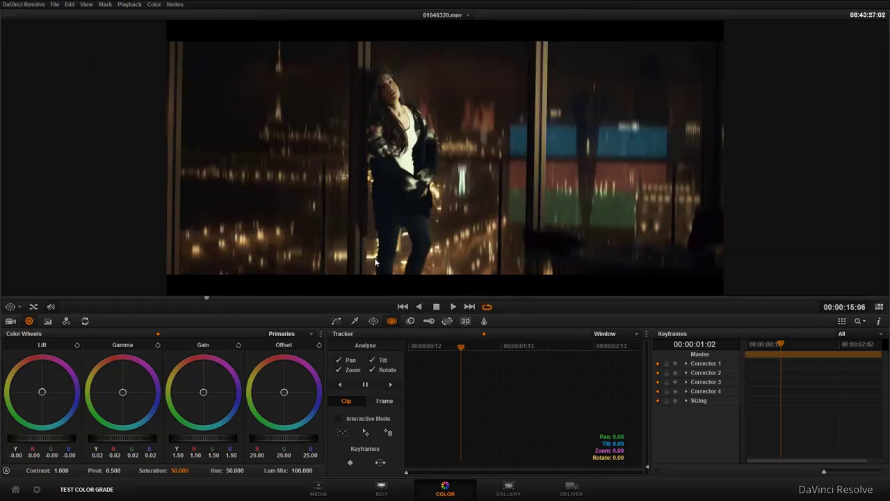
left_click(453, 307)
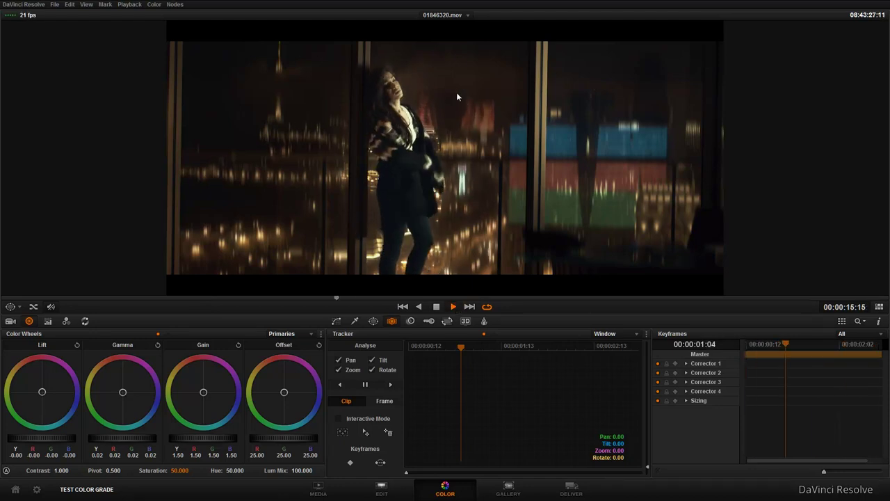
key("space")
Set Spatial NR luma and chroma thresholds to 0.8 and review playback full screen.
left_click(86, 321)
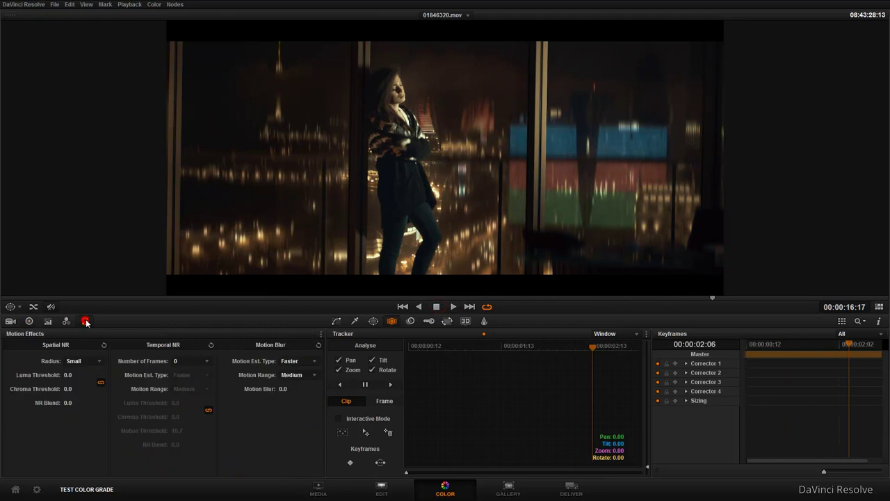
left_click_drag(68, 376, 76, 376)
key("space")
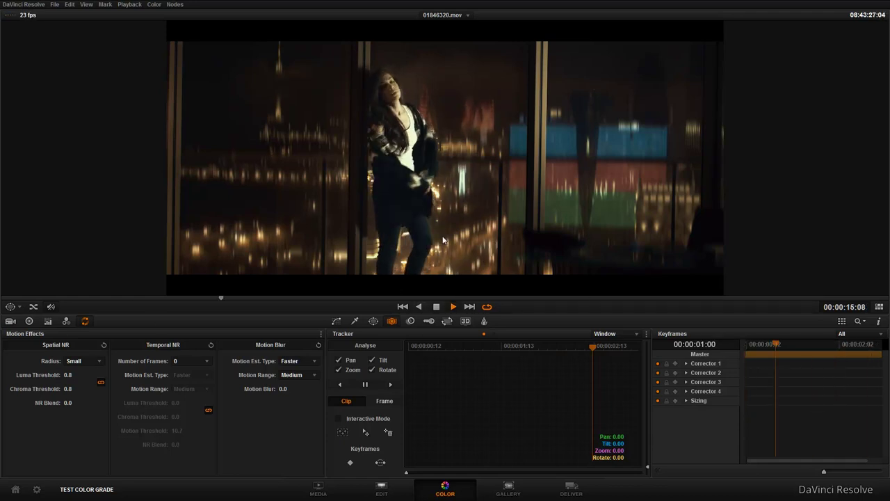
key("space")
key("ctrl+f")
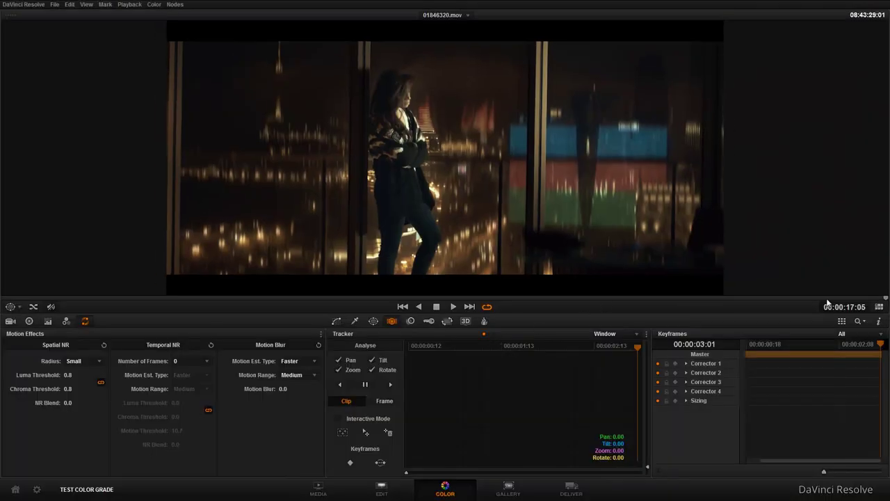
left_click(881, 307)
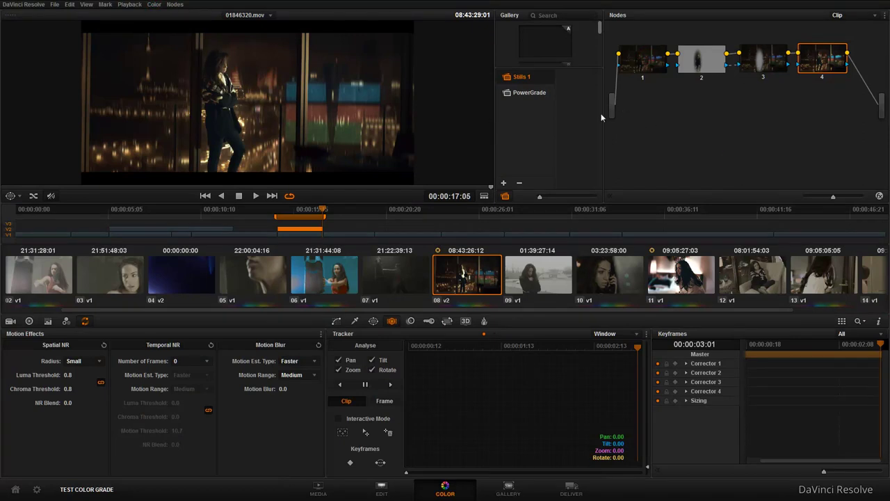
Toggle the whole grade off and on to compare graded and ungraded clip 08.
key("alt+d")
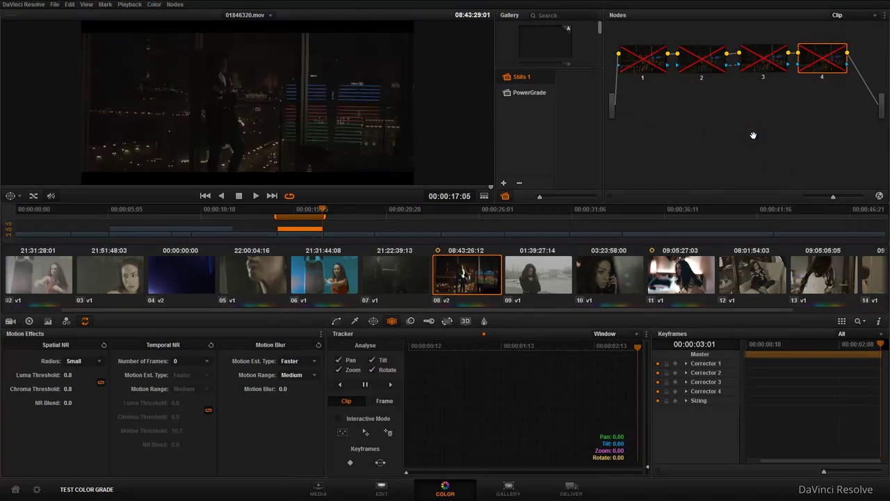
scroll(310, 98, "down", 2)
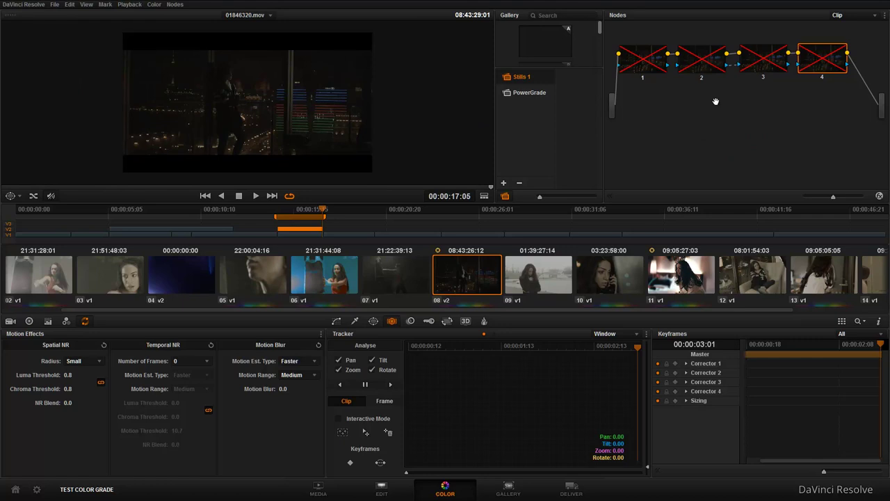
key("alt+d")
key("alt+d")
scroll(324, 113, "up", 2)
key("alt+d")
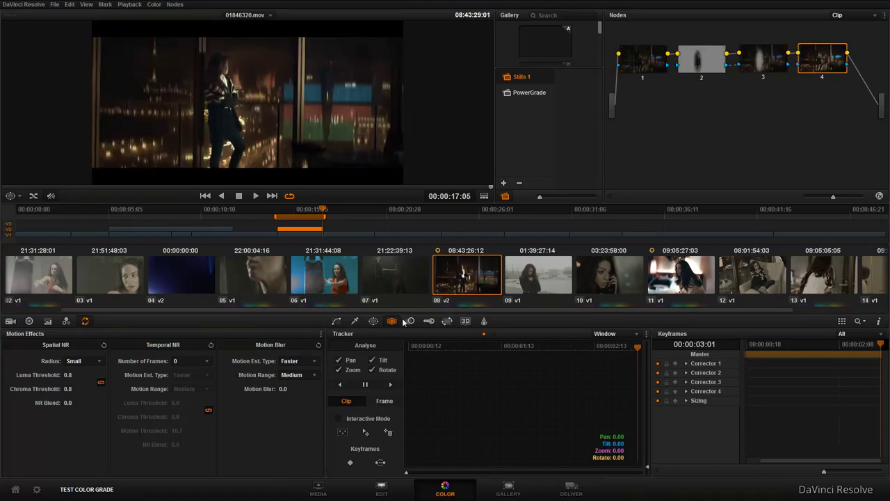
Reduce node 3's background blur radius to 0.84 on all three channels.
left_click(767, 63)
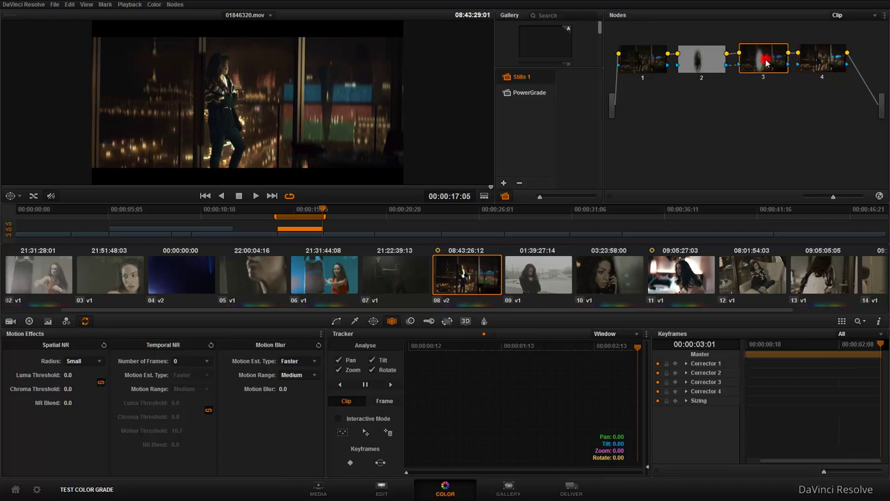
left_click(410, 321)
mouse_move(411, 364)
left_mouse_down()
mouse_move(414, 386)
mouse_move(417, 375)
left_mouse_up()
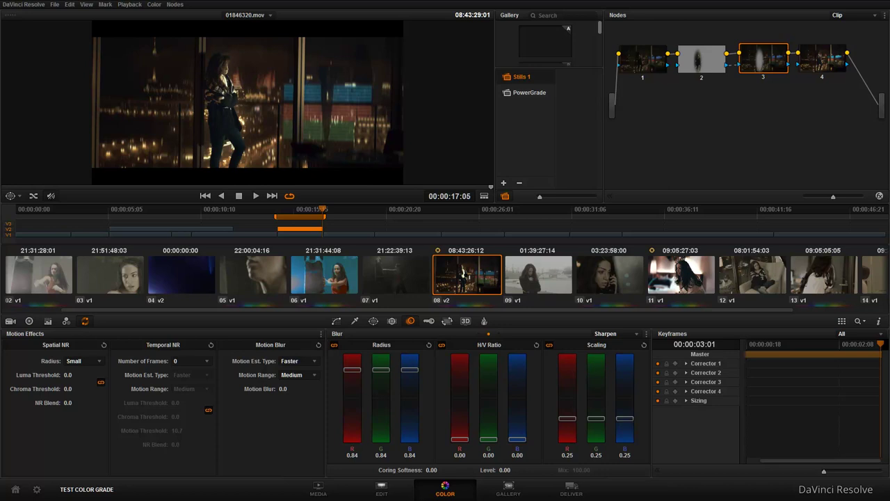
Switch to foggy clip 09 and add serial node 2 after node 1.
left_click(546, 281)
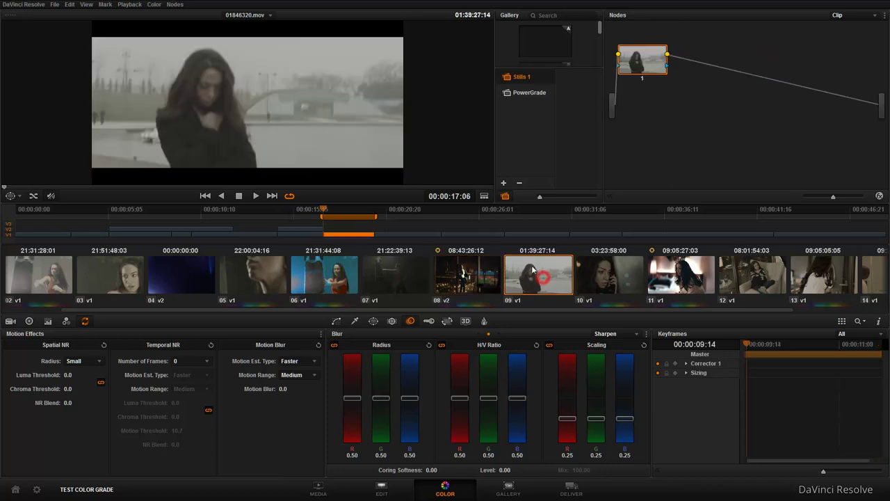
left_click_drag(339, 217, 347, 218)
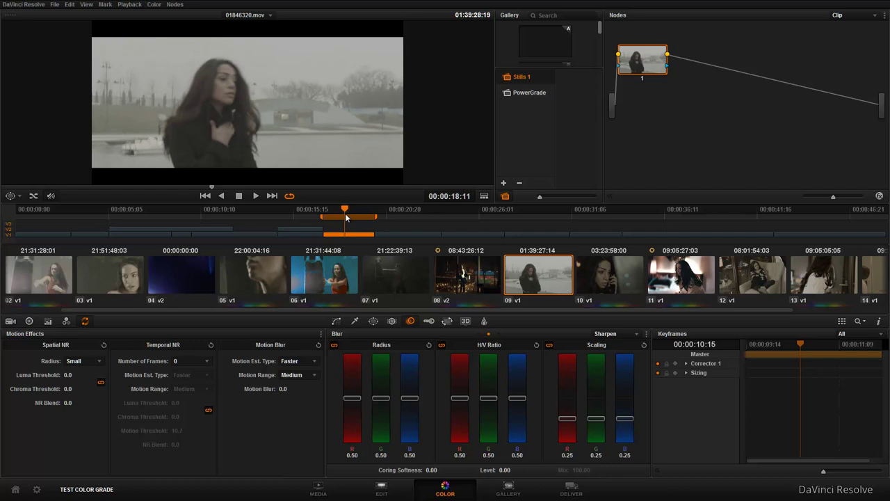
left_click(654, 64)
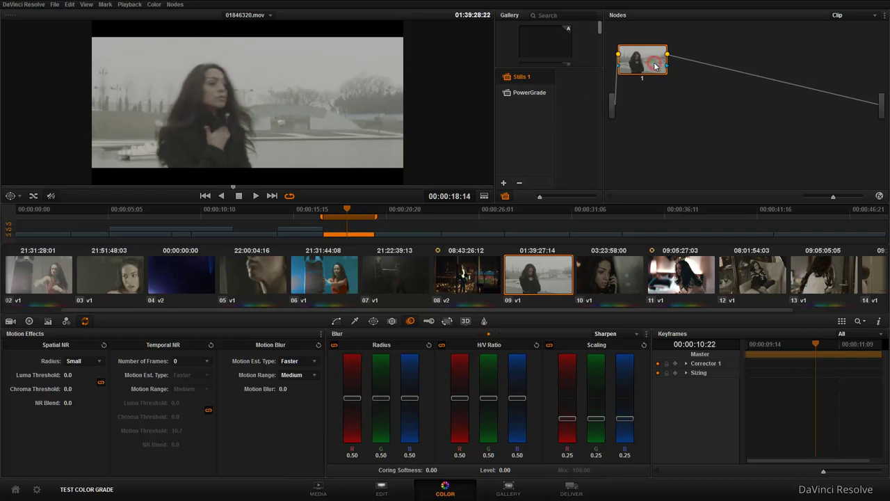
key("alt+s")
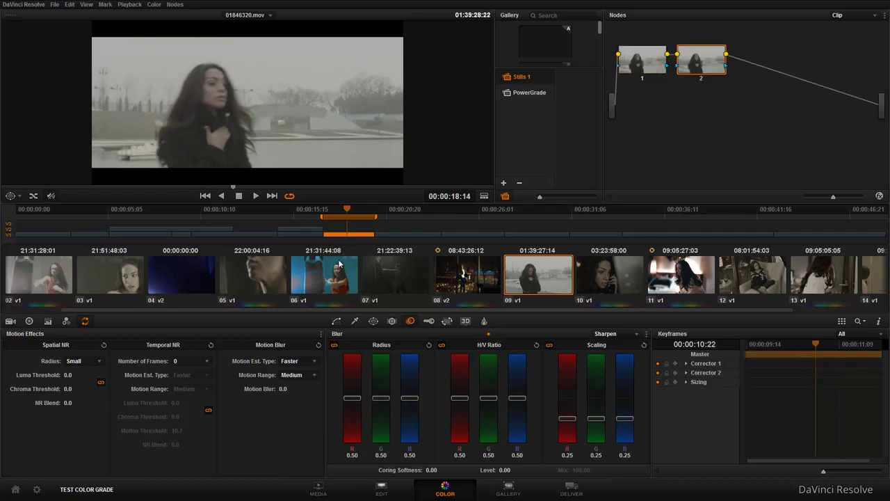
left_click_drag(351, 214, 355, 214)
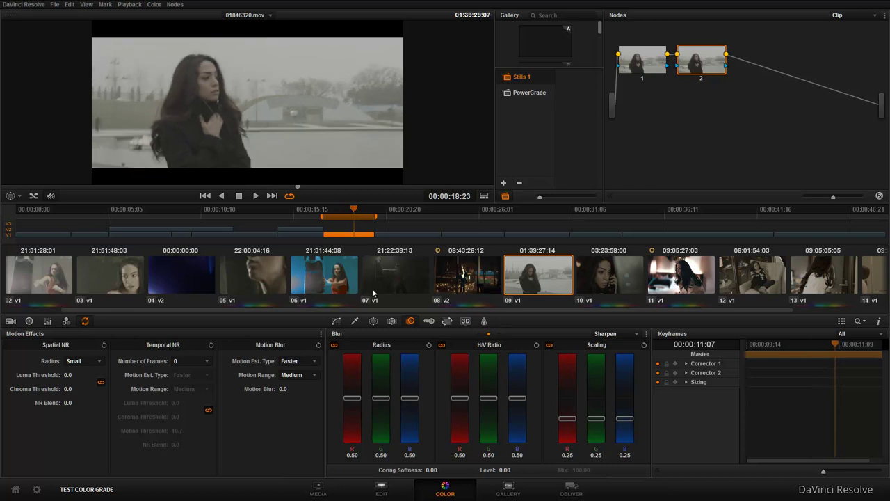
left_click(374, 321)
Place a circular window on the woman's face in node 2 and track it forward from clip start.
left_click(337, 377)
mouse_move(240, 149)
left_mouse_down()
mouse_move(204, 149)
mouse_move(204, 173)
left_mouse_up()
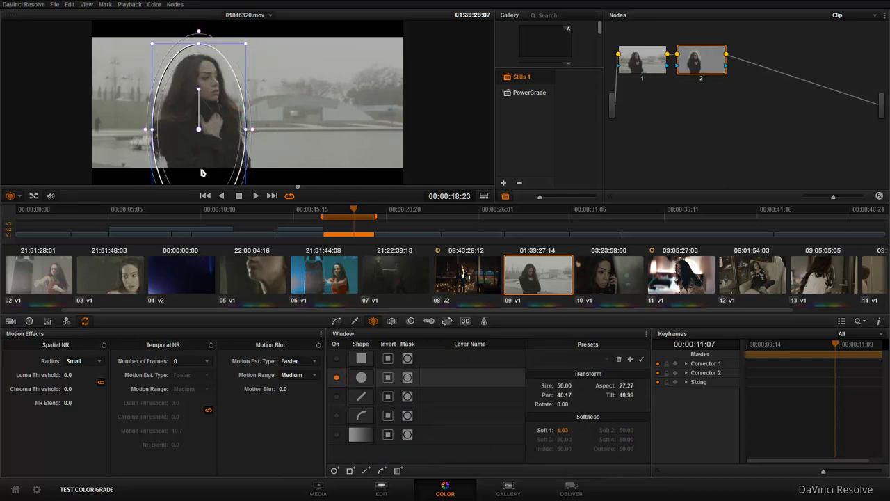
left_click(394, 322)
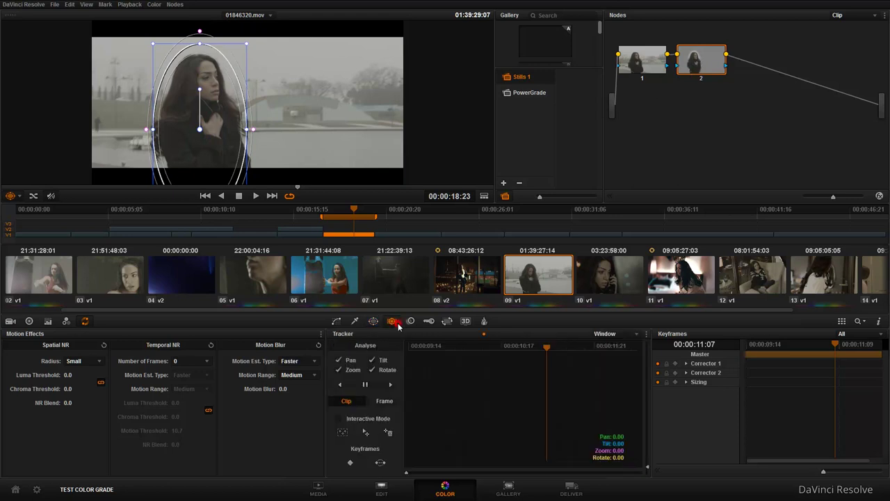
left_click(412, 346)
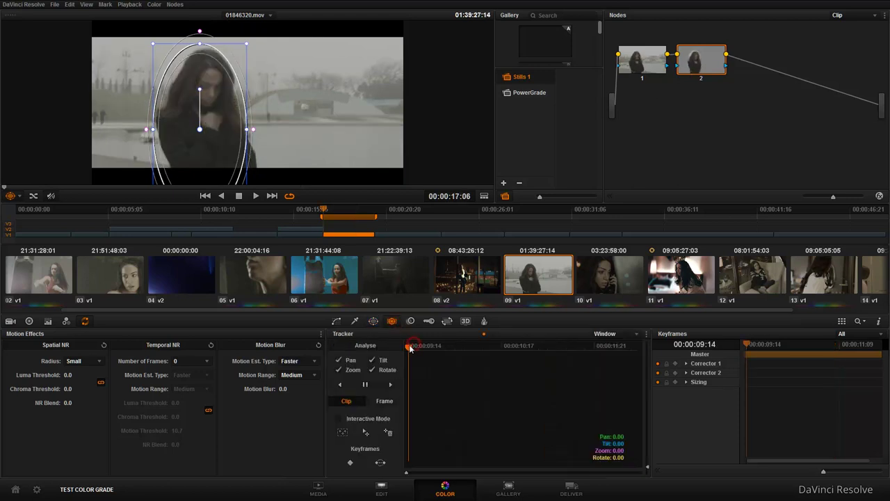
left_click_drag(224, 155, 228, 155)
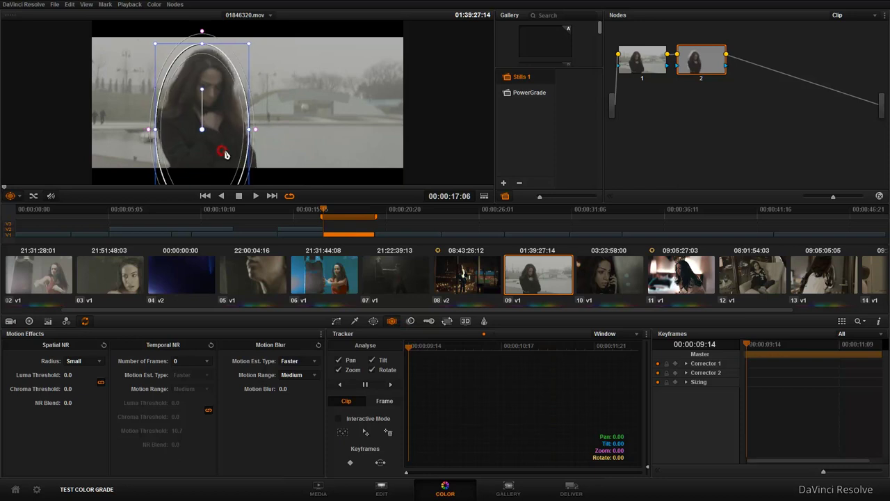
left_click(391, 385)
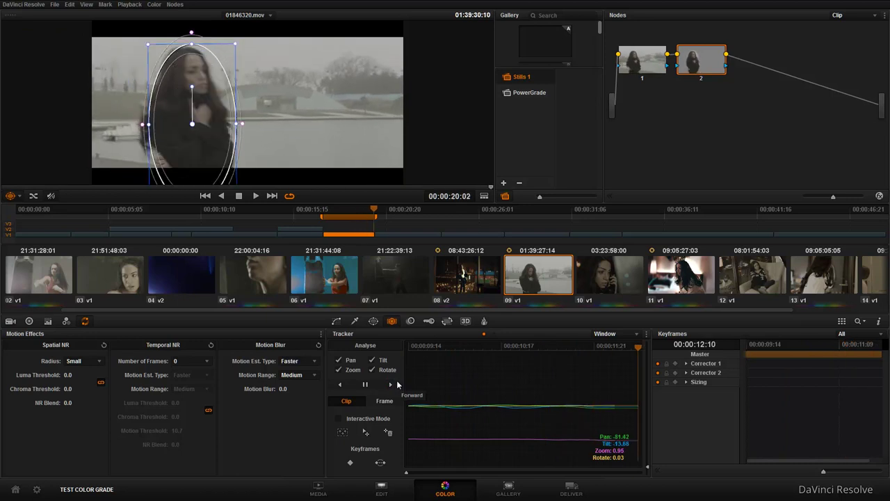
Add an outside node that blurs the background at radius 1.02 with H/V ratio 0.00.
right_click(713, 59)
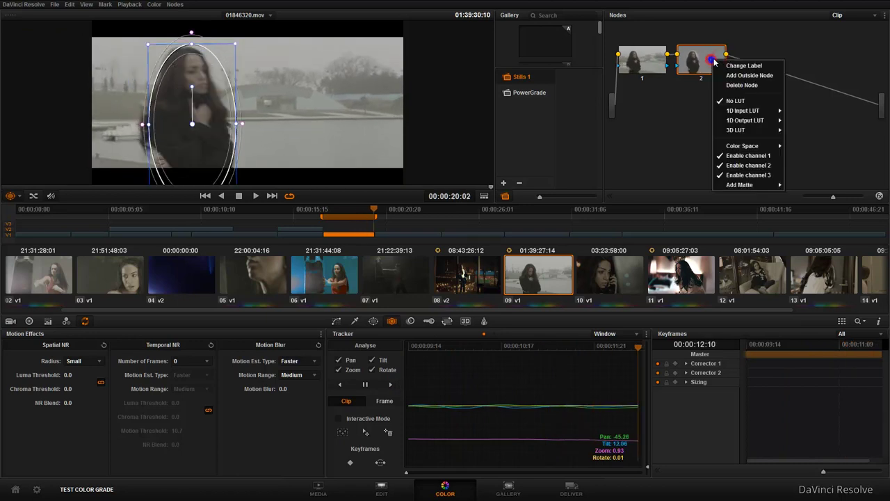
left_click(771, 77)
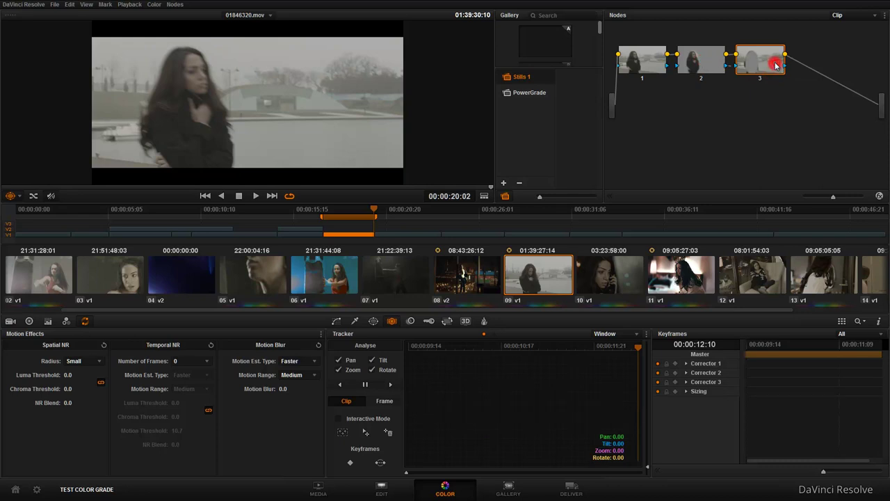
left_click(412, 323)
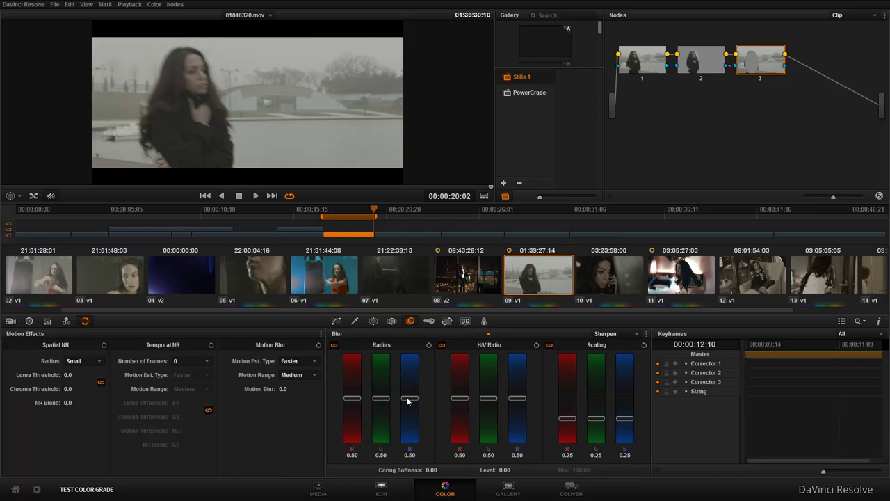
left_click_drag(410, 402, 404, 358)
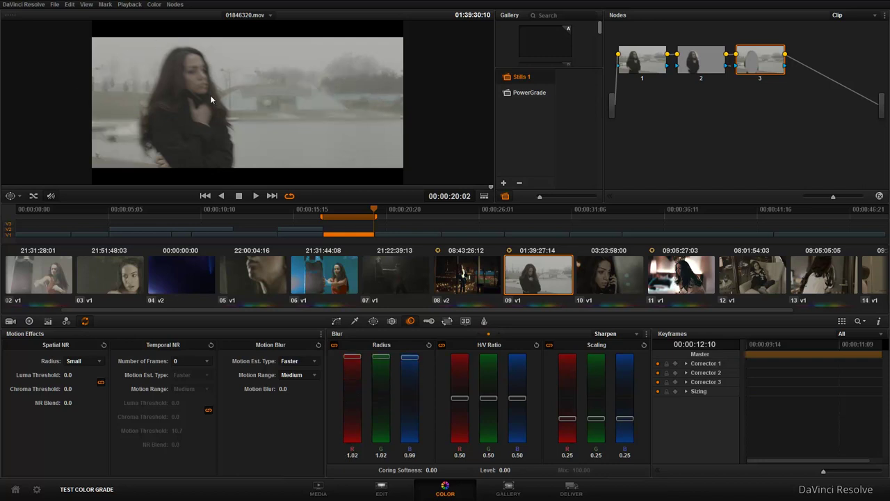
left_click_drag(457, 398, 450, 479)
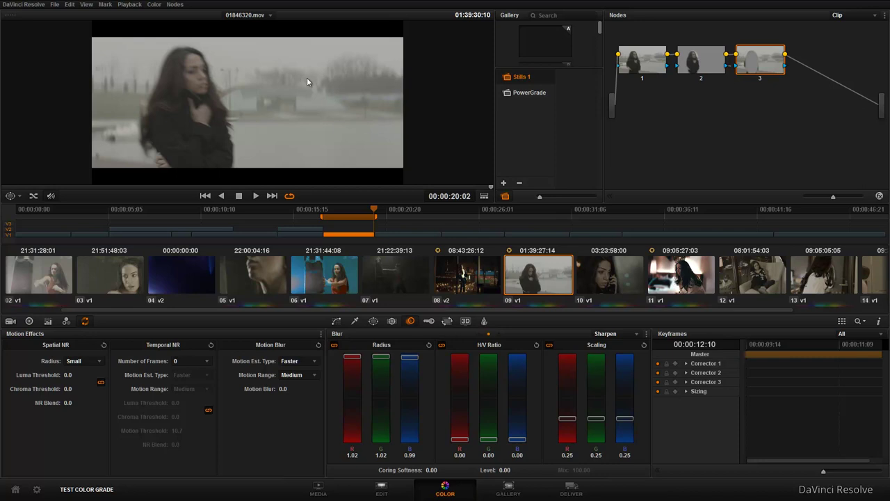
Step back to frame 17:23 and select node 2 to adjust its window.
left_click(338, 215)
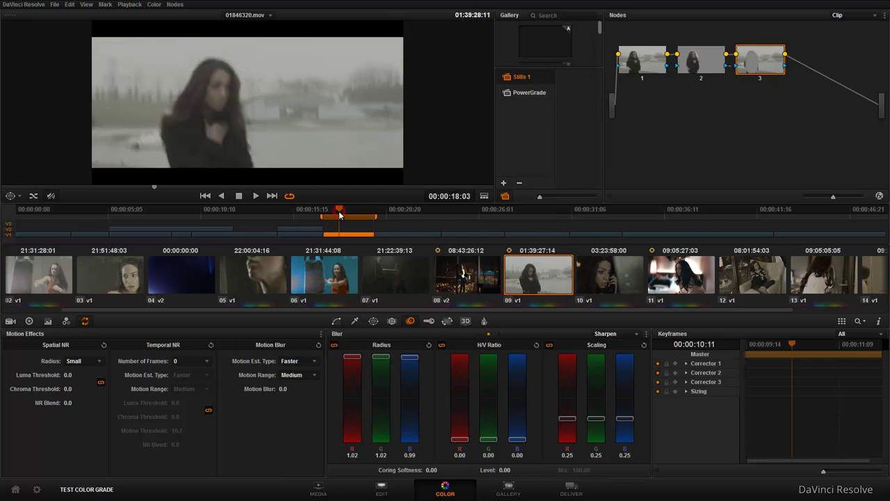
left_click_drag(339, 215, 337, 215)
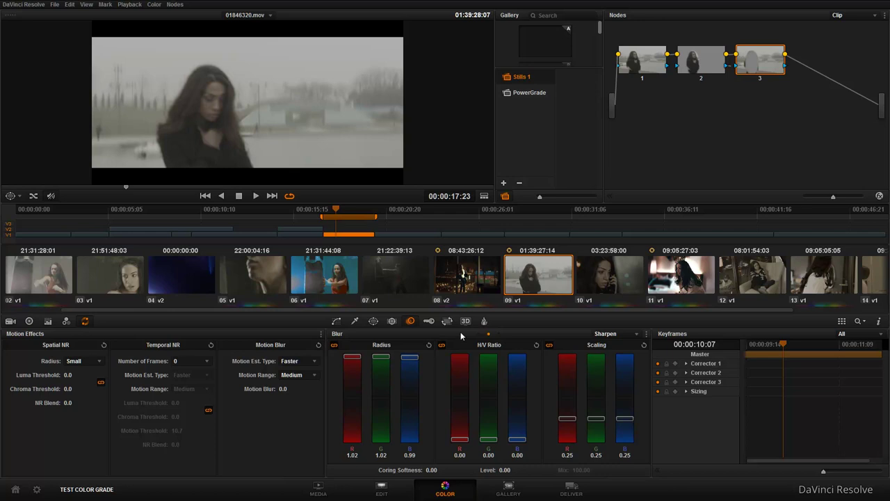
left_click(704, 63)
left_click(17, 197)
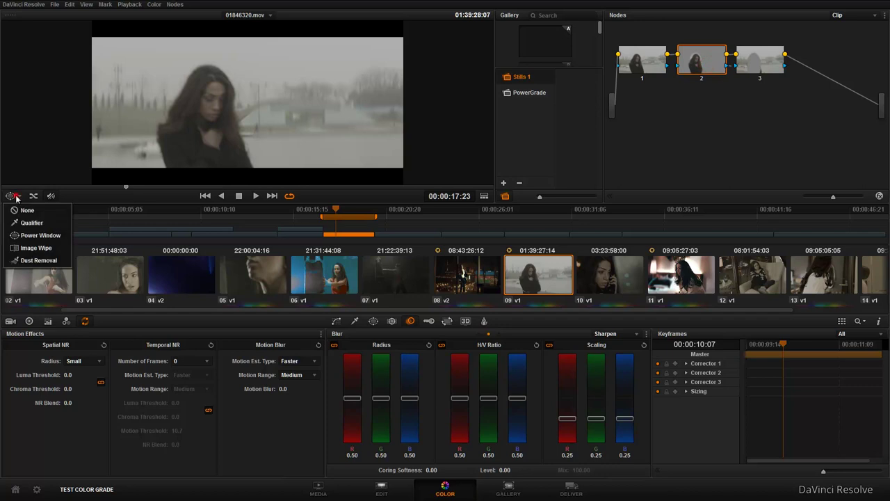
Show the window outline, widen the oval's soft edge and move it up over the woman's head.
left_click(35, 238)
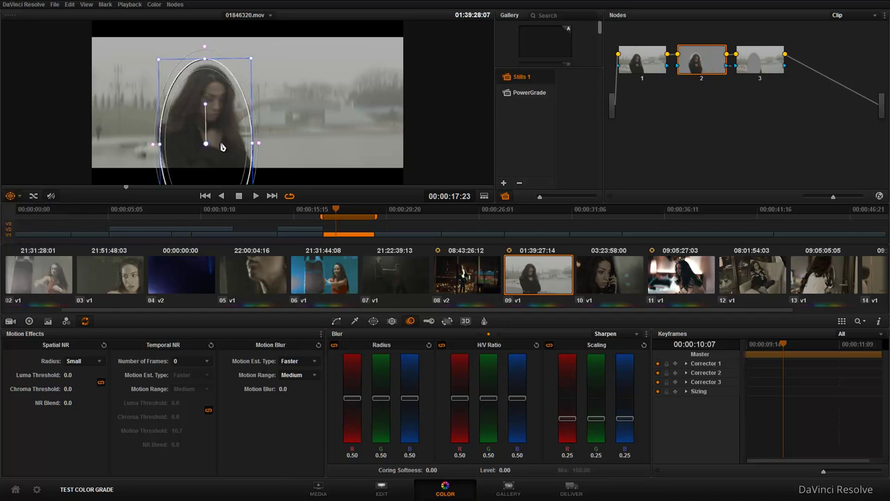
left_click_drag(265, 146, 272, 148)
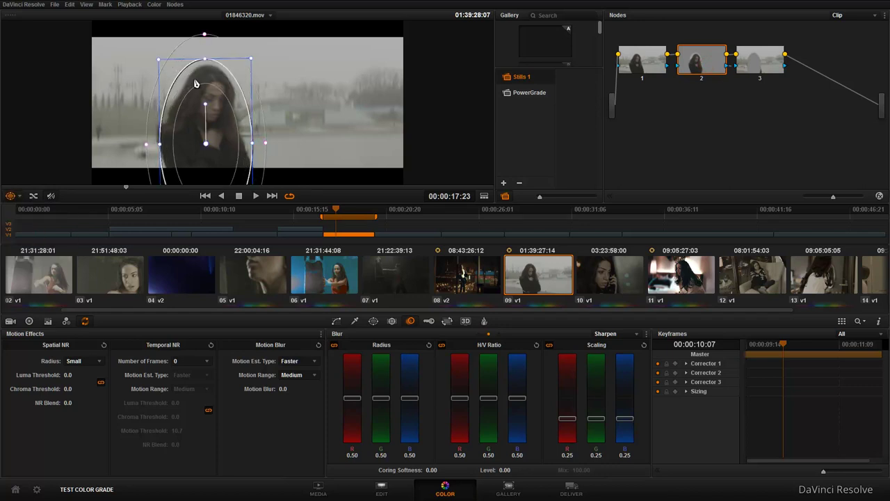
left_click_drag(202, 62, 206, 71)
left_click_drag(206, 144, 210, 132)
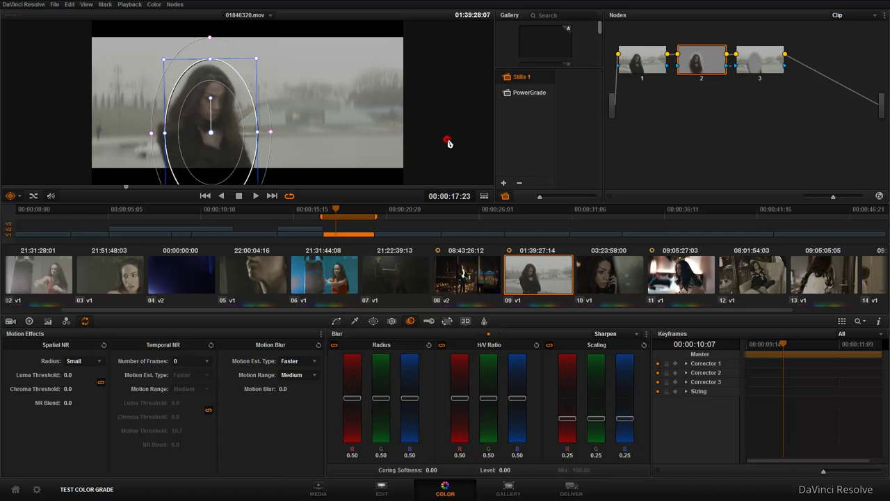
Play the clip to check the tracked window, then hide the window outline.
left_click(671, 152)
key("space")
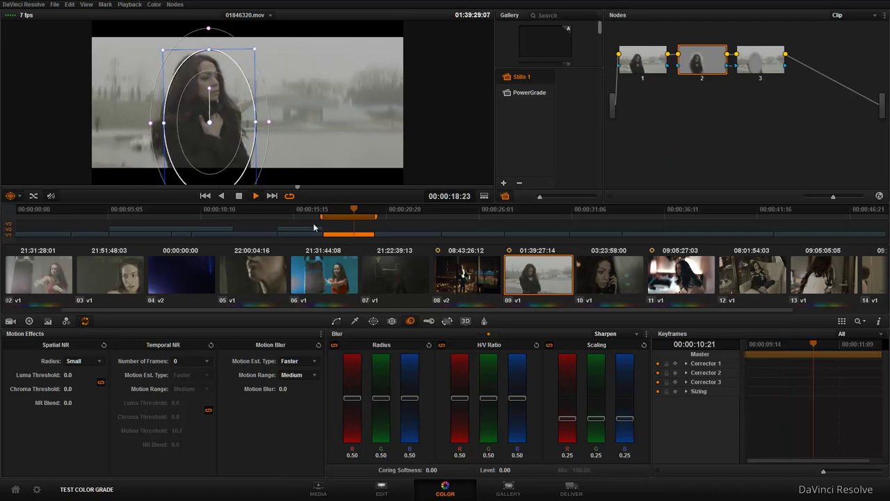
key("space")
left_click(15, 197)
left_click(25, 208)
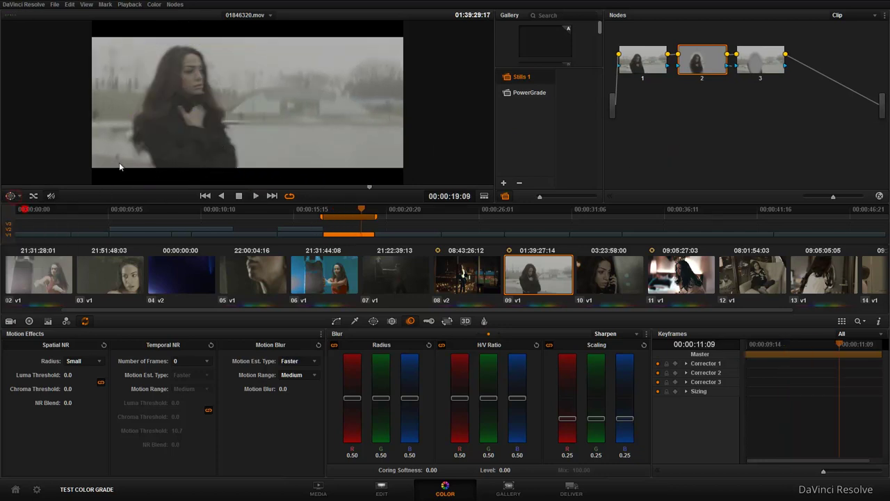
Play the clip and bypass the grade with Shift+D to compare before and after.
key("space")
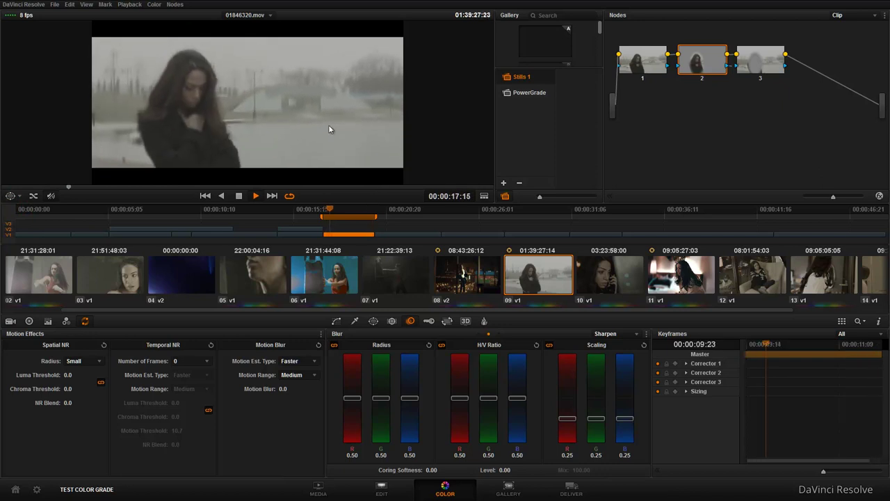
key("space")
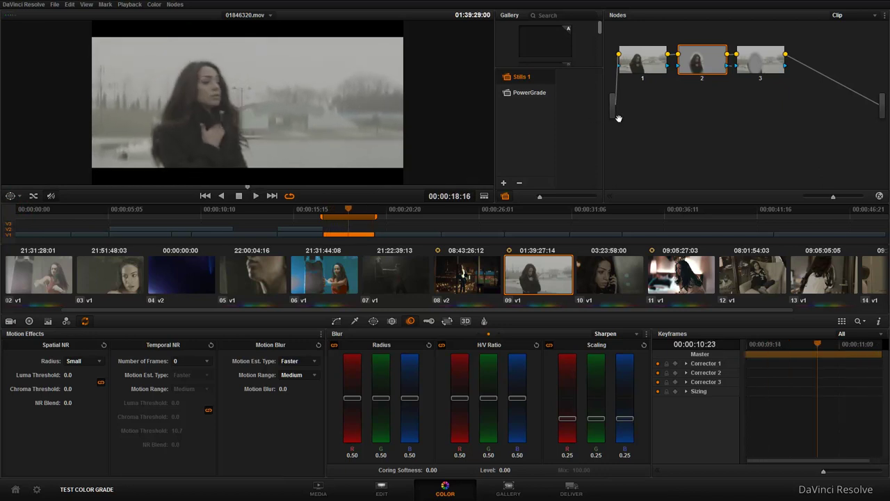
key("shift+d")
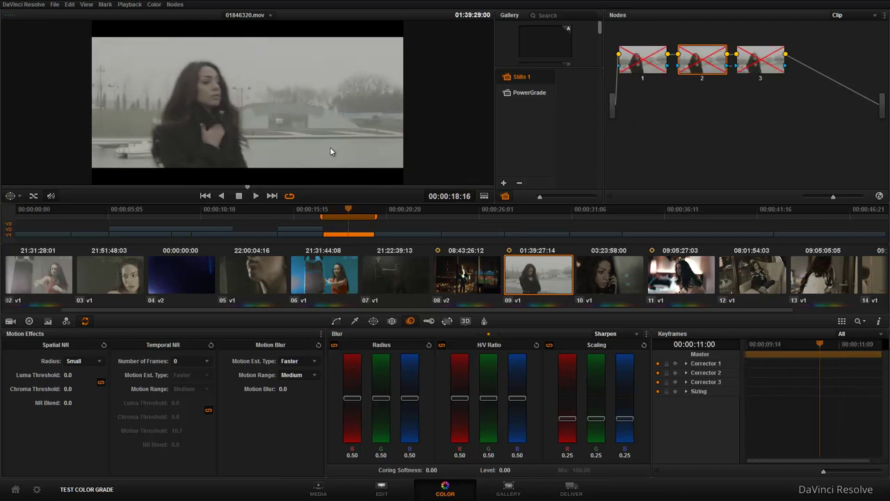
key("shift+d")
key("space")
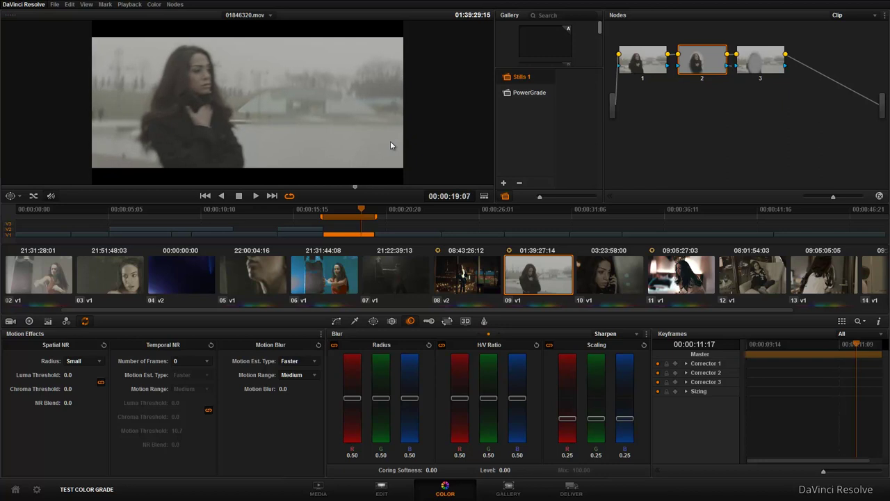
key("Right")
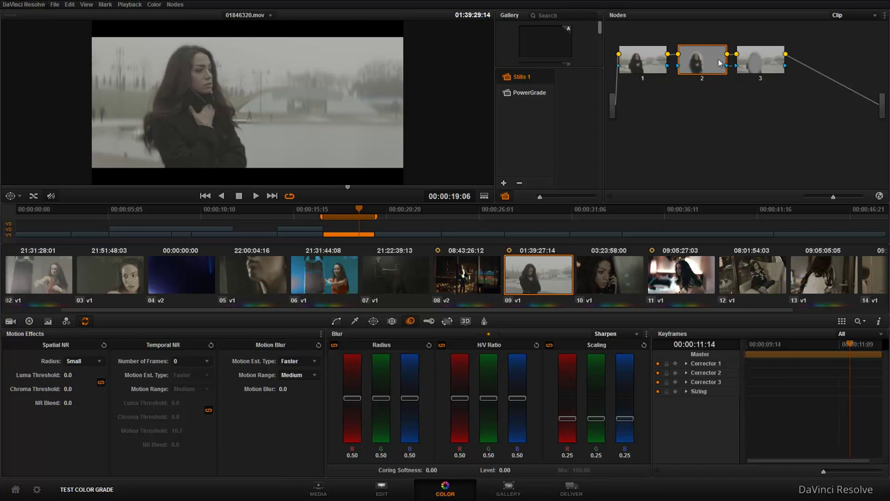
Add node 4 after the blur node and apply an OSIRIS LOG film-look 3D LUT.
left_click(771, 64)
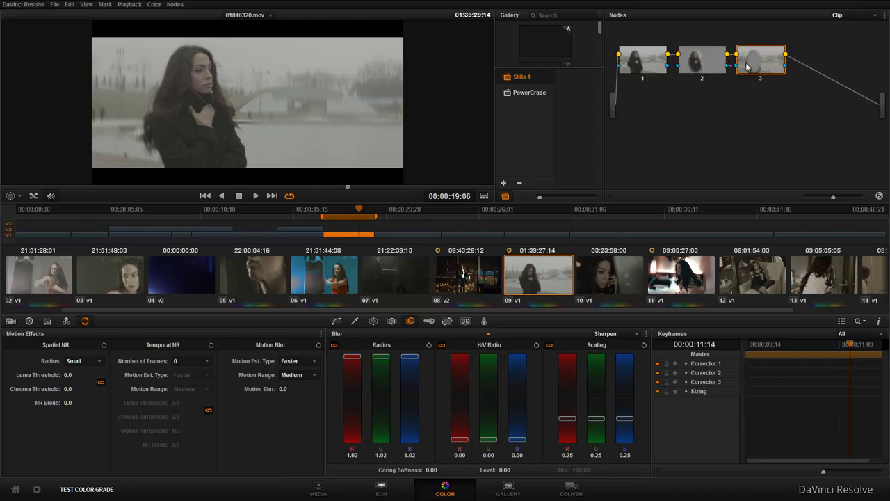
key("alt+s")
right_click(821, 61)
mouse_move(834, 133)
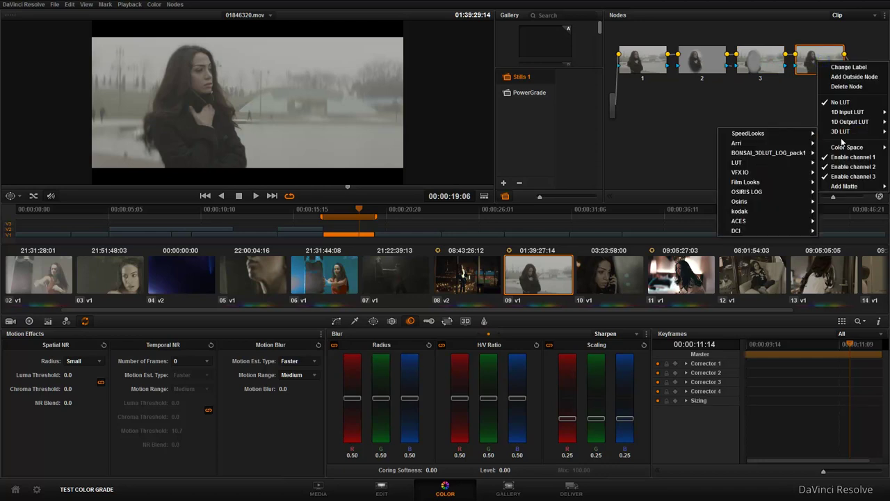
mouse_move(737, 162)
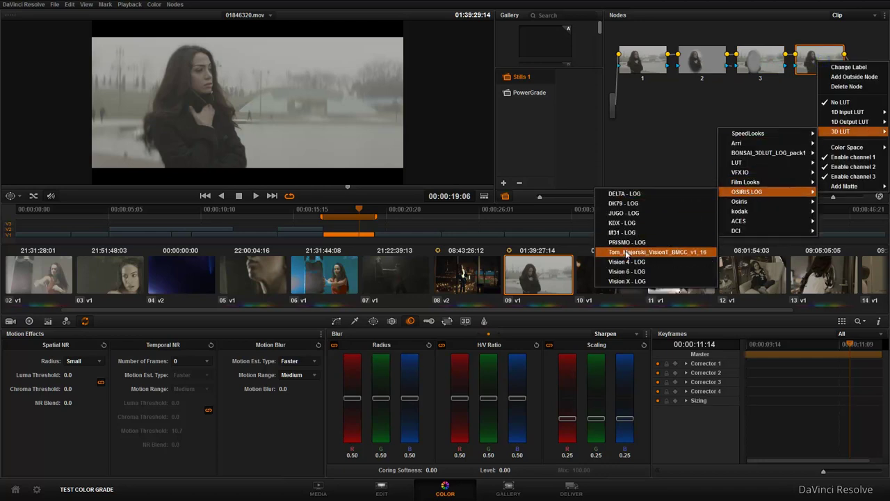
left_click(630, 255)
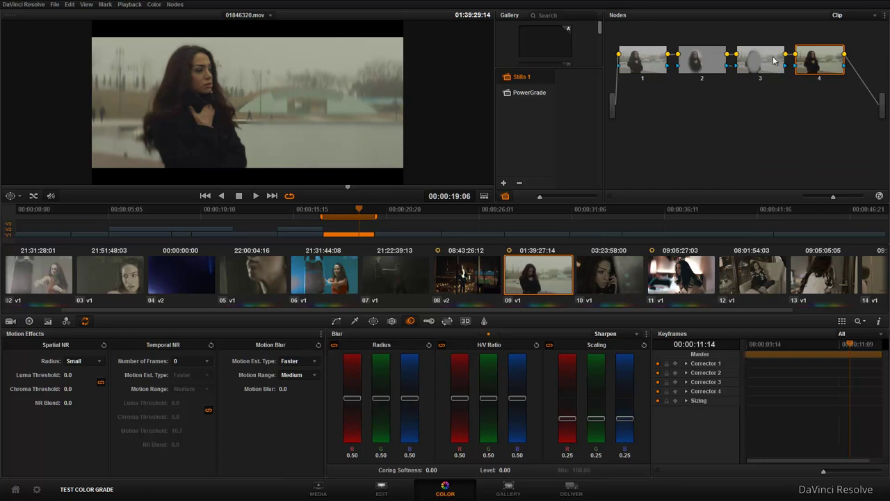
left_click(710, 66)
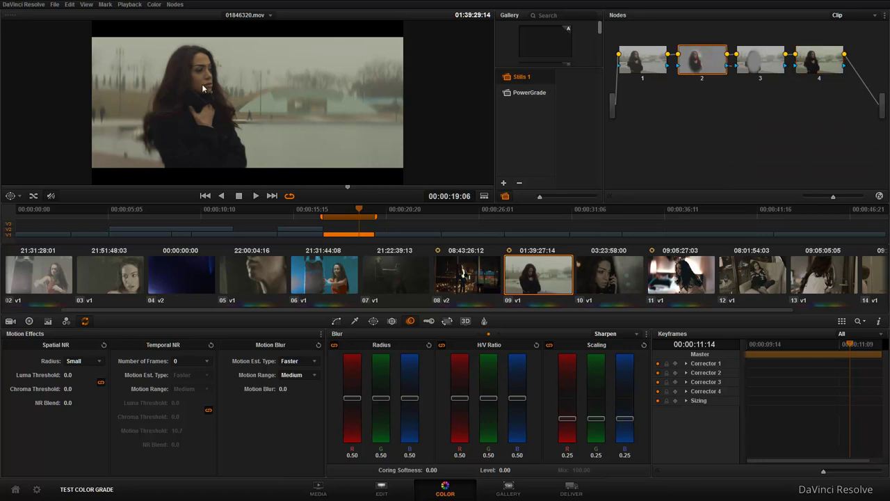
Raise node 2's master gain to 1.12, nudge gamma up and lower lift slightly.
left_click(11, 195)
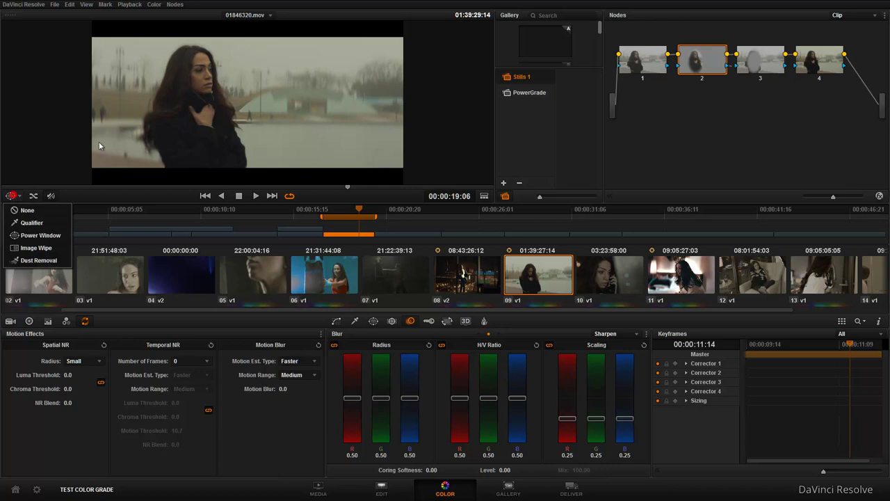
left_click(35, 235)
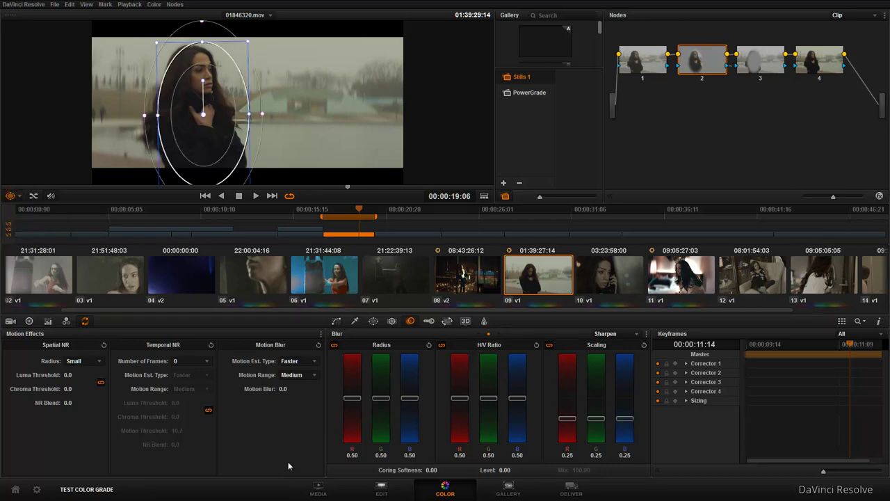
left_click(11, 195)
left_click(25, 210)
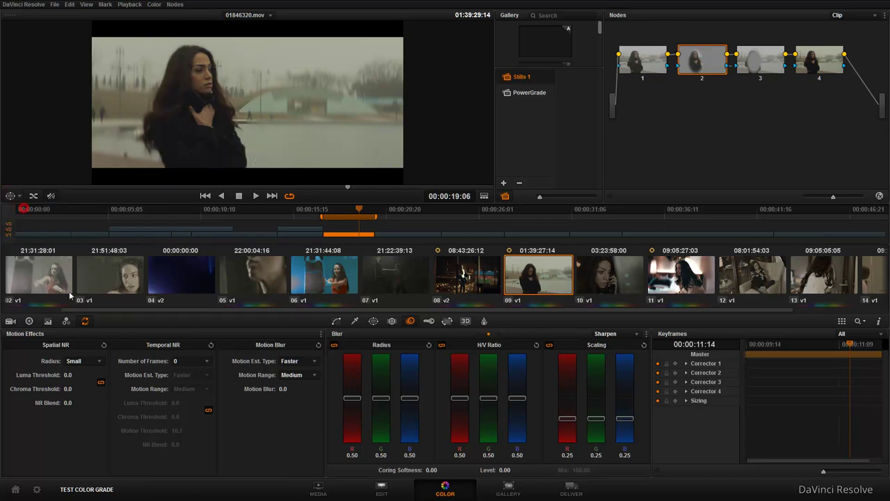
left_click(28, 322)
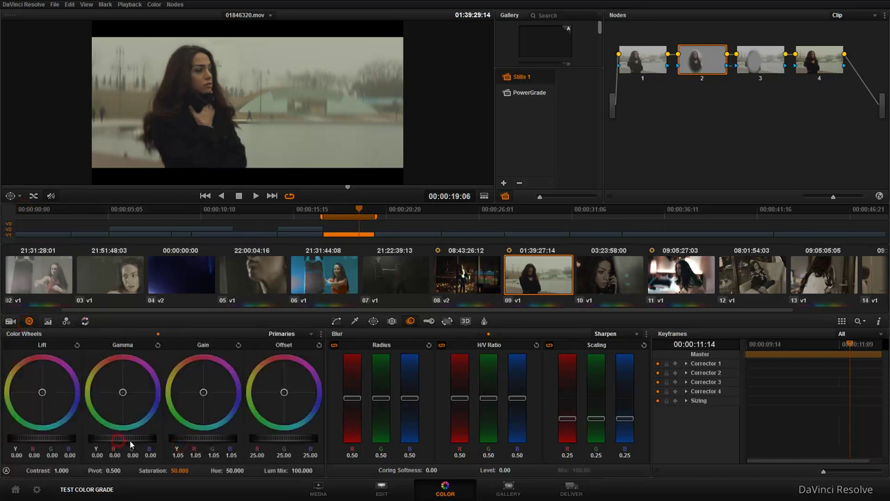
left_click_drag(184, 439, 220, 446)
left_click_drag(126, 440, 135, 445)
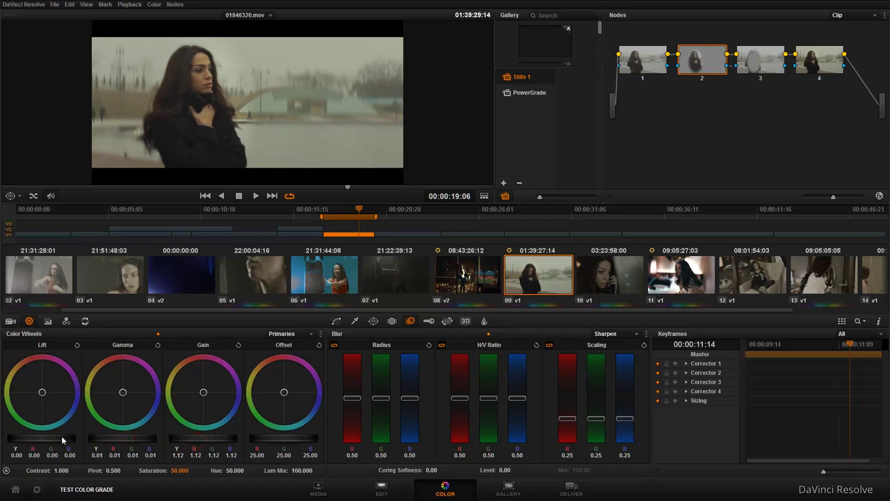
left_click_drag(51, 440, 36, 440)
Try a blue gain tint on node 3, undo it, and raise node 3's saturation.
left_click(777, 61)
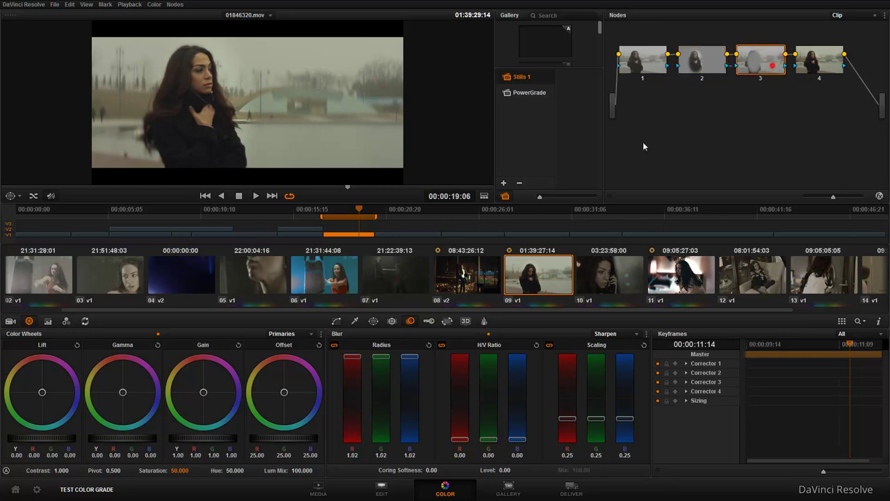
left_click_drag(204, 393, 209, 398)
key("ctrl+z")
left_click_drag(174, 471, 193, 471)
Set node 4's saturation to 73 and push its gain toward blue (R 0.96, G 1.01, B 1.06).
left_click(822, 59)
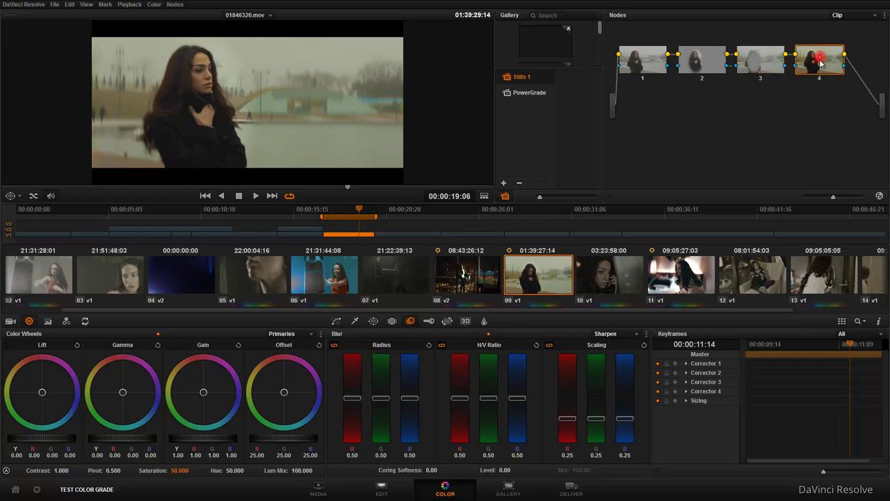
left_click_drag(173, 470, 174, 471)
left_click_drag(204, 394, 207, 397)
left_click_drag(214, 398, 214, 398)
Add points on the Luminance curve to brighten the midtones, removing a trial shadow point.
left_click(337, 321)
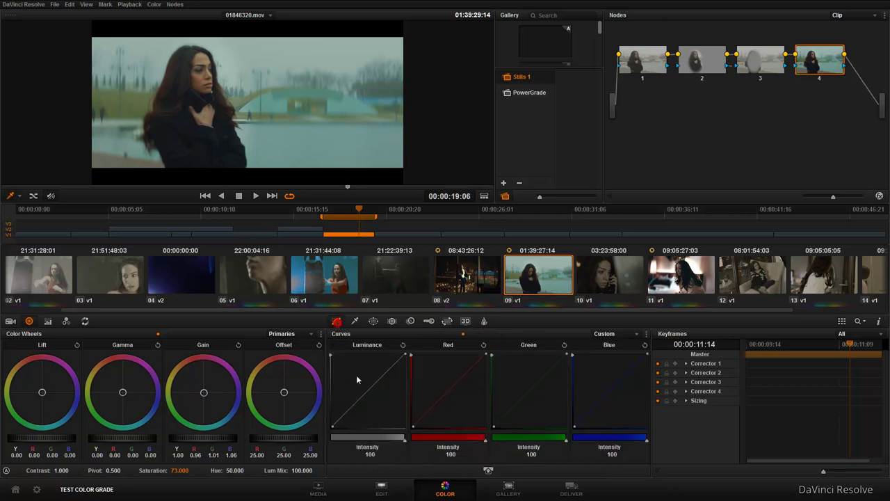
left_click(646, 335)
left_click(654, 355)
left_click_drag(388, 374, 385, 367)
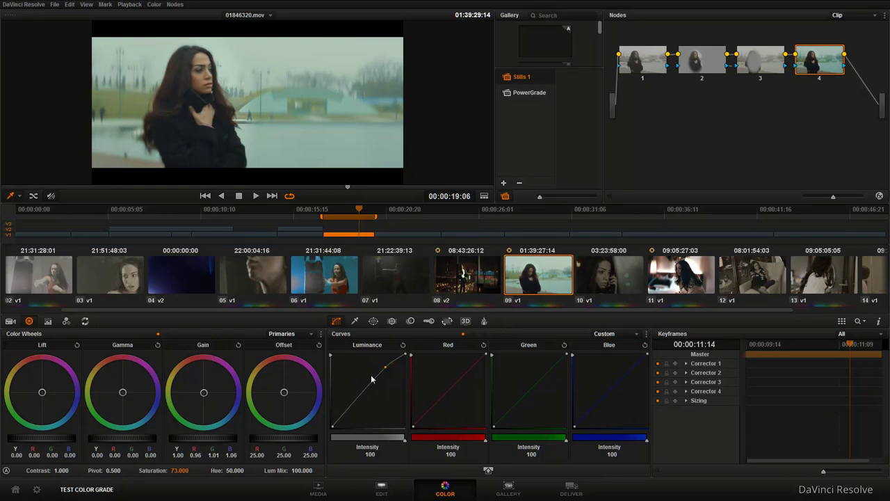
left_click_drag(346, 412, 348, 417)
right_click(346, 417)
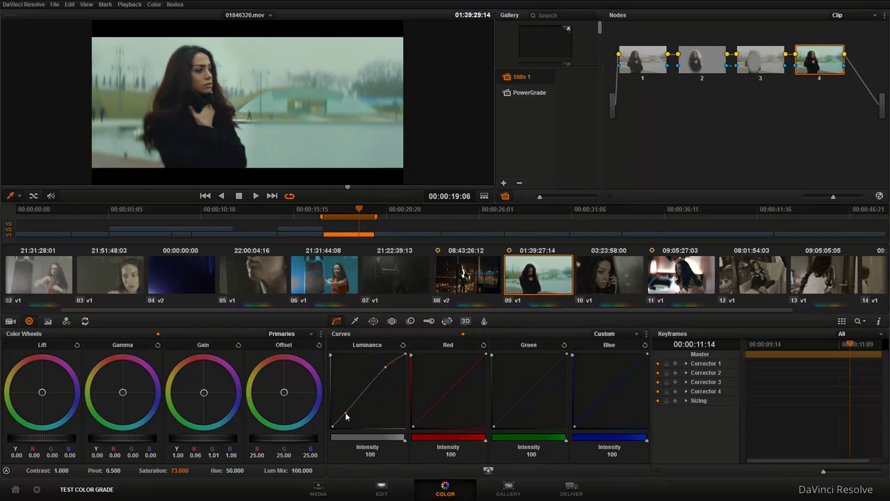
left_click_drag(385, 371, 382, 363)
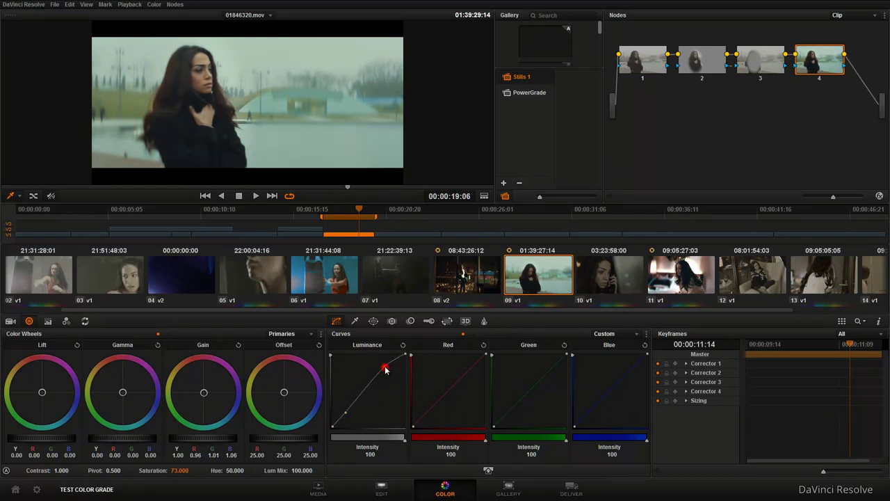
Refine the curve's shadow and midtone points, then play the clip in the enlarged viewer.
left_click(345, 418)
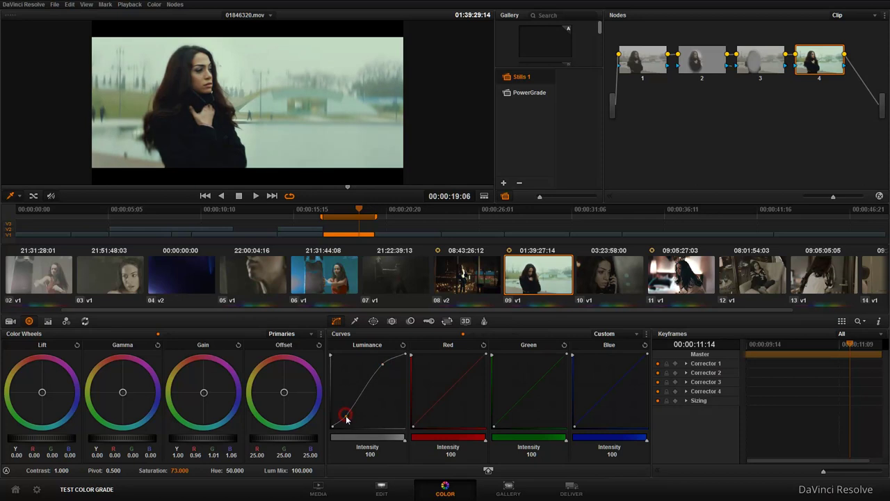
left_click(382, 374)
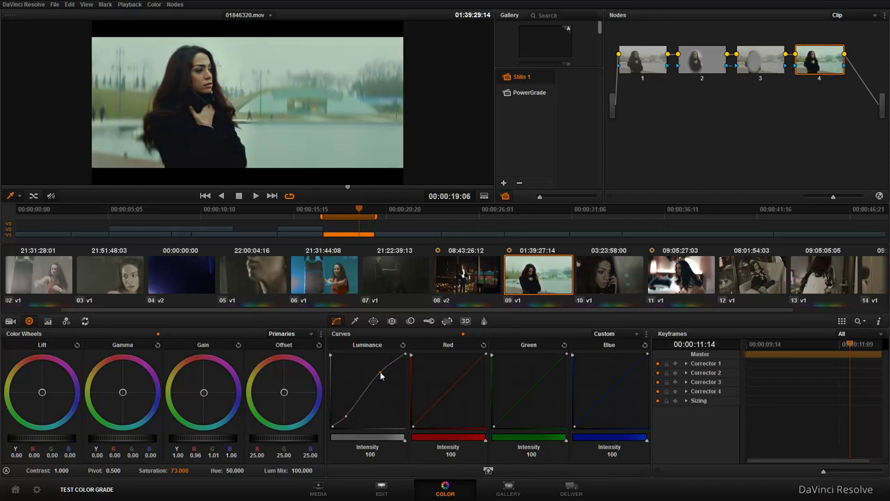
right_click(346, 417)
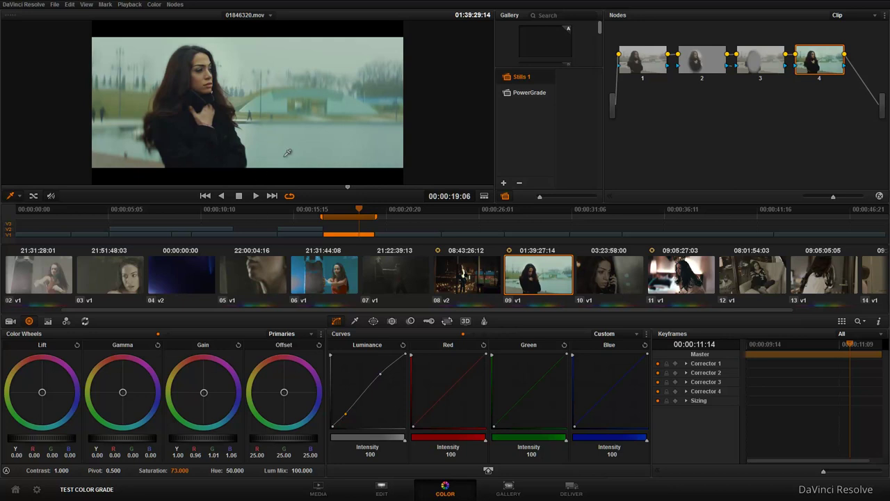
key("alt+f")
key("space")
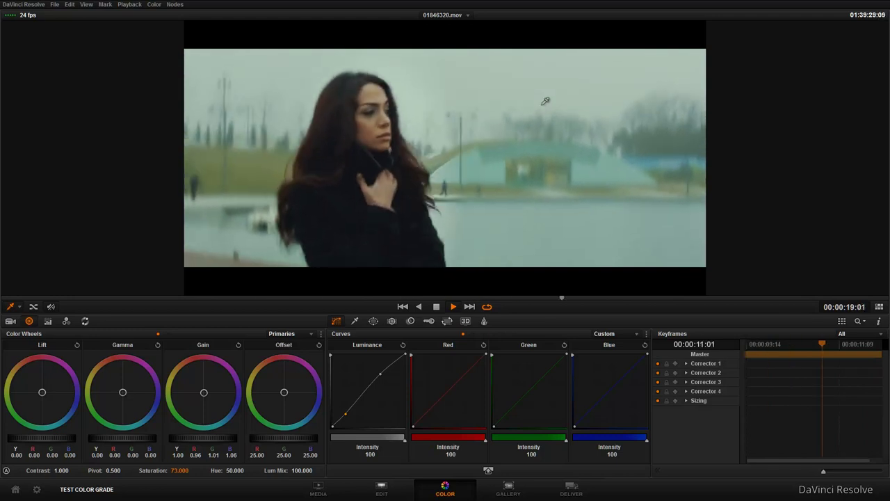
Leave the enlarged viewer, toggle the whole grade off and on with Alt+D, then play.
key("space")
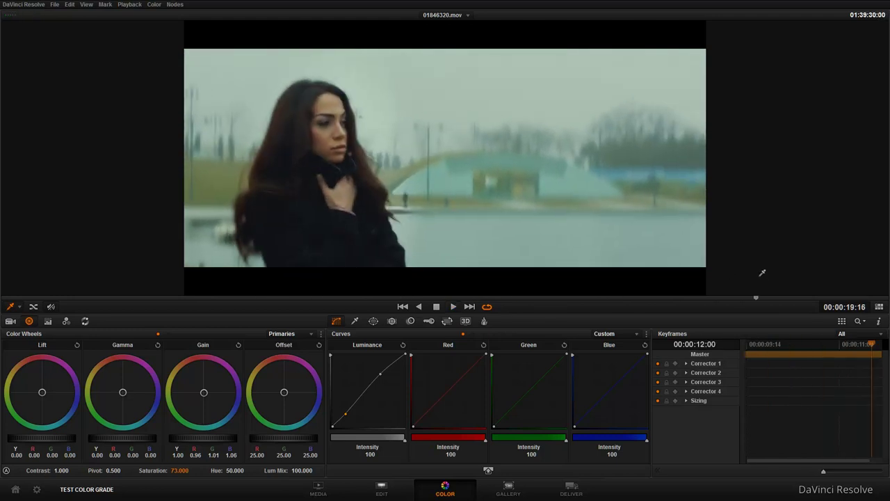
key("alt+f")
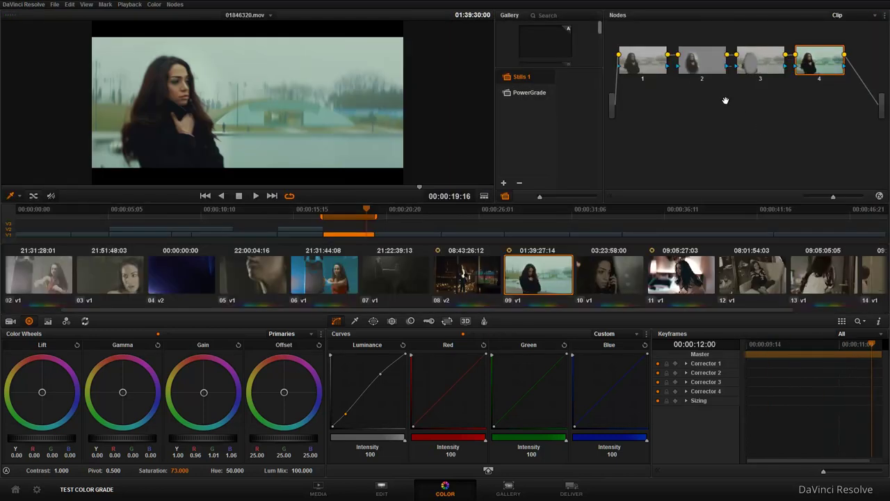
key("alt+d")
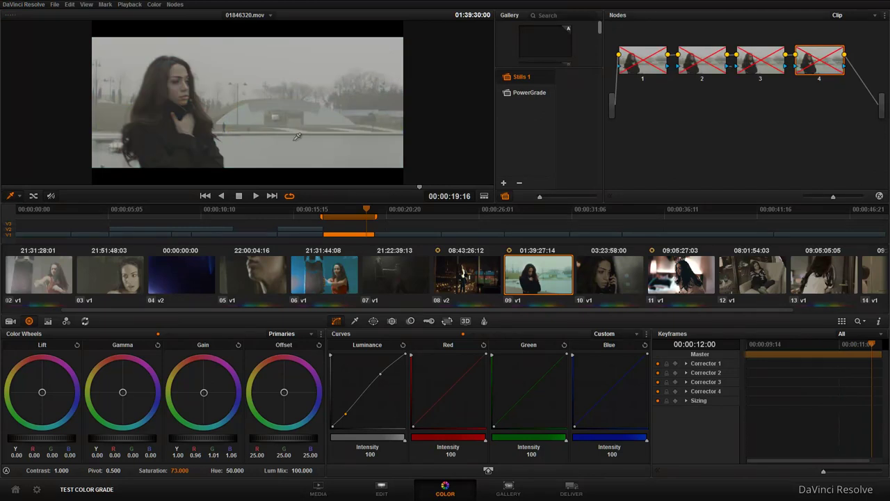
key("alt+d")
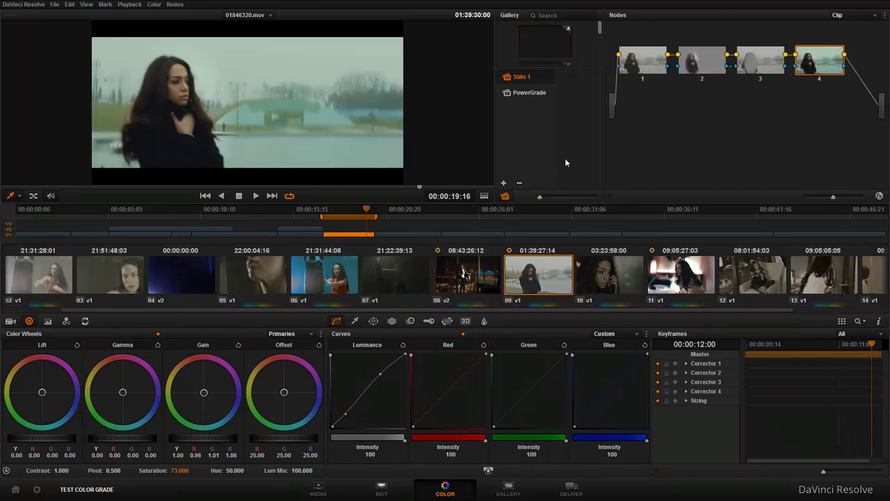
key("alt+d")
key("alt+d")
key("space")
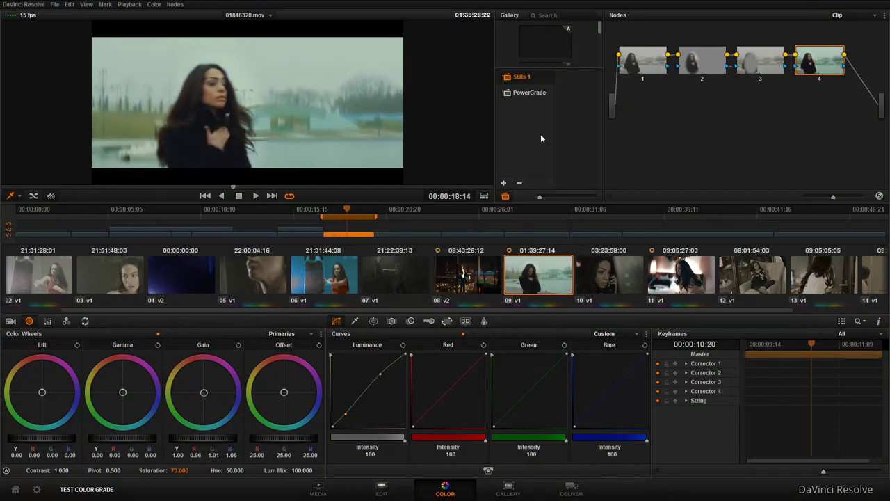
Add and delete a temporary fifth node, then show node 2's blur settings.
left_click(821, 64)
key("alt+s")
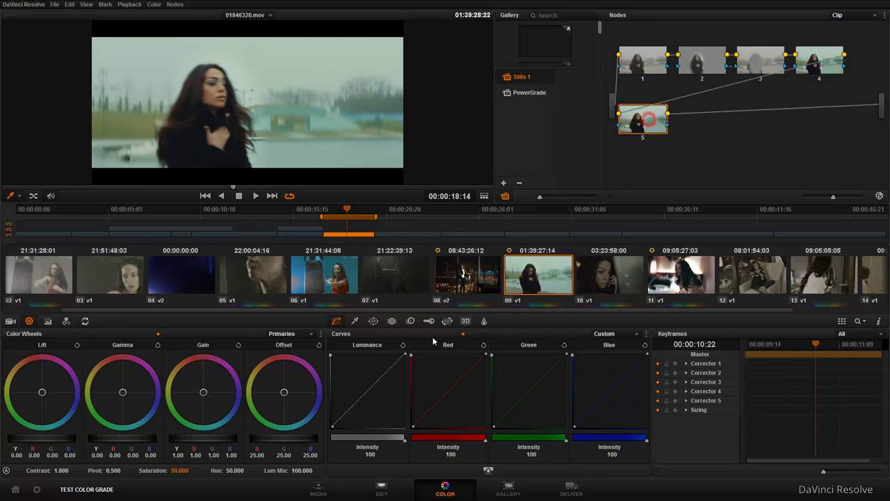
left_click(393, 321)
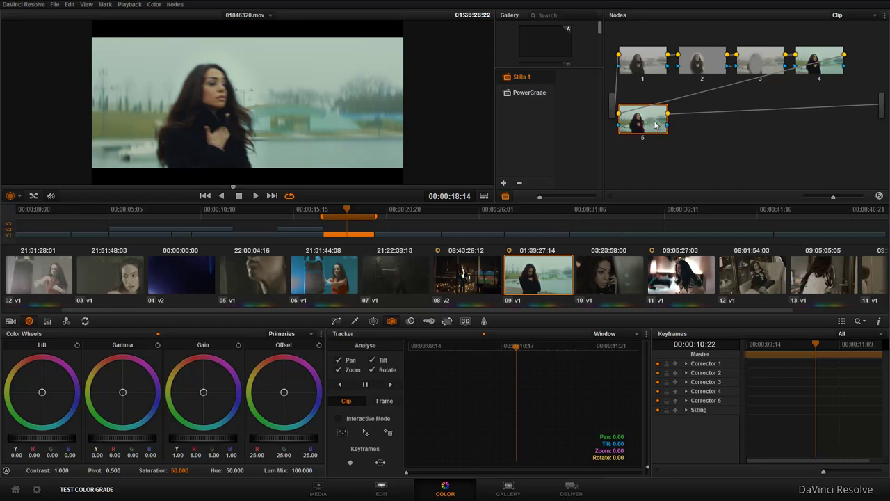
key("Delete")
left_click(702, 68)
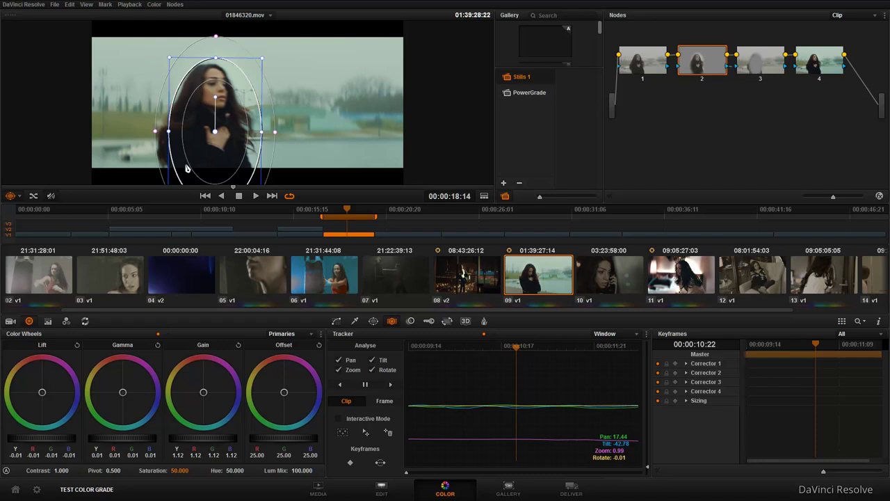
left_click(373, 322)
left_click(410, 321)
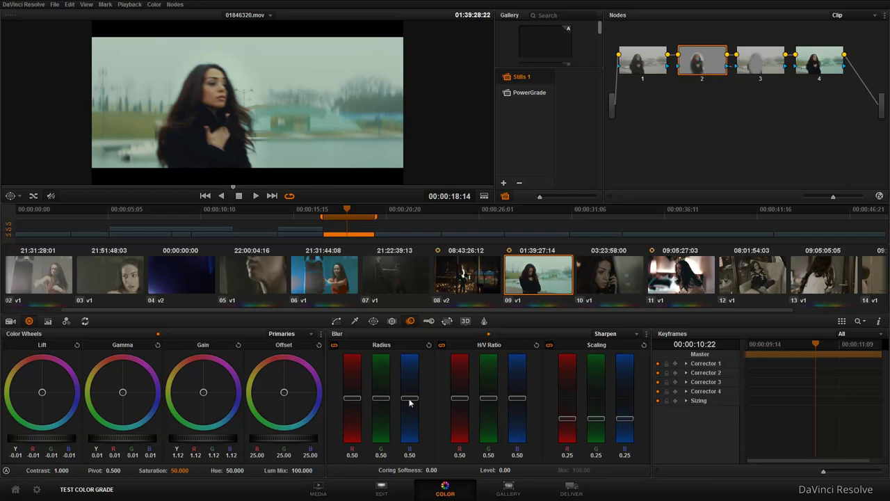
Lower node 2's blur radius to 0.34 and play the clip enlarged, then full screen.
mouse_move(412, 399)
left_mouse_down()
mouse_move(415, 418)
mouse_move(413, 412)
left_mouse_up()
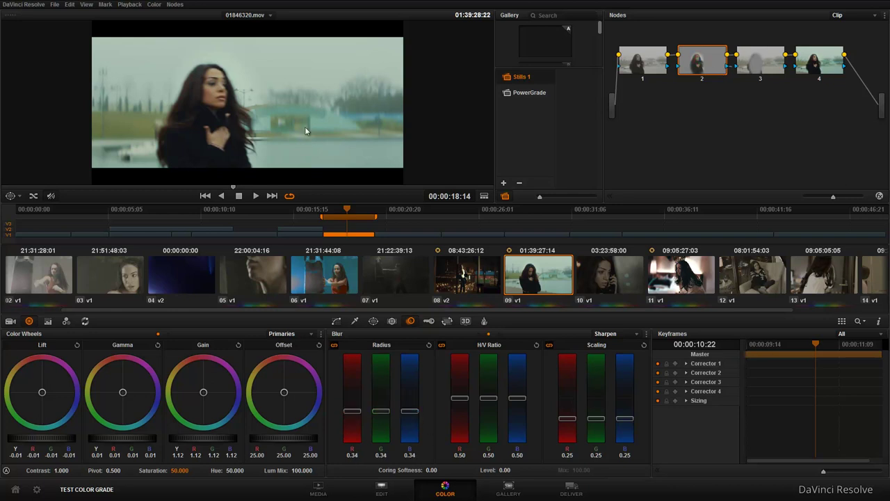
key("alt+f")
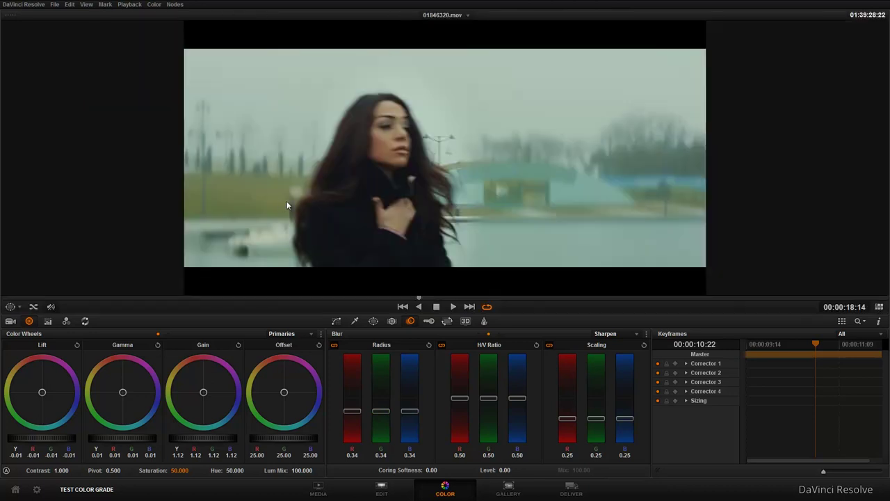
key("space")
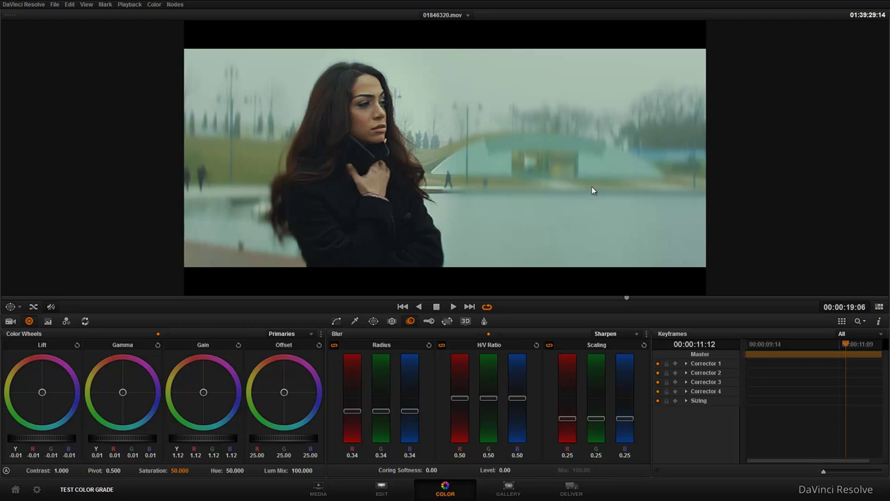
key("ctrl+f")
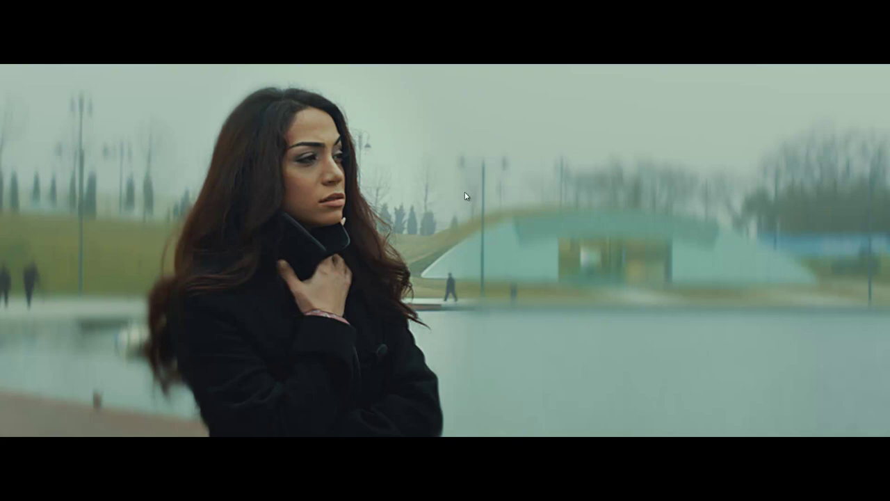
Leave full-screen view, load clip 10 (the phone close-up) and add a serial node 2 with Alt+S.
key("Escape")
left_click(879, 307)
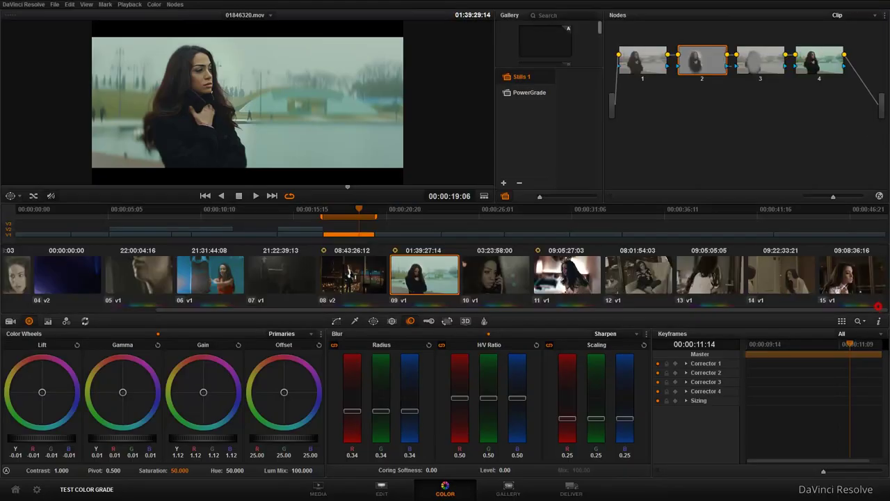
left_click(484, 298)
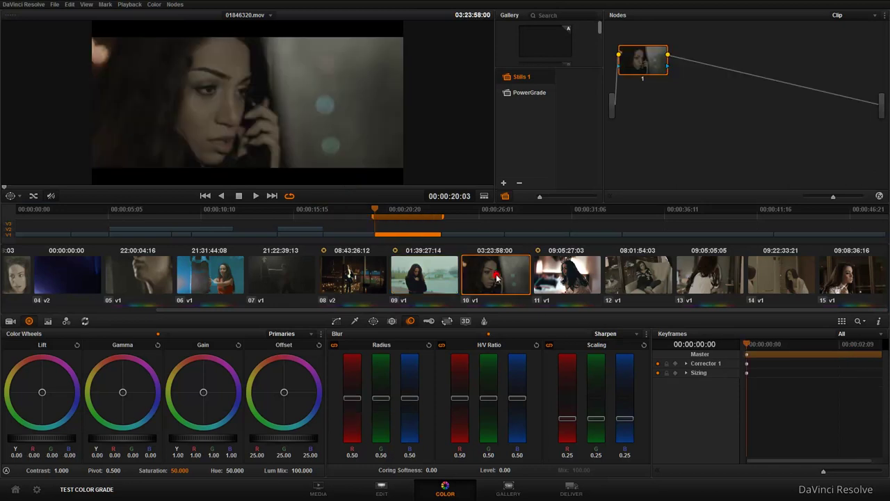
scroll(322, 126, "up", 2)
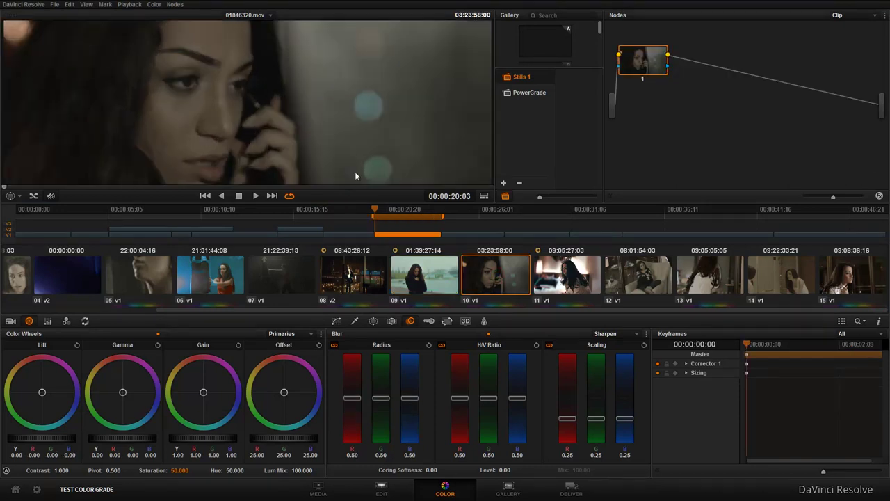
scroll(358, 113, "down", 1)
left_click_drag(391, 210, 391, 212)
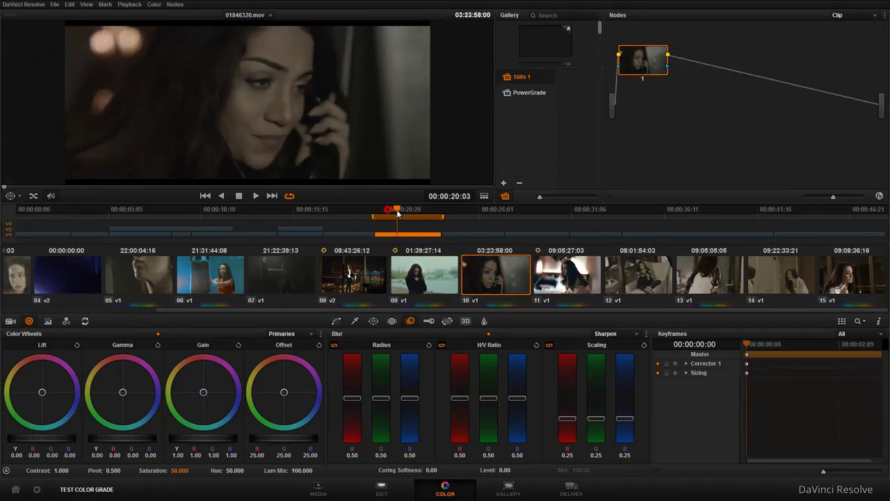
key("space")
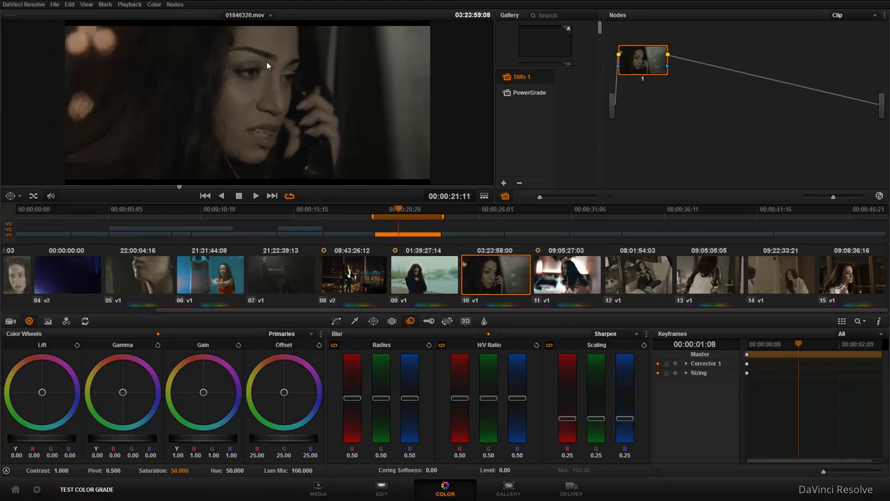
scroll(358, 121, "down", 1)
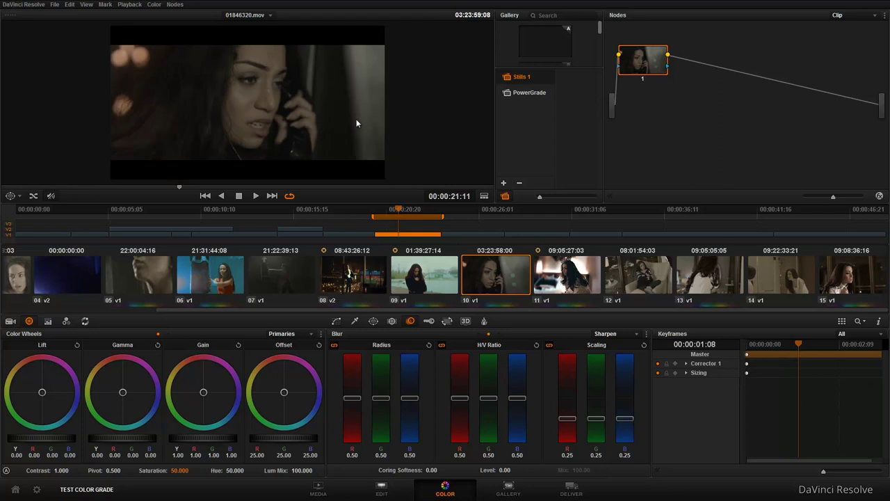
key("alt+s")
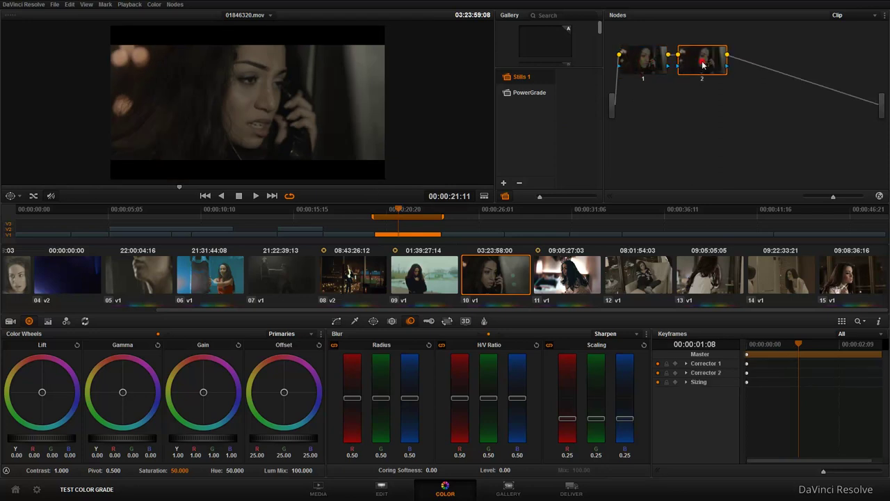
Turn on a circular Power Window and stretch it into a tall ellipse centred on the face.
left_click(373, 320)
left_click(336, 377)
left_click_drag(259, 110, 264, 90)
left_click_drag(252, 128, 255, 162)
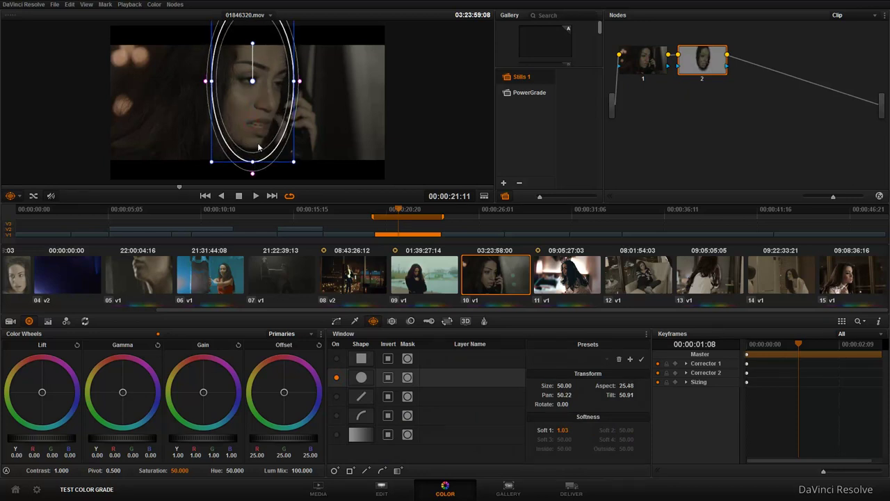
left_click_drag(398, 216, 378, 212)
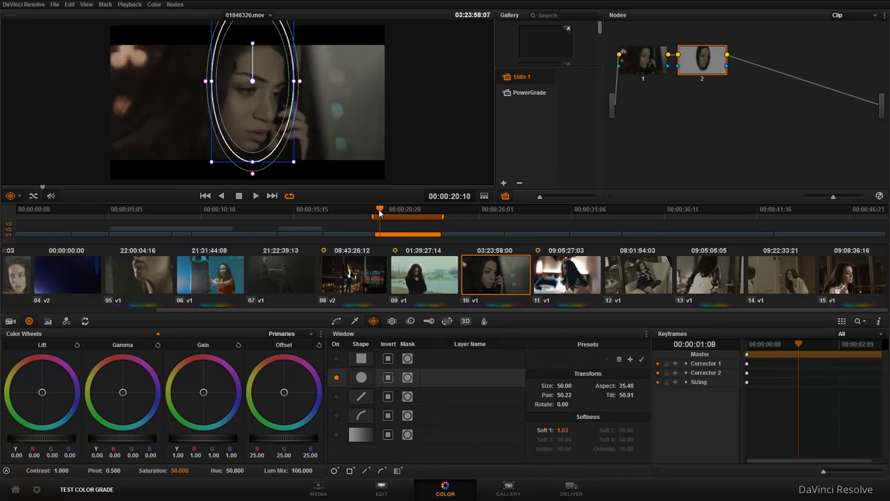
left_click_drag(247, 116, 247, 117)
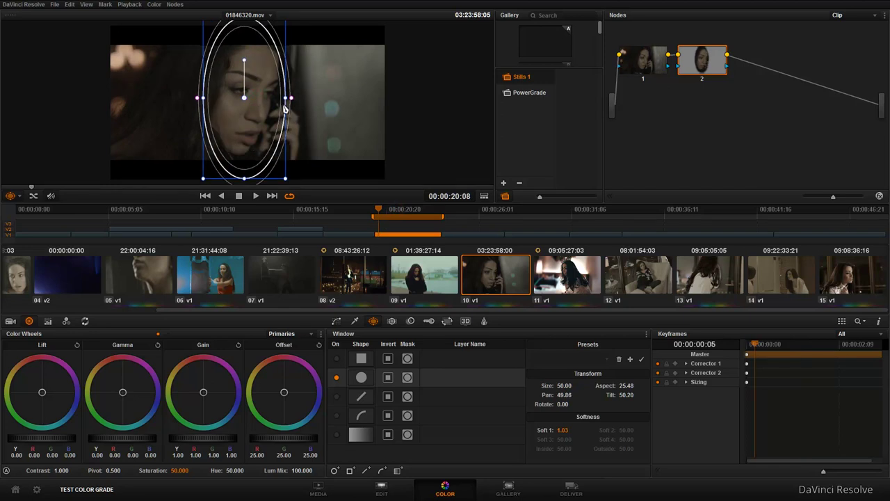
Track the face window forward through the clip.
left_click(409, 321)
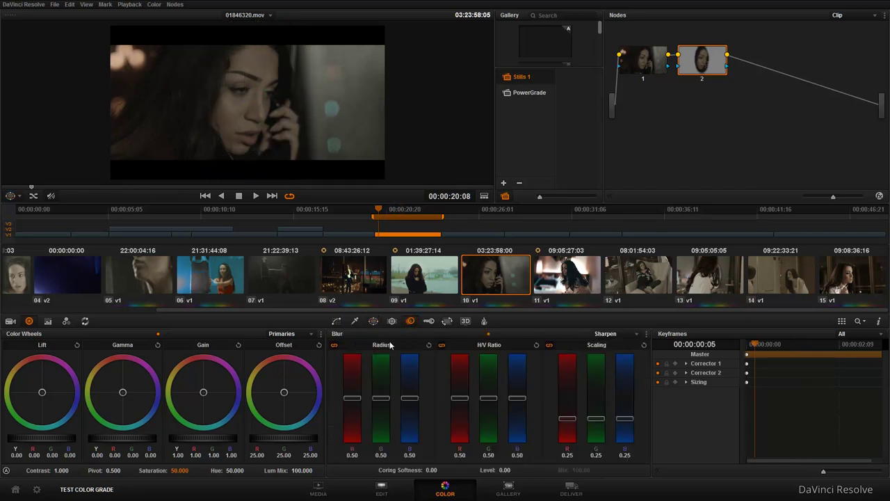
left_click(392, 320)
left_click(390, 386)
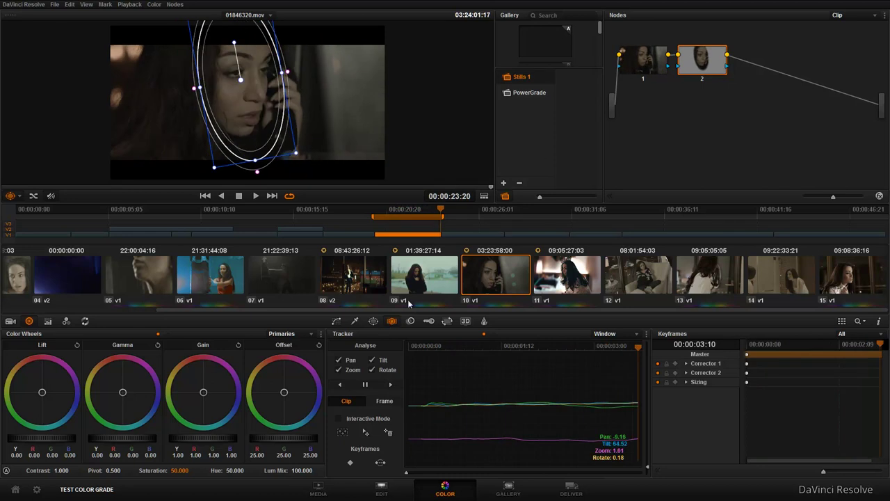
left_click(373, 321)
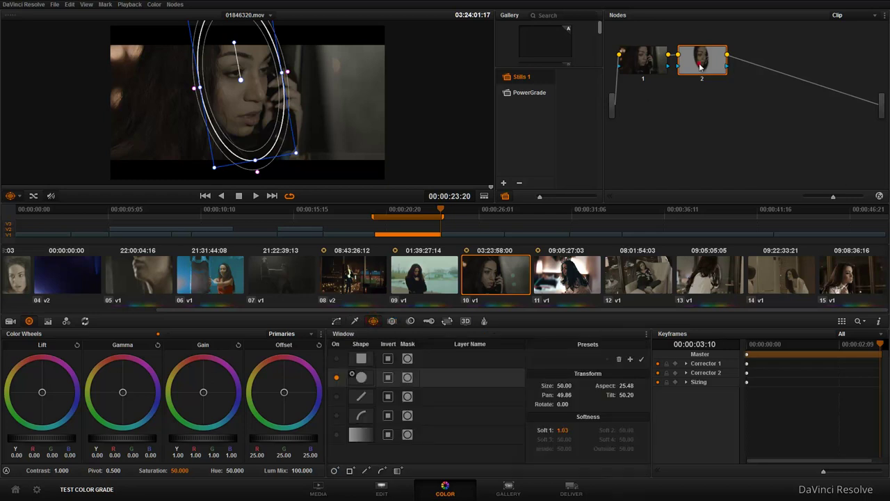
left_click(355, 322)
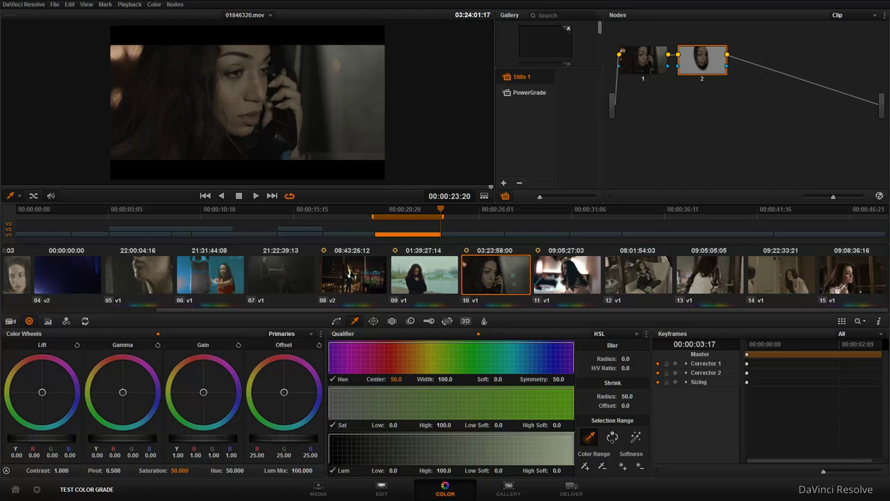
Select node 1 and show the video scopes from the viewer's menu.
left_click(647, 66)
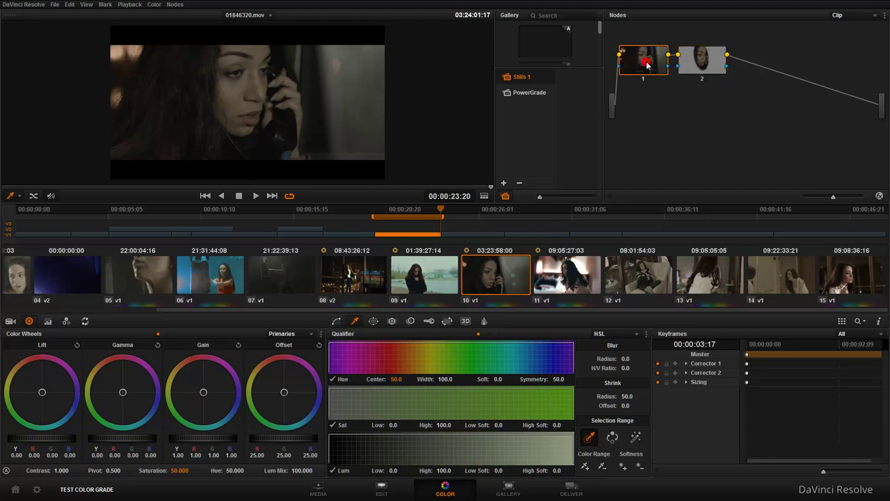
right_click(247, 125)
left_click(304, 268)
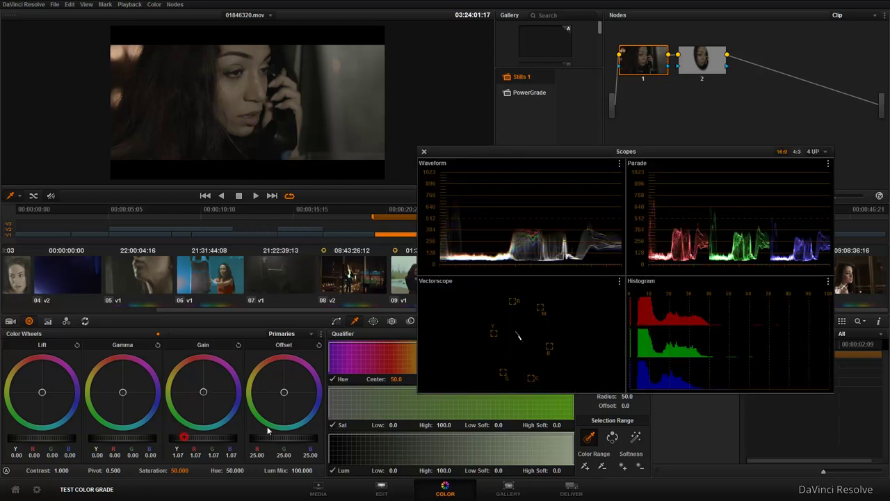
Raise Gain, lower Lift slightly and tint the Gain toward blue (R 1.57, G 1.67, B 1.97).
left_click_drag(187, 438, 415, 425)
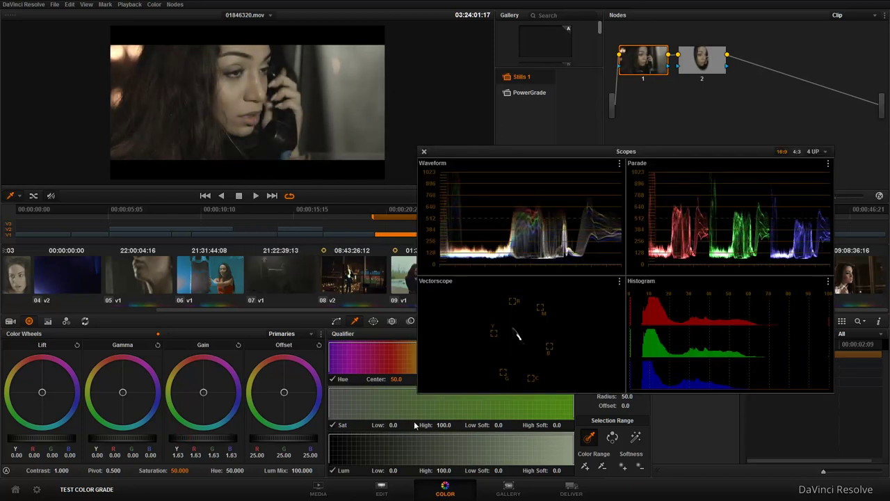
left_click_drag(187, 439, 191, 449)
left_click_drag(39, 442, 23, 445)
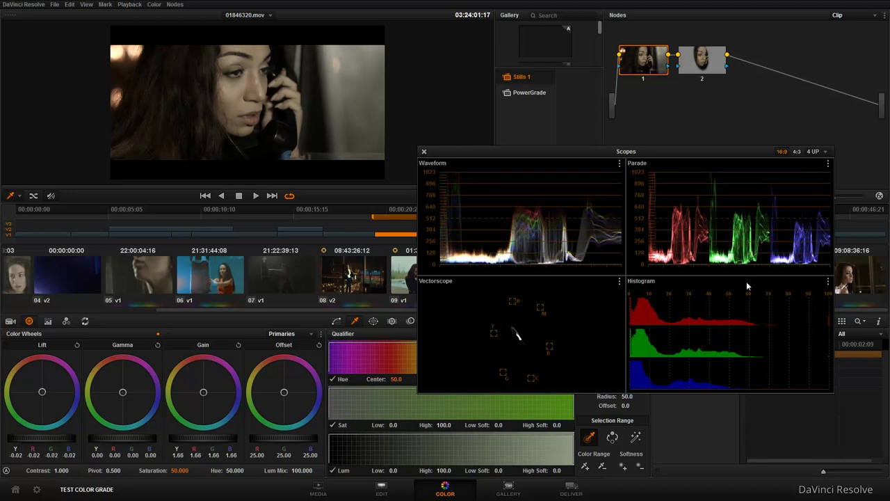
left_click_drag(203, 393, 264, 435)
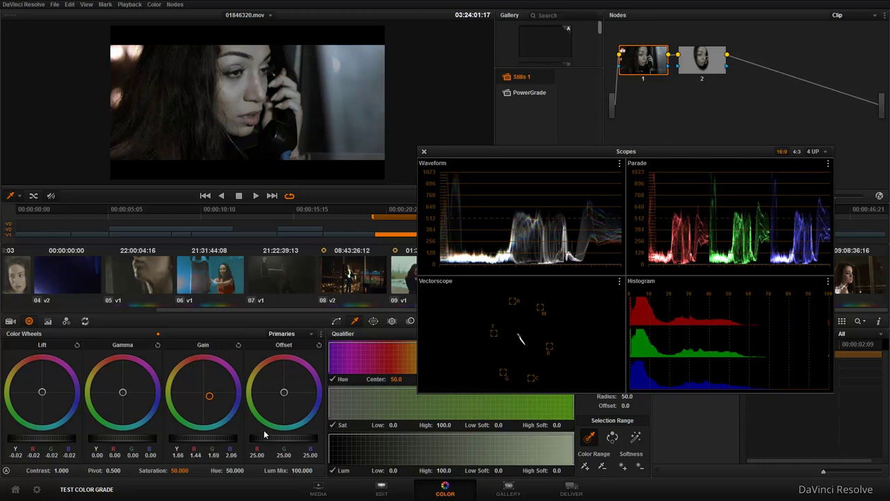
left_click_drag(264, 435, 251, 415)
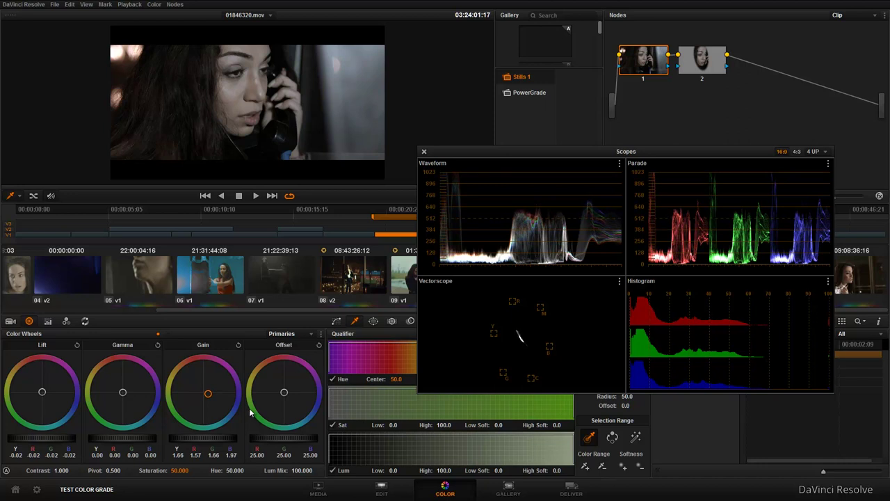
Select node 2, close the scopes and show the Power Window outline in the viewer.
left_click(704, 62)
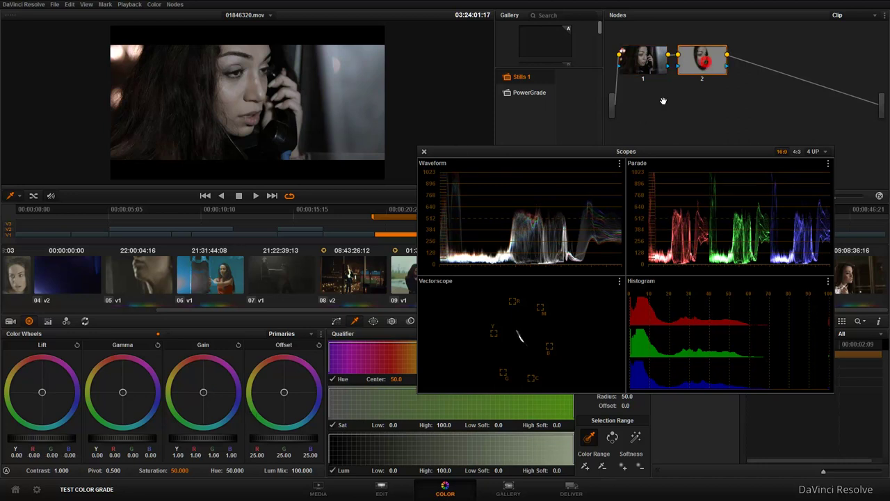
left_click(422, 152)
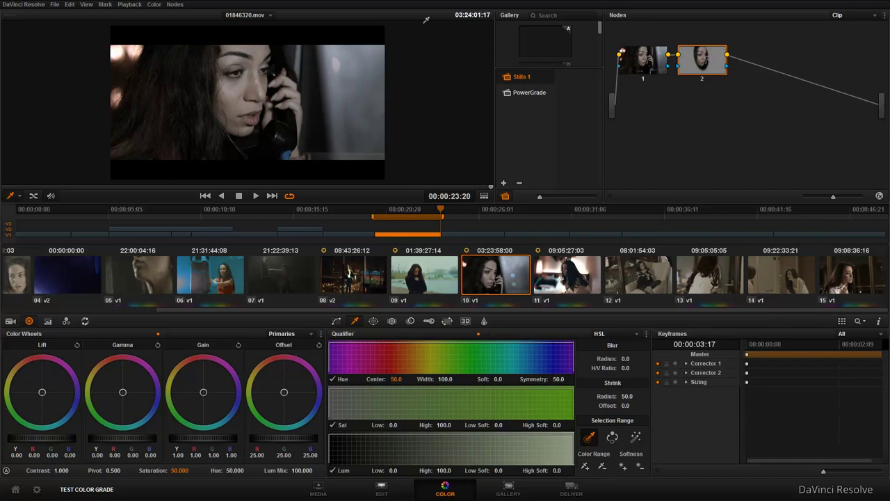
left_click(15, 196)
left_click(31, 229)
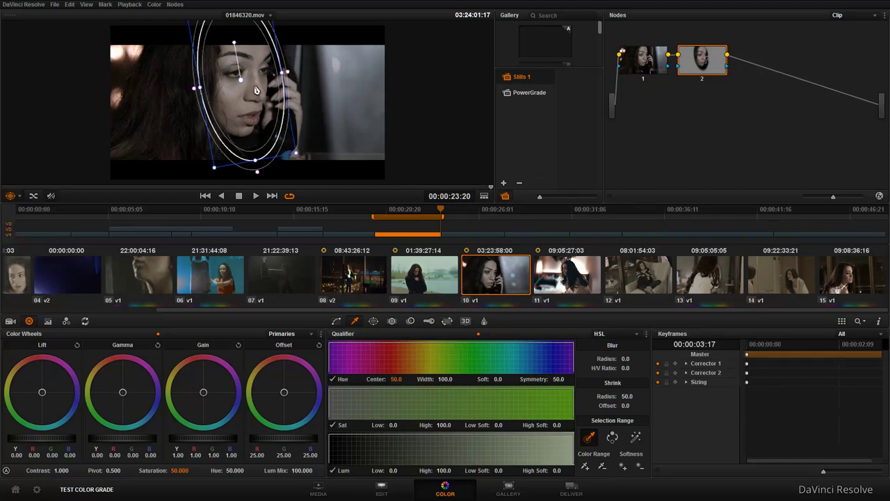
Sample the woman's skin with the Qualifier overlay and preview the highlight matte with Shift+H.
left_click(21, 197)
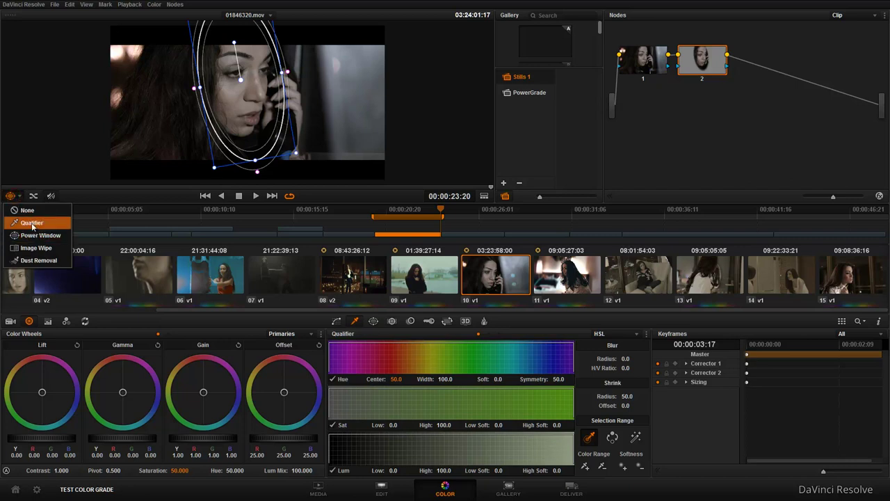
left_click(29, 219)
left_click(247, 85)
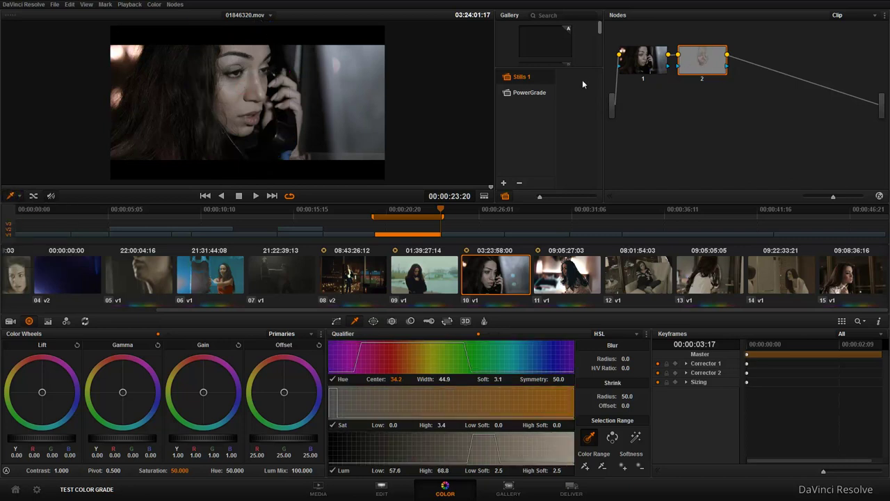
key("shift+h")
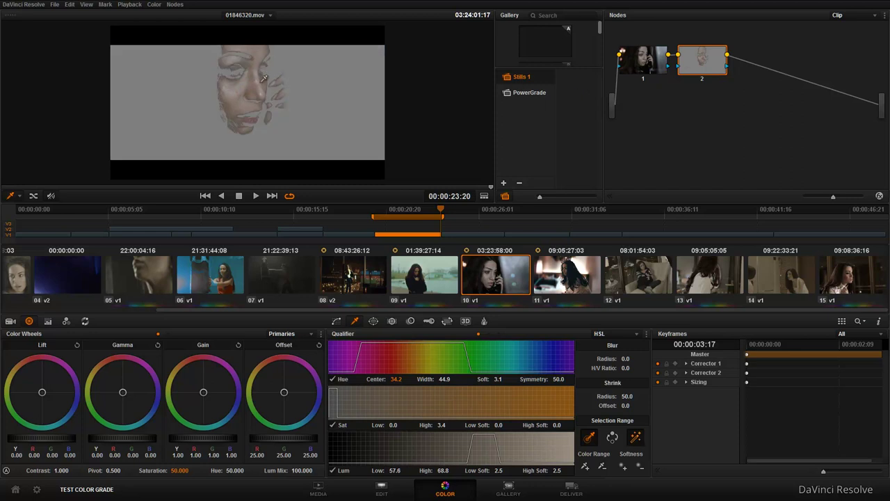
left_click(410, 322)
Switch the keyed area's effect from Sharpen to Blur, testing radius values 0.82, 0.14 and 0.58.
left_click_drag(382, 399, 384, 366)
key("shift+h")
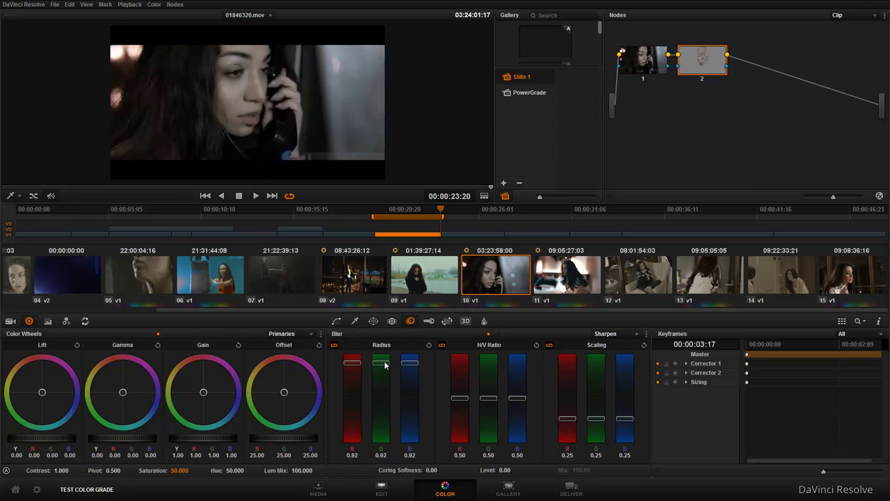
scroll(274, 88, "up", 2)
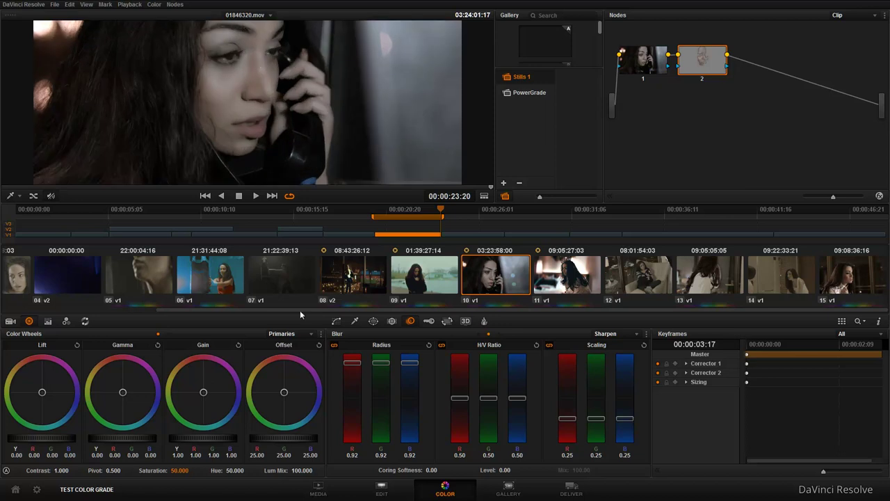
left_click_drag(409, 363, 409, 372)
left_click(612, 335)
left_click(607, 344)
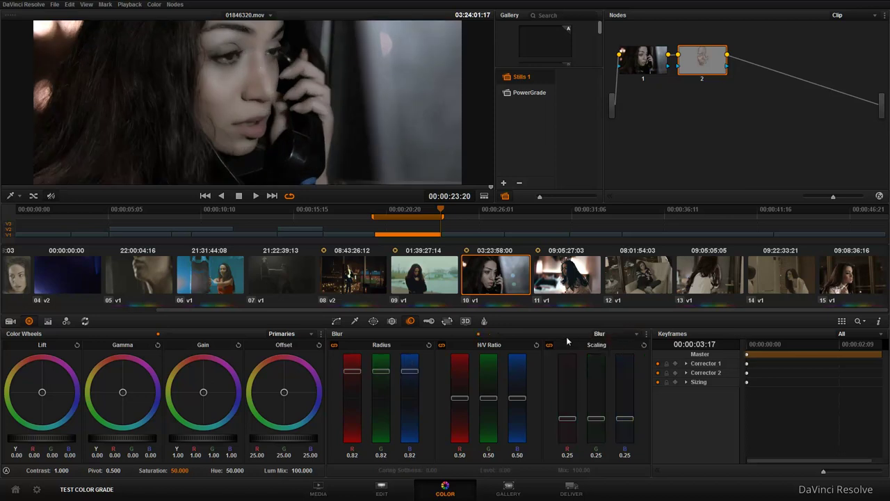
left_click_drag(411, 376, 415, 426)
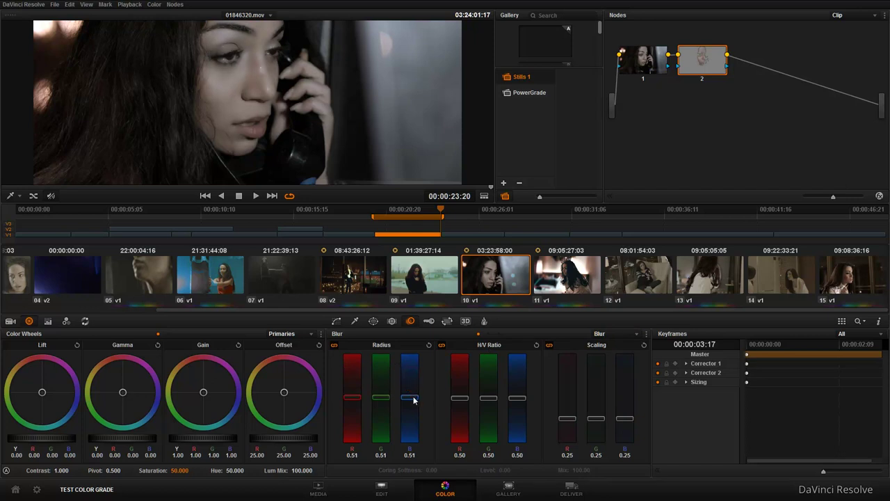
scroll(380, 110, "down", 2)
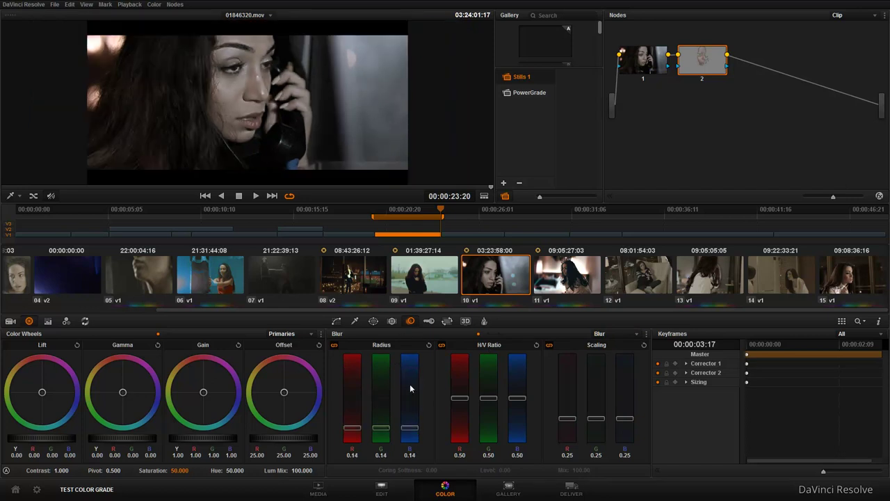
mouse_move(409, 427)
left_mouse_down()
mouse_move(418, 393)
mouse_move(419, 402)
left_mouse_up()
Change the blur mode to Mist and rough in radius 0.66 with scaling near zero.
left_click(613, 337)
left_click(615, 367)
mouse_move(410, 402)
left_mouse_down()
mouse_move(417, 388)
mouse_move(388, 372)
left_mouse_up()
mouse_move(567, 418)
left_mouse_down()
mouse_move(575, 357)
mouse_move(562, 449)
left_mouse_up()
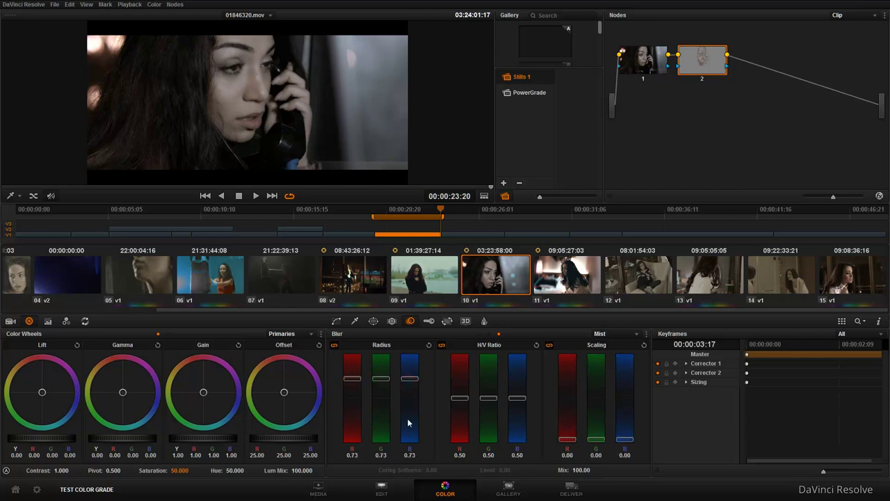
left_click_drag(411, 381, 415, 389)
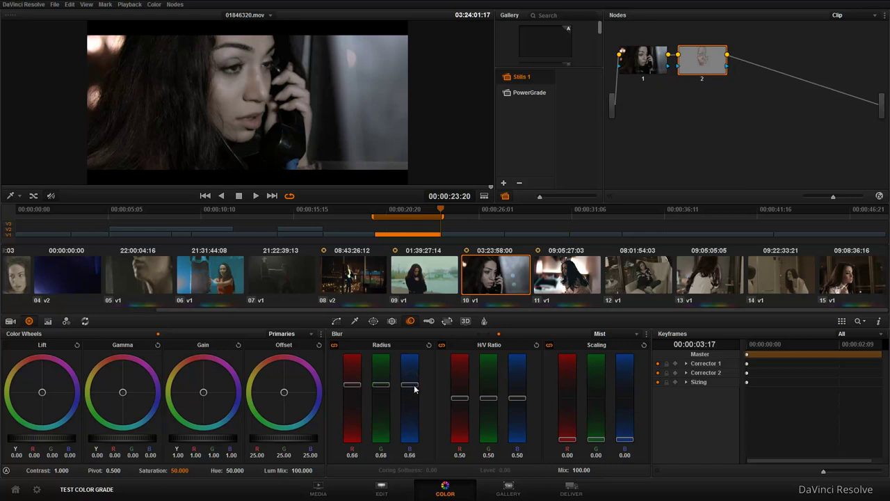
left_click_drag(568, 443, 559, 449)
Review playback in the enlarged viewer and fine-tune Mist to radius 0.37, scaling 0.21.
key("alt+f")
key("space")
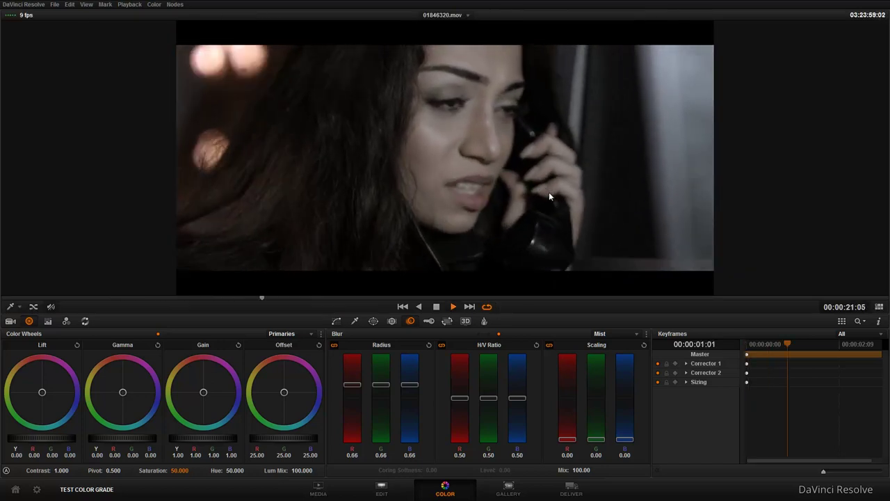
key("space")
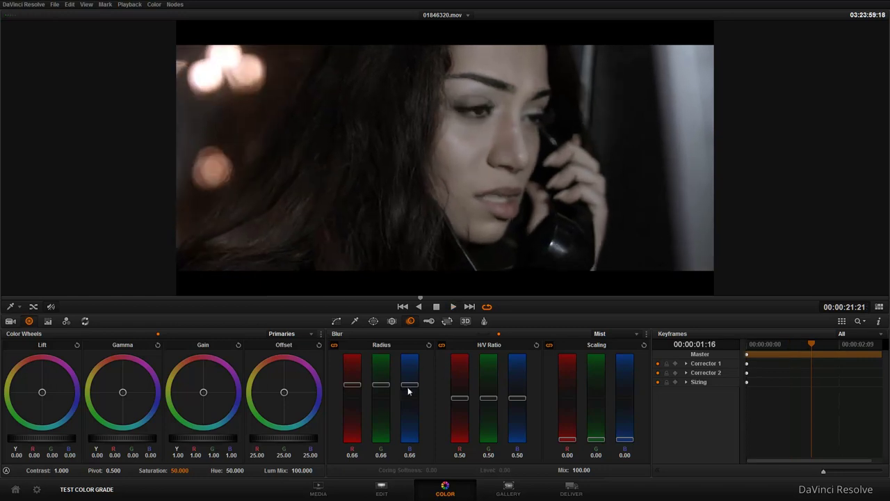
left_click_drag(415, 388, 417, 395)
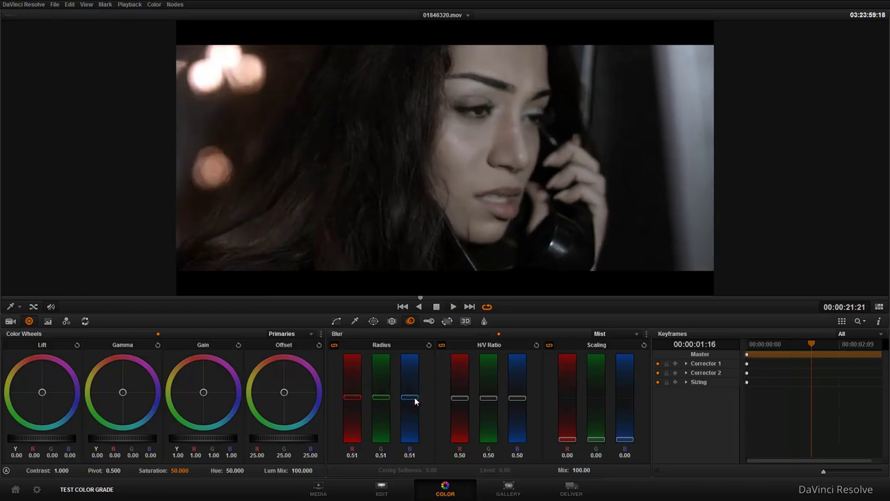
left_click_drag(567, 438, 568, 434)
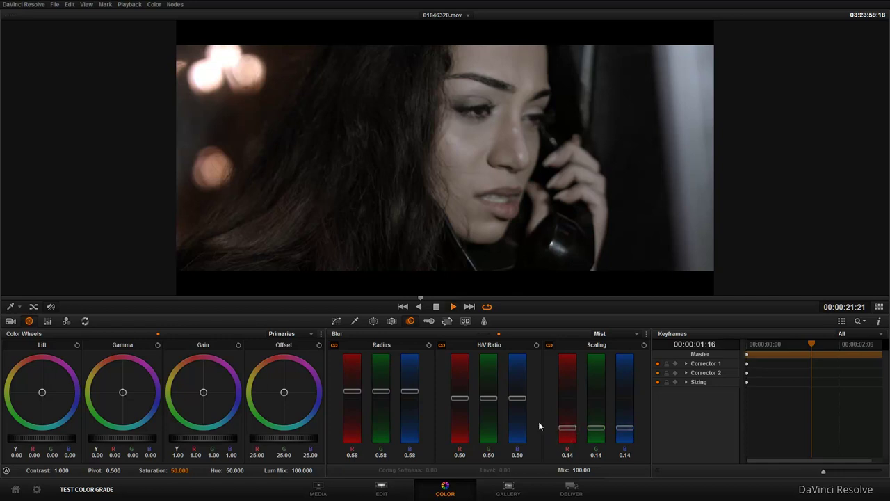
key("space")
left_click_drag(410, 393, 411, 414)
key("space")
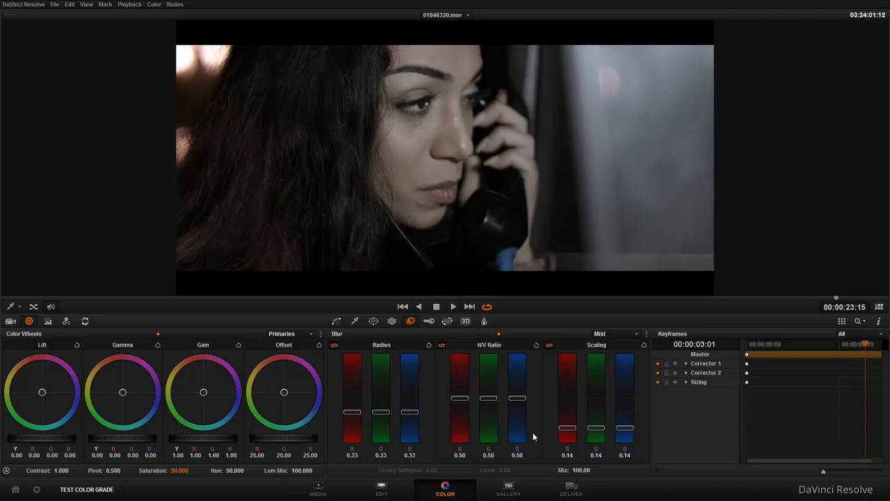
left_click_drag(574, 431, 566, 420)
key("space")
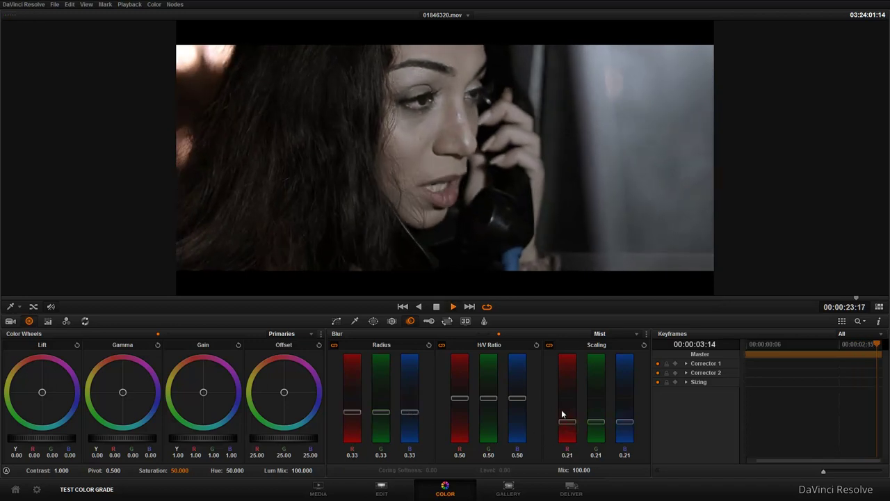
left_click_drag(411, 414, 411, 411)
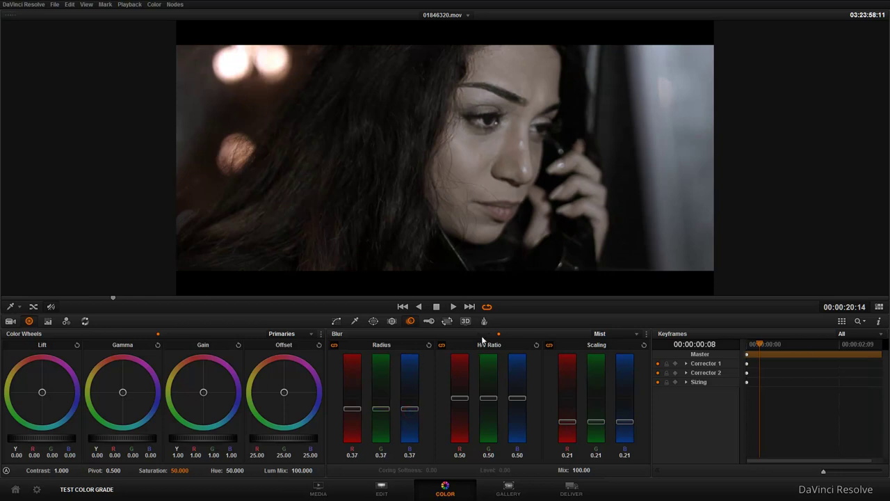
key("alt+f")
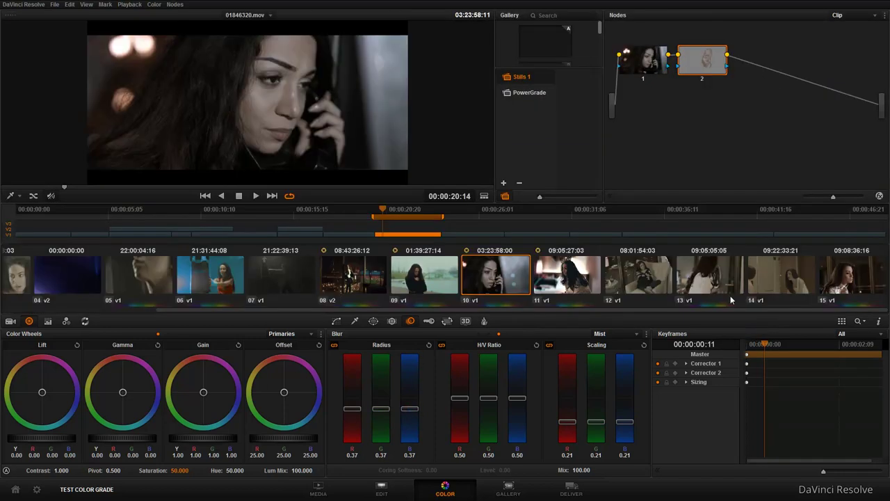
On clip 15, add a serial node with a circular window placed over the woman's face.
left_click(849, 282)
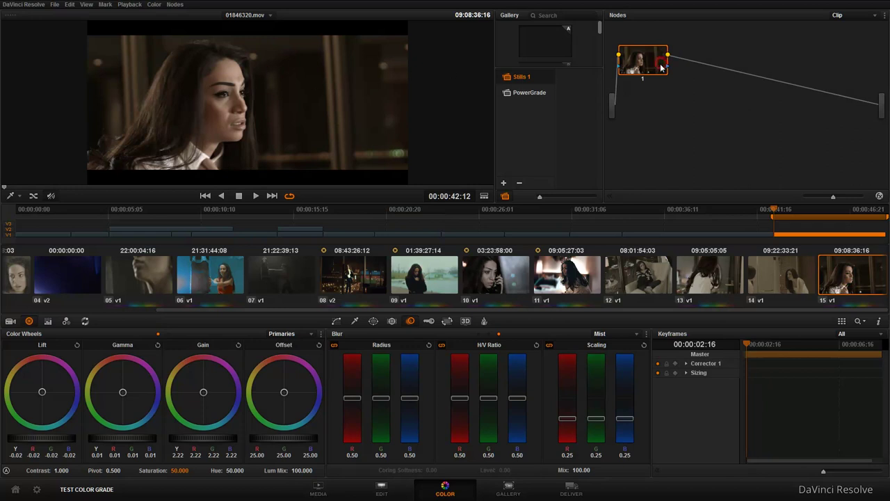
key("alt+s")
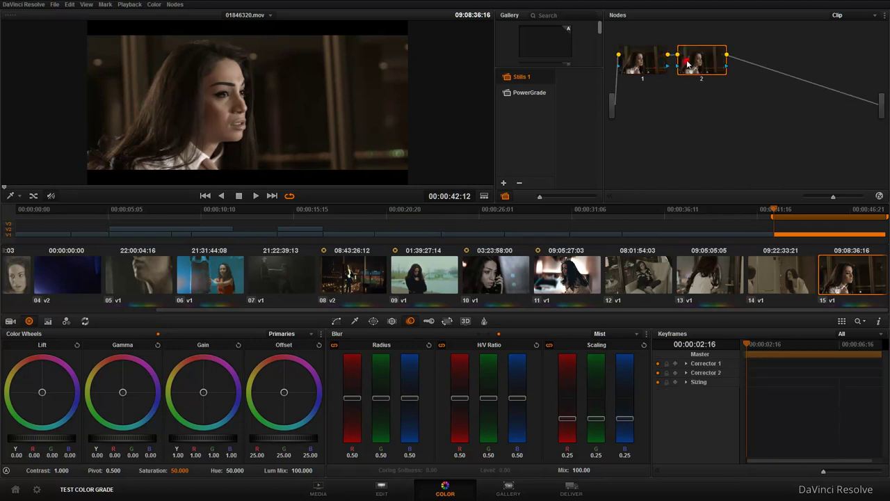
left_click(374, 322)
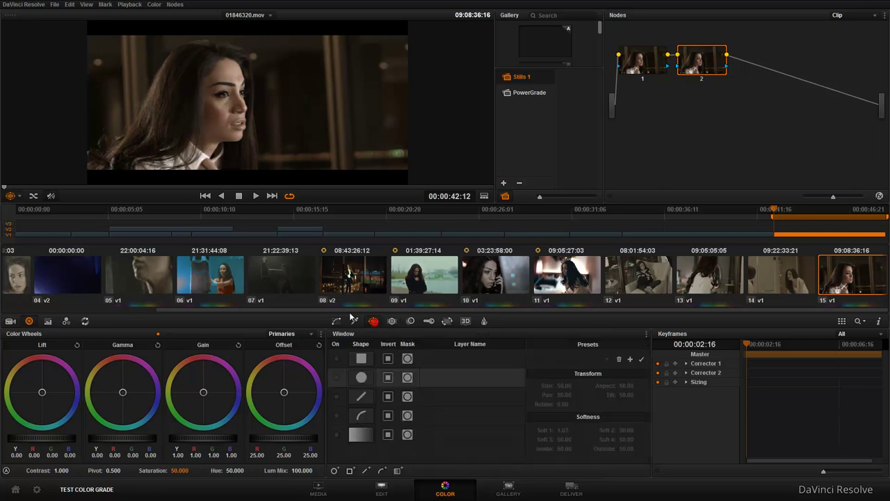
left_click(337, 377)
mouse_move(248, 95)
left_mouse_down()
mouse_move(219, 97)
mouse_move(259, 99)
left_mouse_up()
Add an outside node and give the background Mist with radius 1.30 and H/V ratio 0.00.
right_click(695, 64)
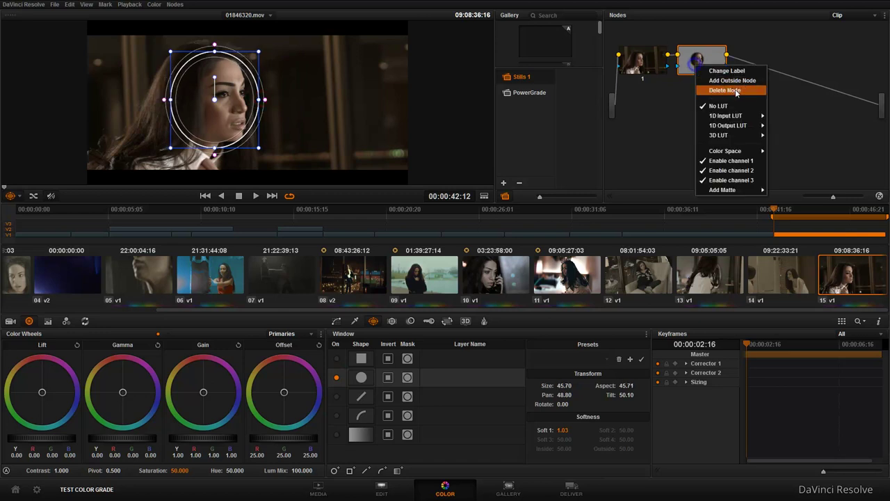
left_click(738, 81)
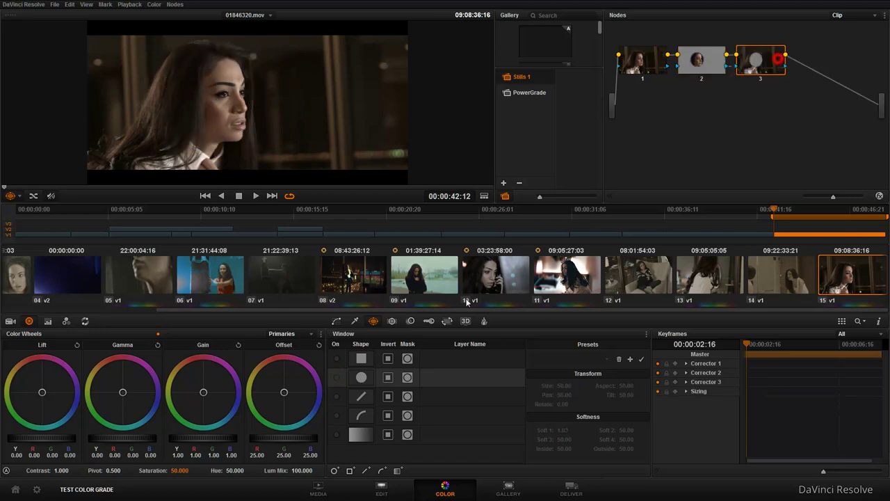
left_click(409, 321)
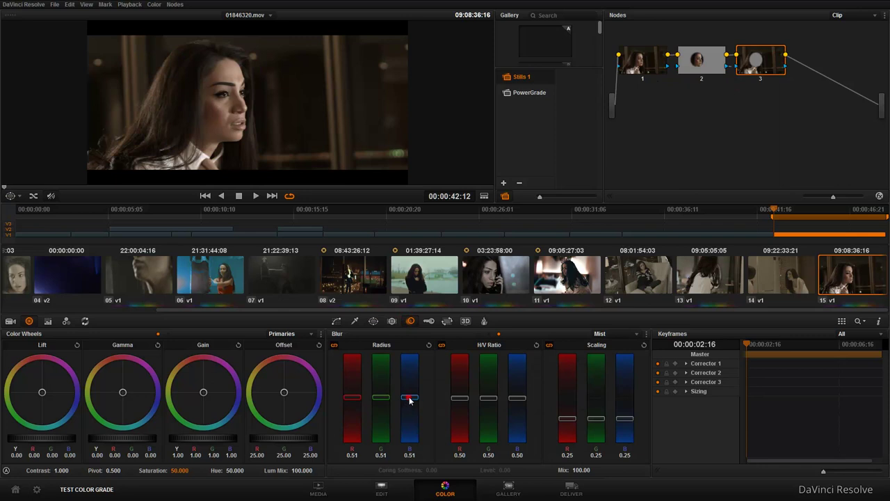
left_click(617, 334)
left_click(618, 346)
left_click(617, 334)
left_click(612, 363)
left_click_drag(411, 398, 416, 329)
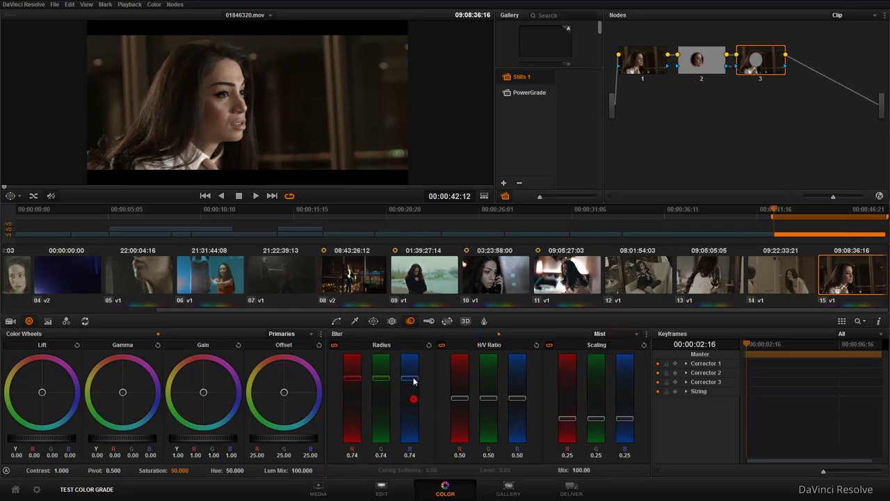
left_click_drag(460, 398, 431, 434)
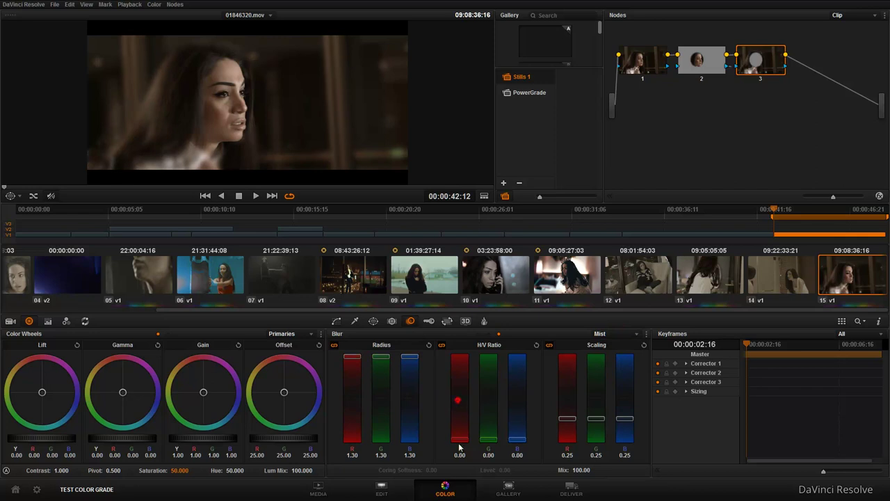
Show node 2's window outline and stretch it into a wider, taller ellipse around the face.
left_click(697, 64)
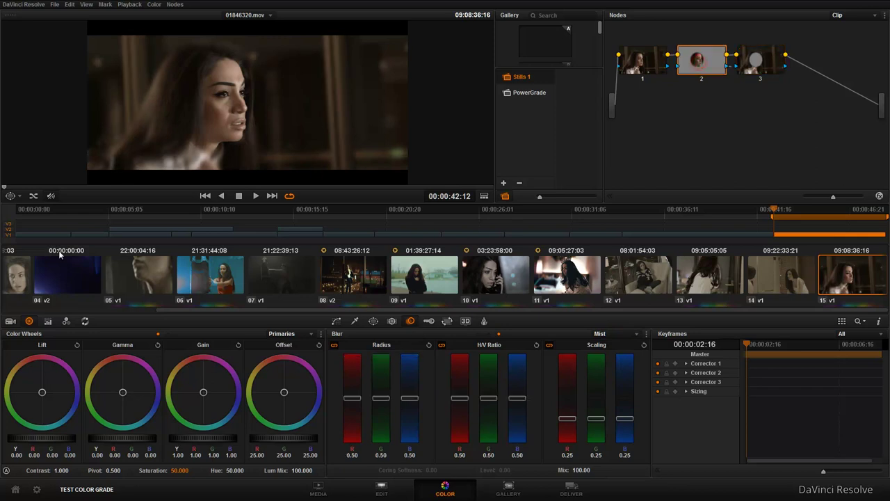
left_click(14, 197)
left_click(28, 235)
left_click_drag(220, 153, 217, 169)
left_click_drag(231, 137, 218, 147)
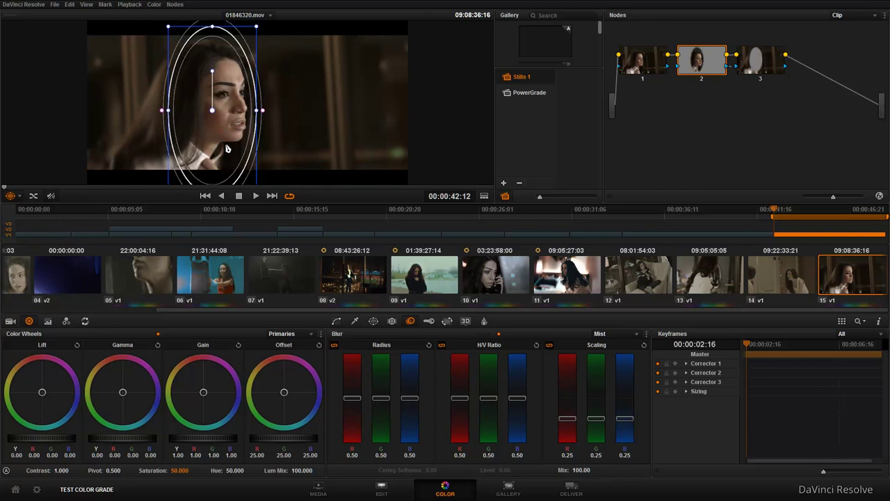
left_click_drag(172, 116, 166, 111)
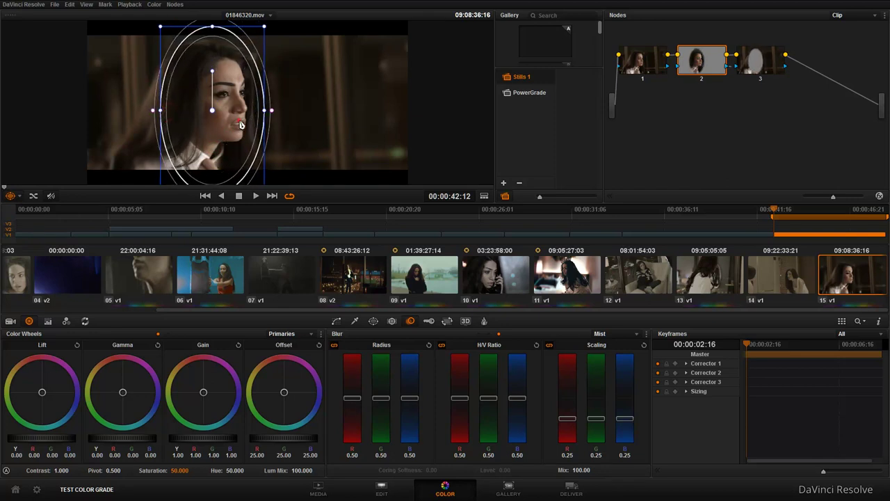
mouse_move(272, 115)
left_mouse_down()
mouse_move(280, 114)
mouse_move(228, 124)
left_mouse_up()
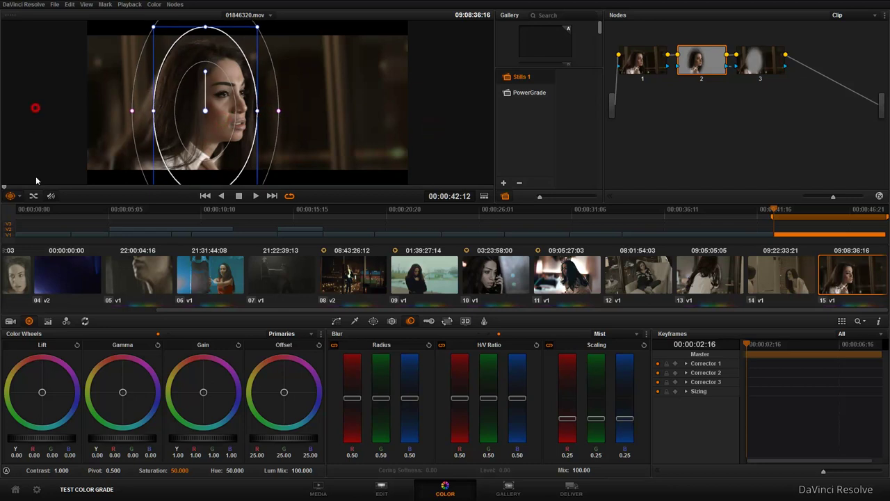
Hide the window overlay, compare against the ungraded image, and review the outside node's mist values.
left_click(13, 195)
left_click(24, 210)
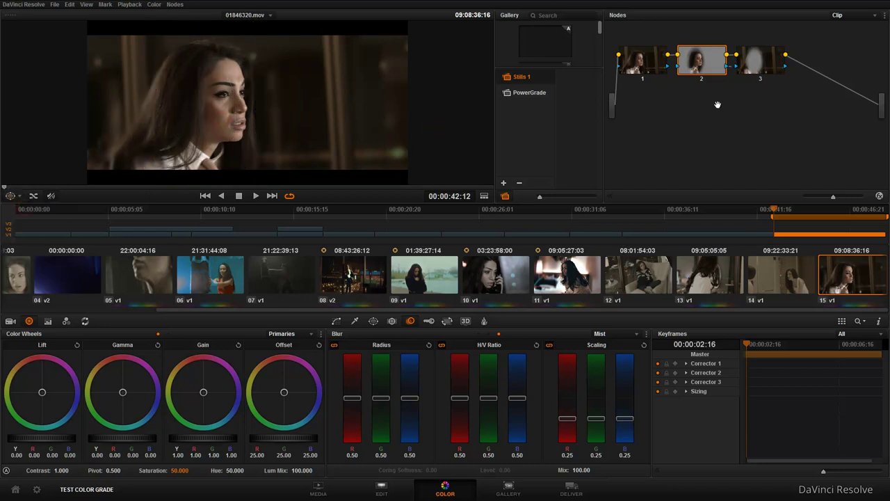
key("shift+d")
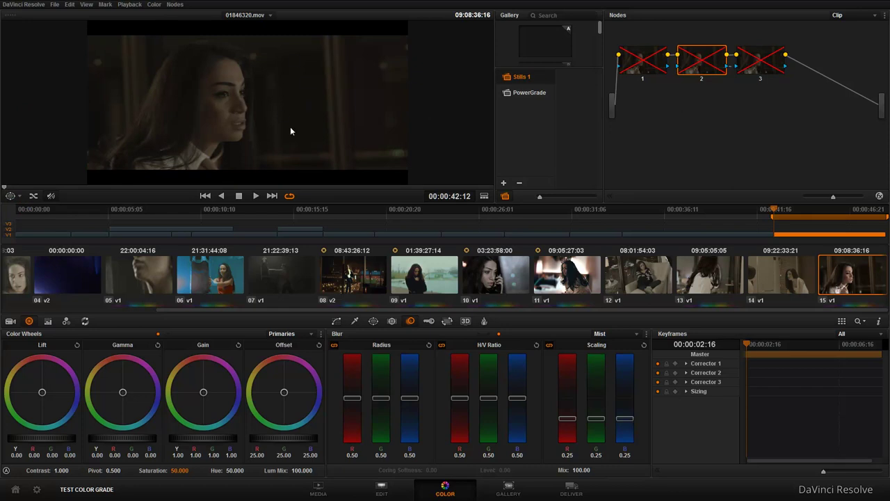
key("shift+d")
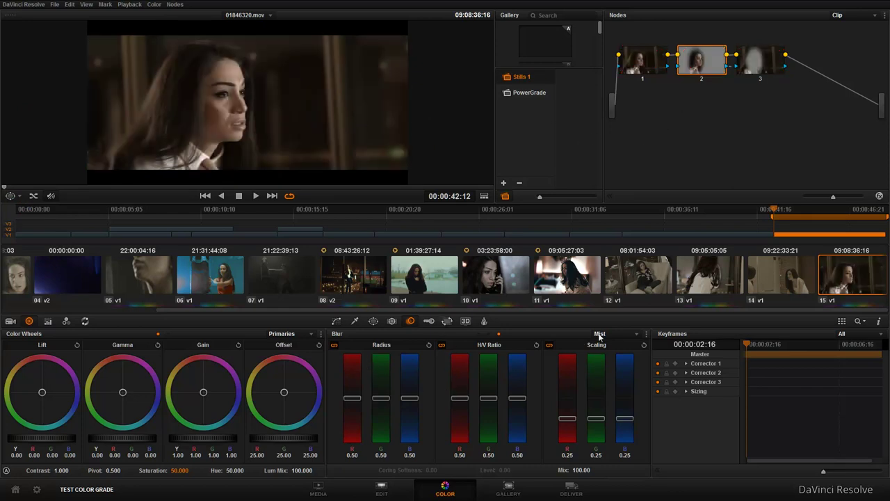
left_click(768, 64)
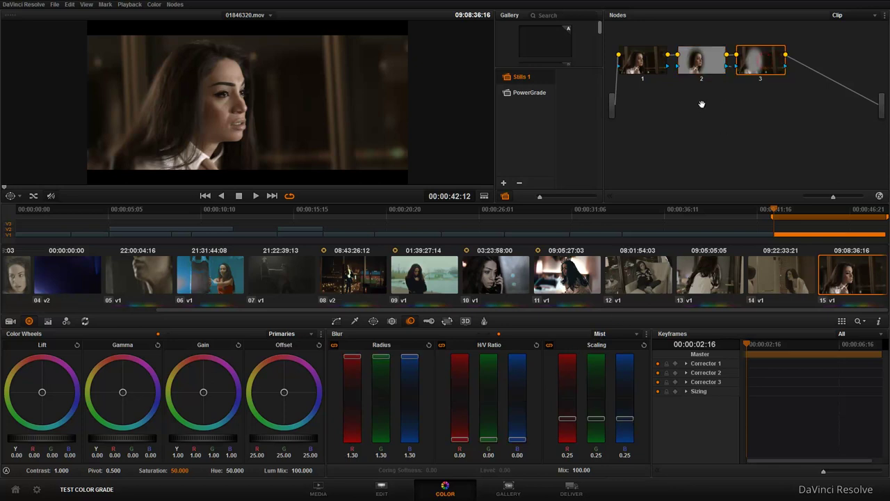
Switch the face node's effect to Sharpen with radius 0.34.
left_click(708, 58)
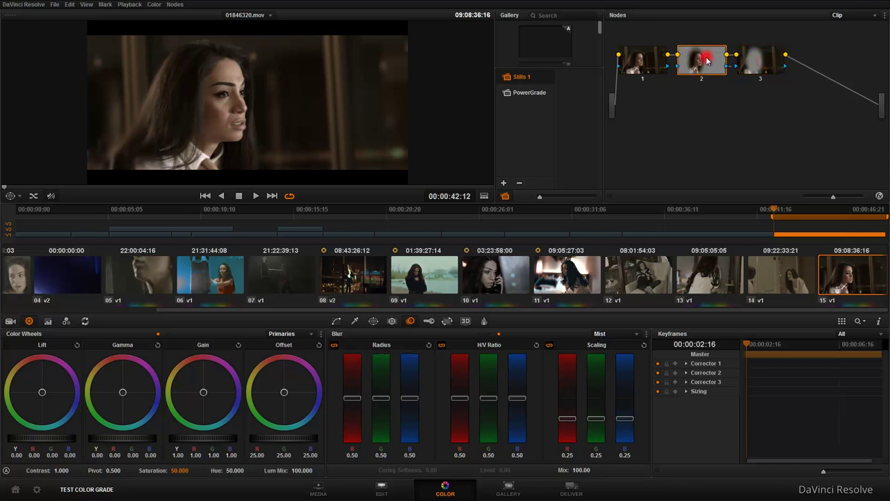
left_click(612, 334)
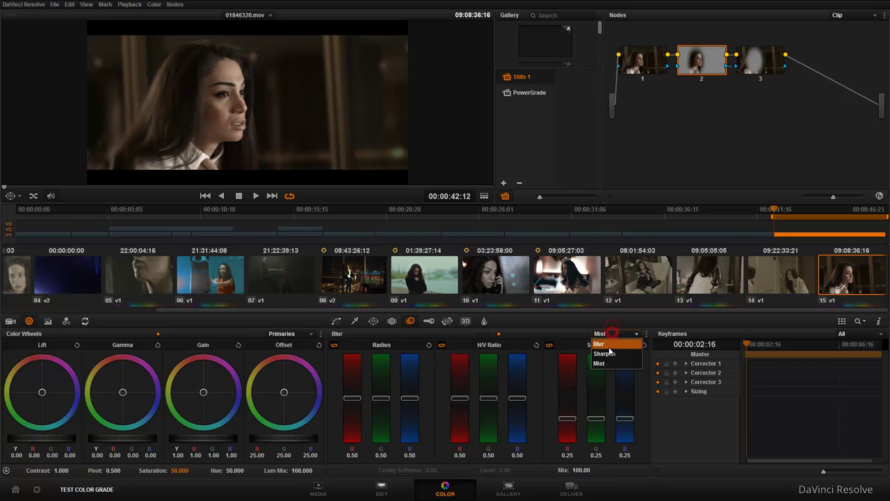
left_click(615, 352)
left_click_drag(410, 407, 413, 415)
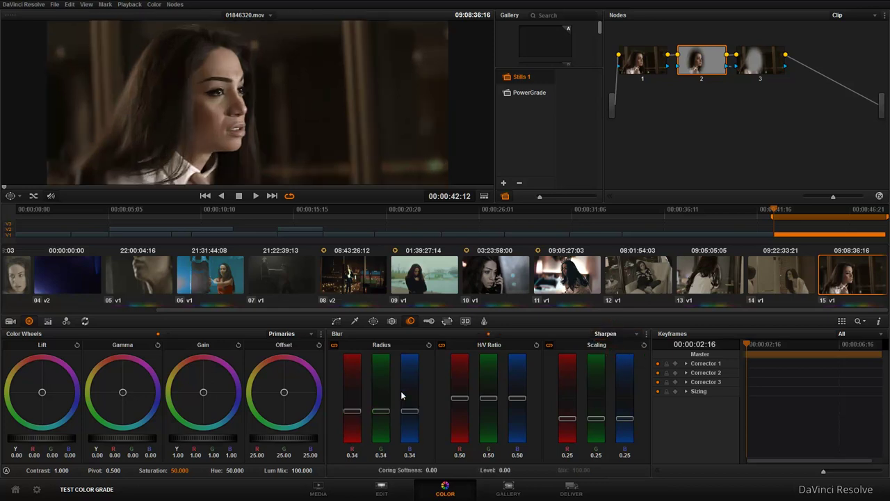
Play the clip in the enlarged viewer to review the sharpened face.
scroll(295, 121, "down", 2)
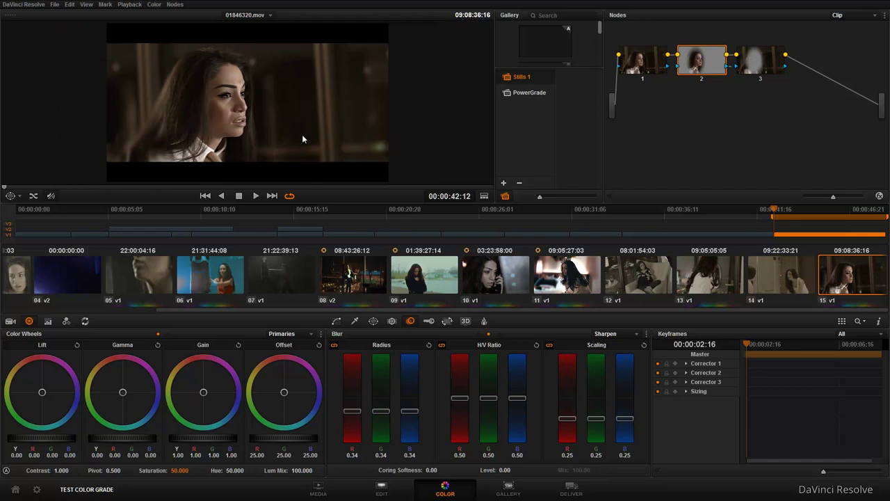
key("alt+f")
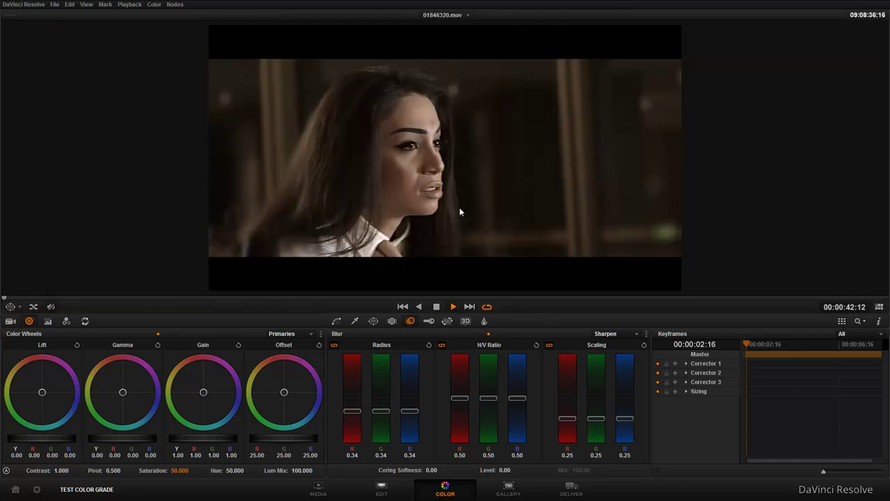
key("space")
key("space")
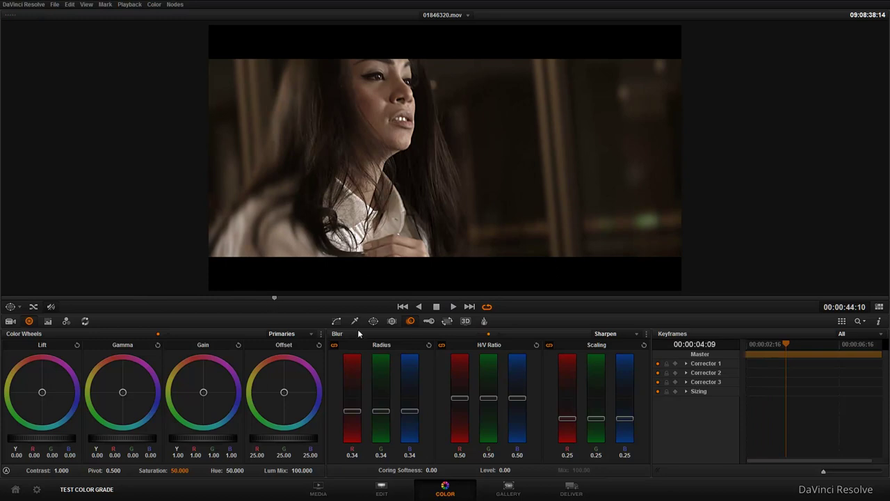
key("alt+f")
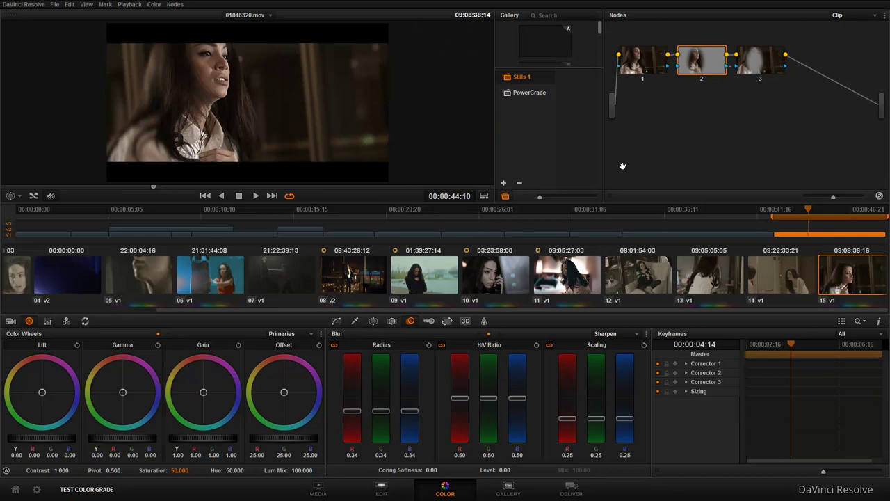
left_click(642, 68)
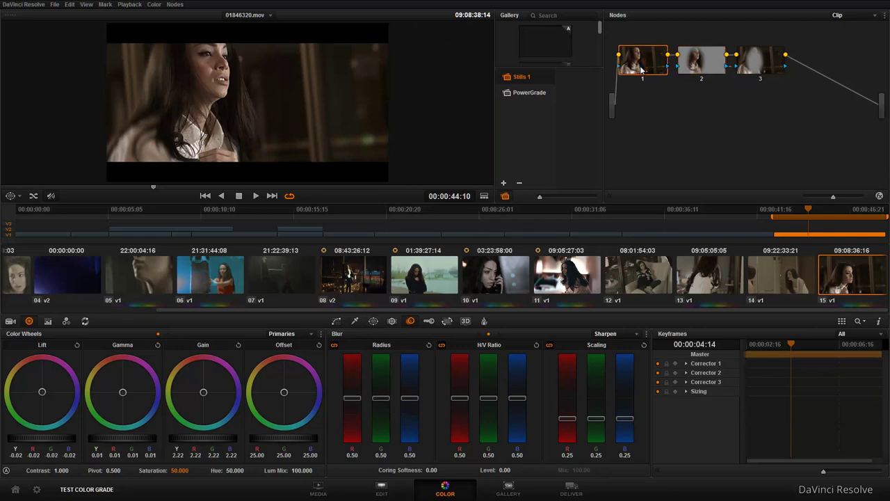
Nudge node 1's gain toward blue, then show Motion Effects and play the clip forward and reverse.
left_click_drag(204, 396, 224, 424)
left_click(83, 322)
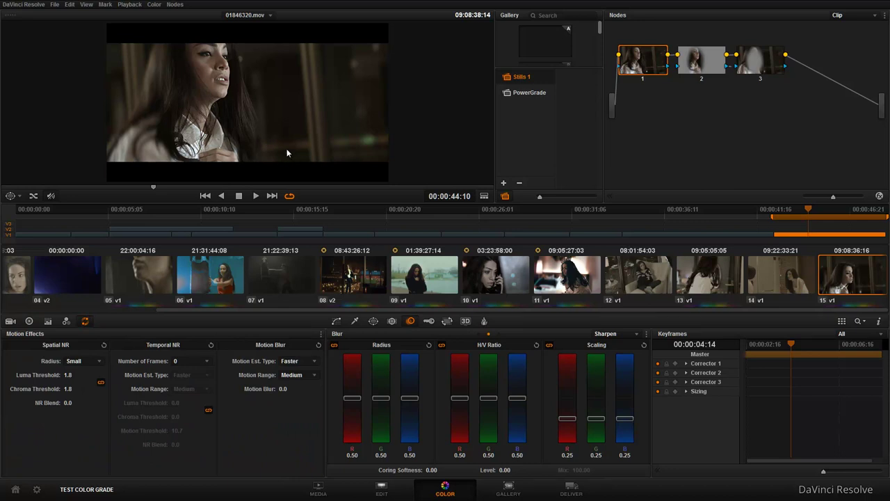
left_click(255, 196)
left_click(222, 195)
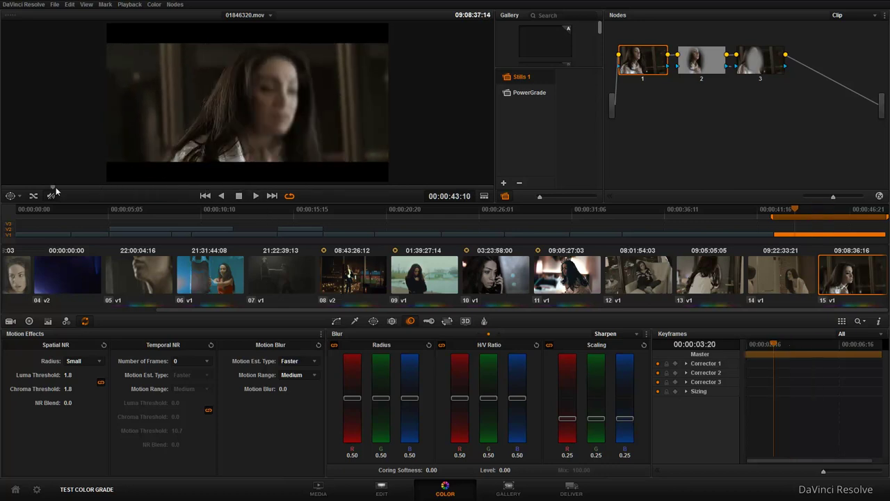